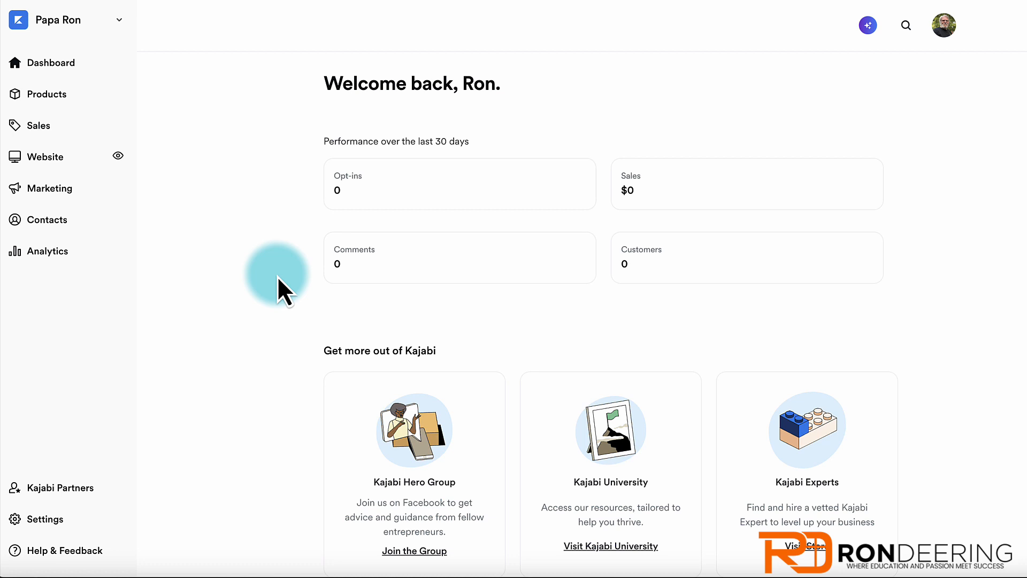
Start creating a new coaching program from the Coaching section of the products
click(48, 96)
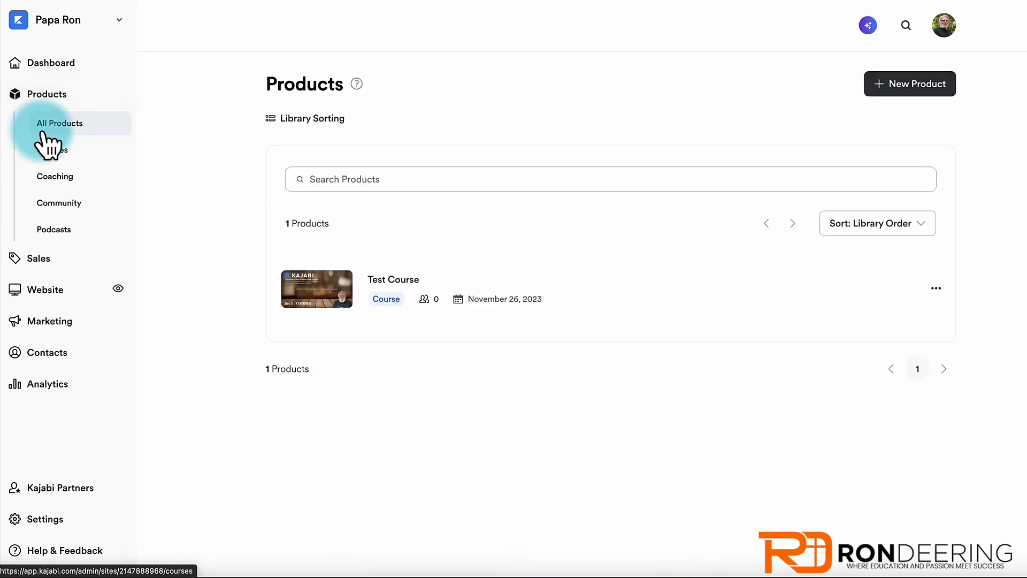
click(49, 147)
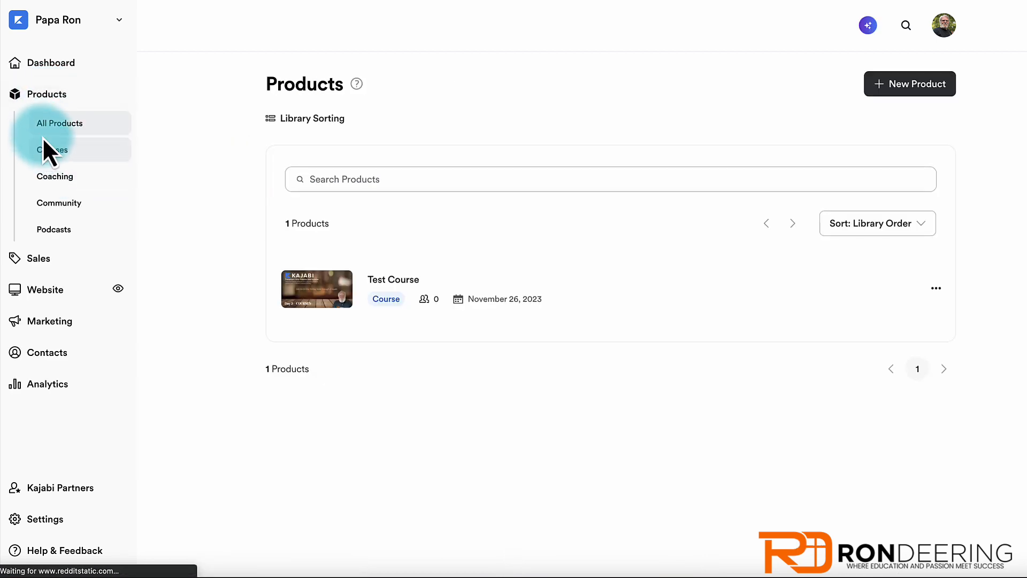
click(63, 149)
click(54, 177)
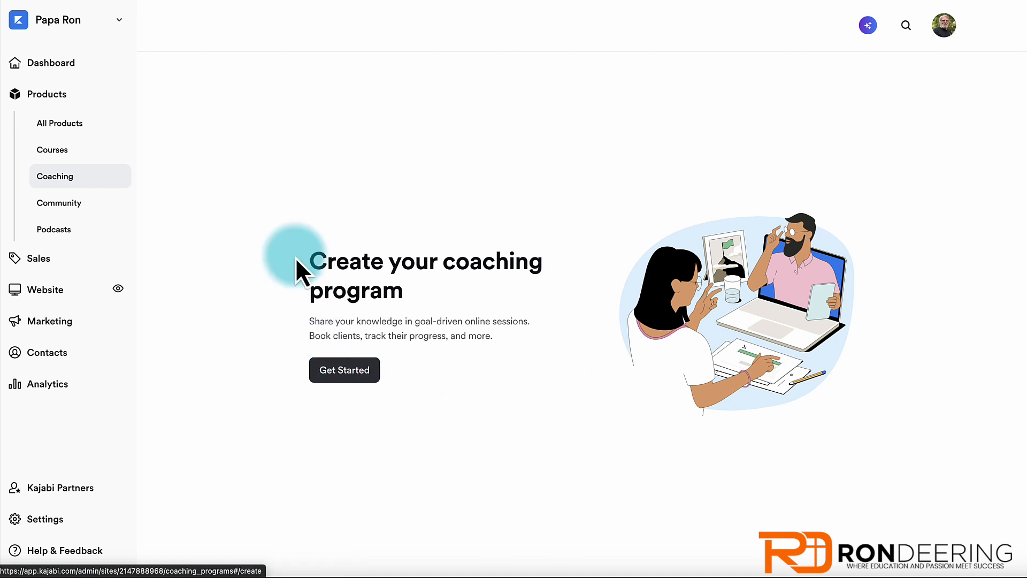
click(366, 371)
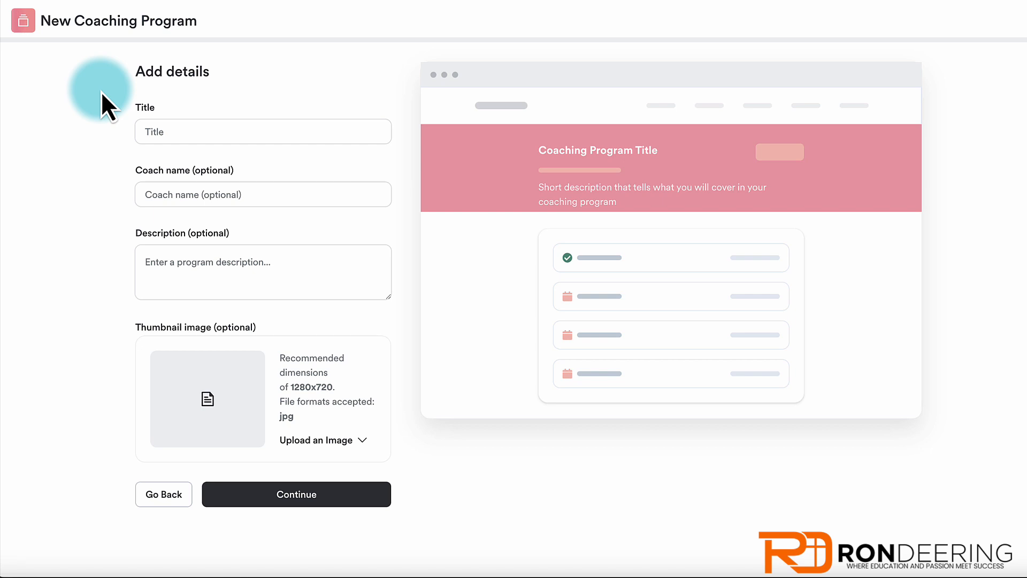
Enter the title "Technical Support", the coach's name and the description "Help you with your technical needs" for the coaching program
click(169, 132)
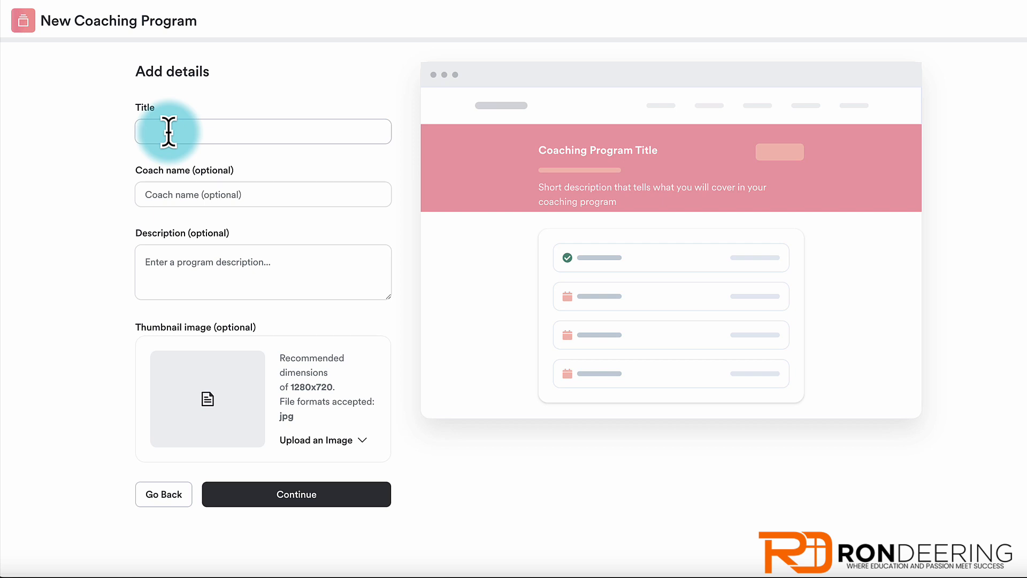
text(Tech)
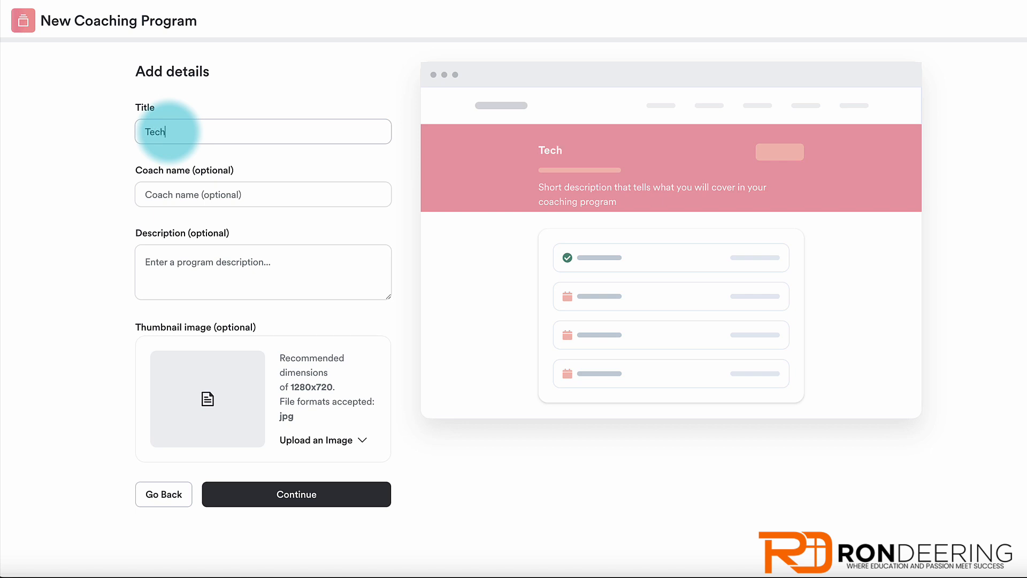
text(nical Suppor)
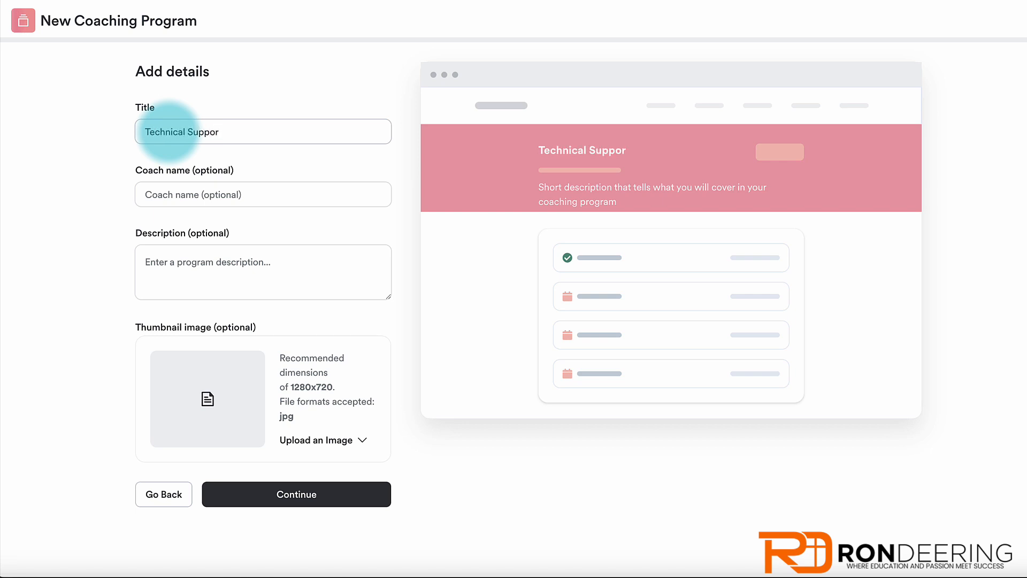
text(t)
key(Tab)
text(Ron De)
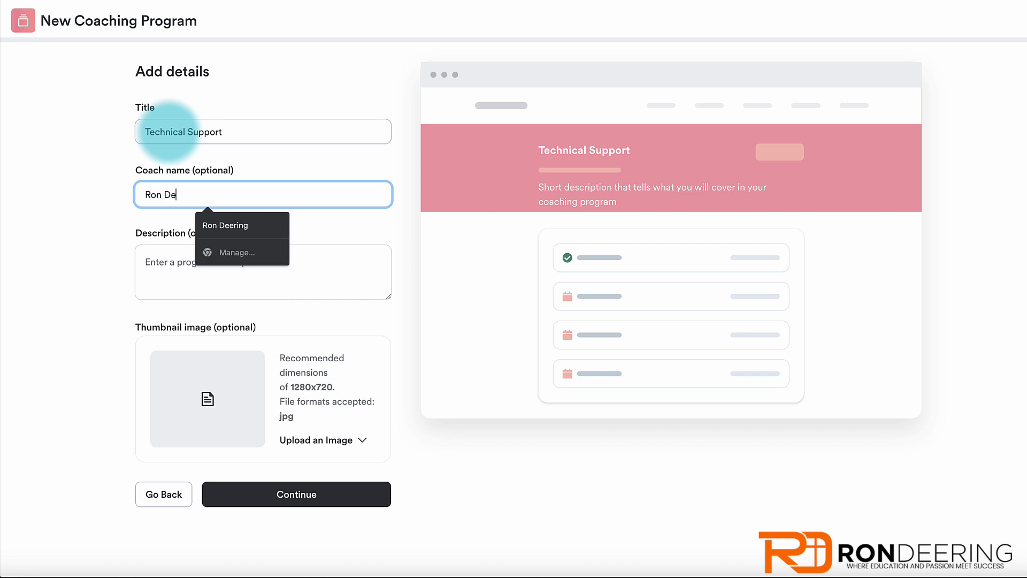
text(ering)
key(Tab)
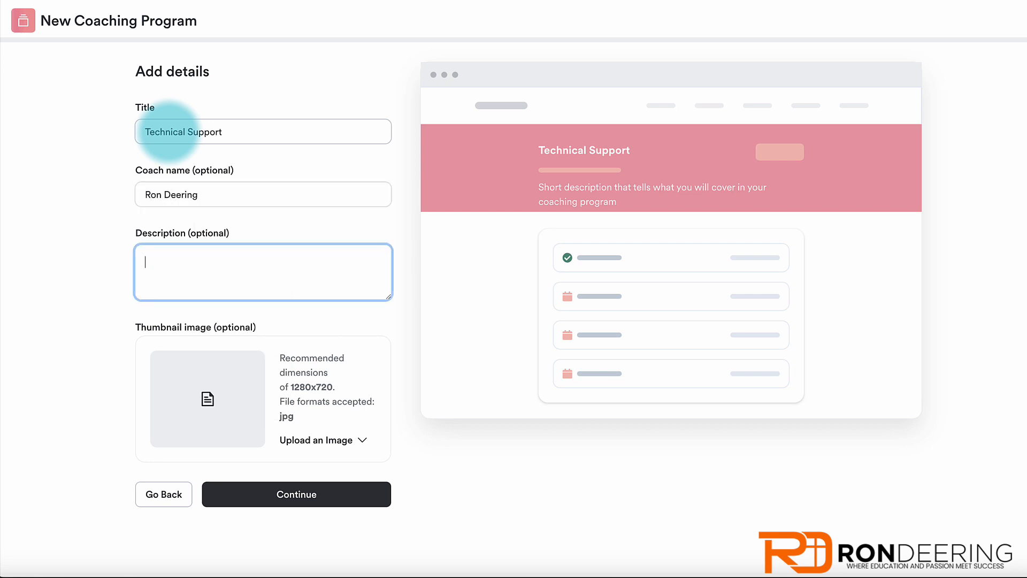
text(He)
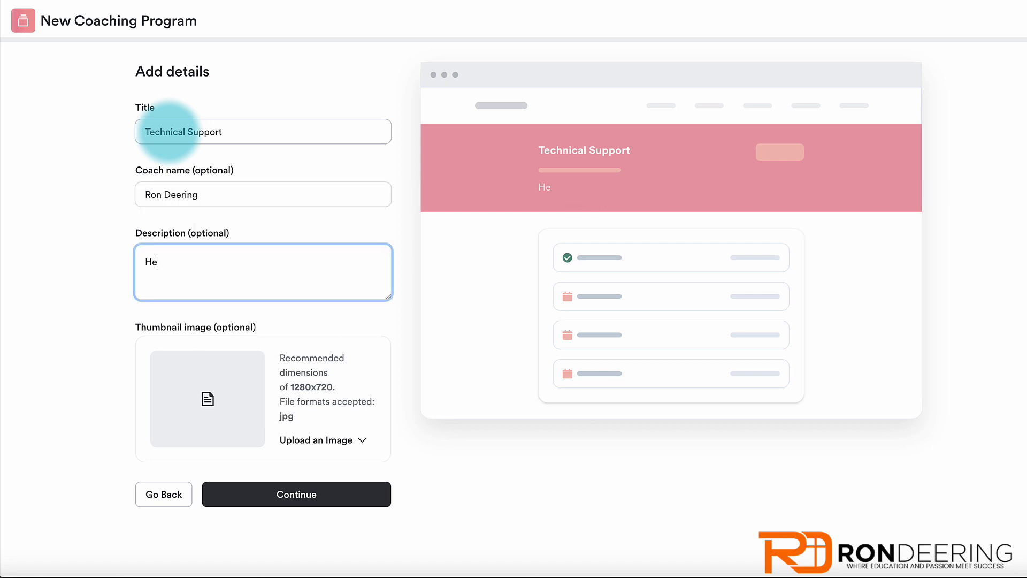
text(lp you with your technical needs)
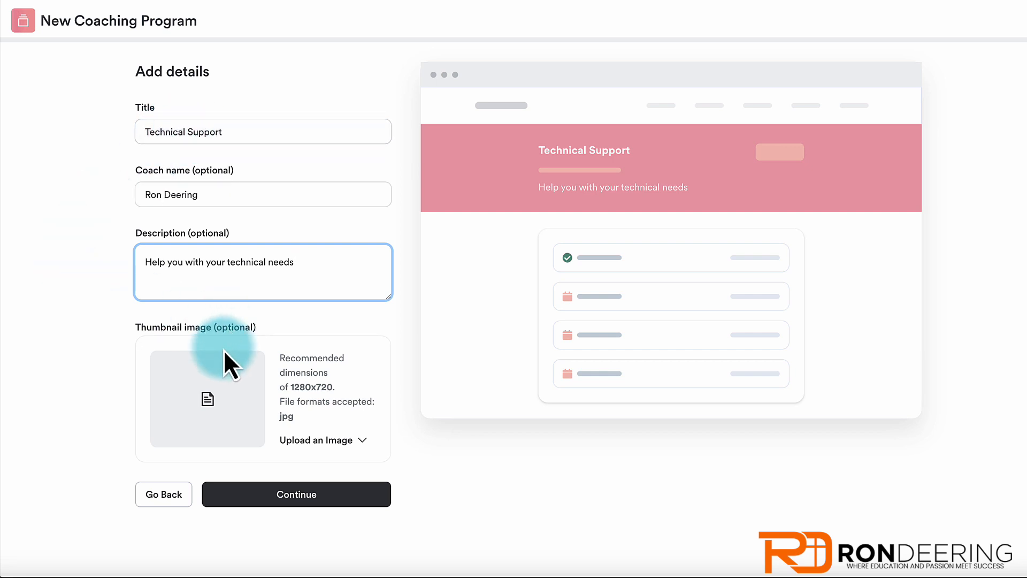
Upload "TECH Support Thumbnail New.jpg" from the device's Images folder as the program's thumbnail, save it uncropped and continue to the program type
click(323, 440)
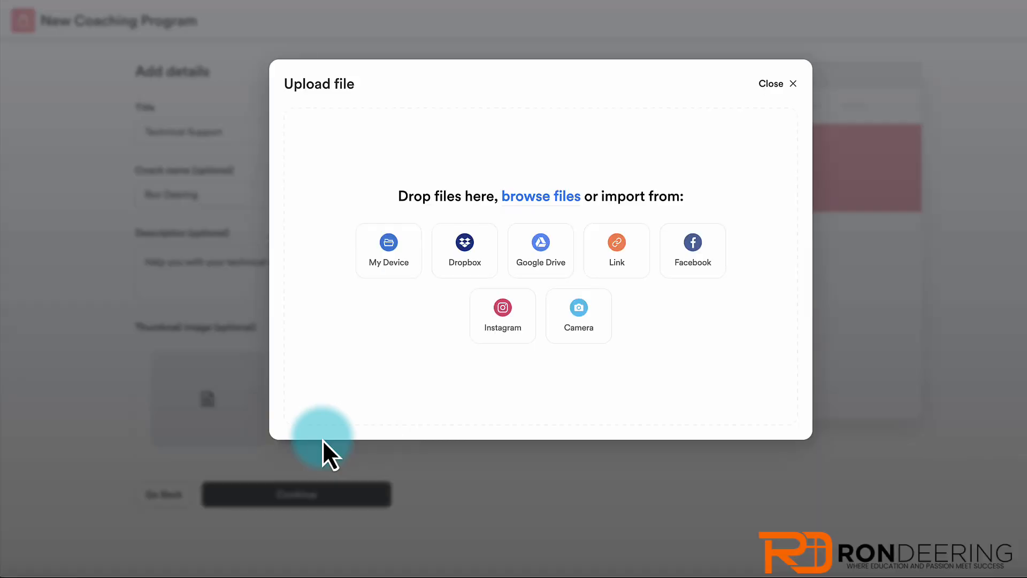
click(375, 259)
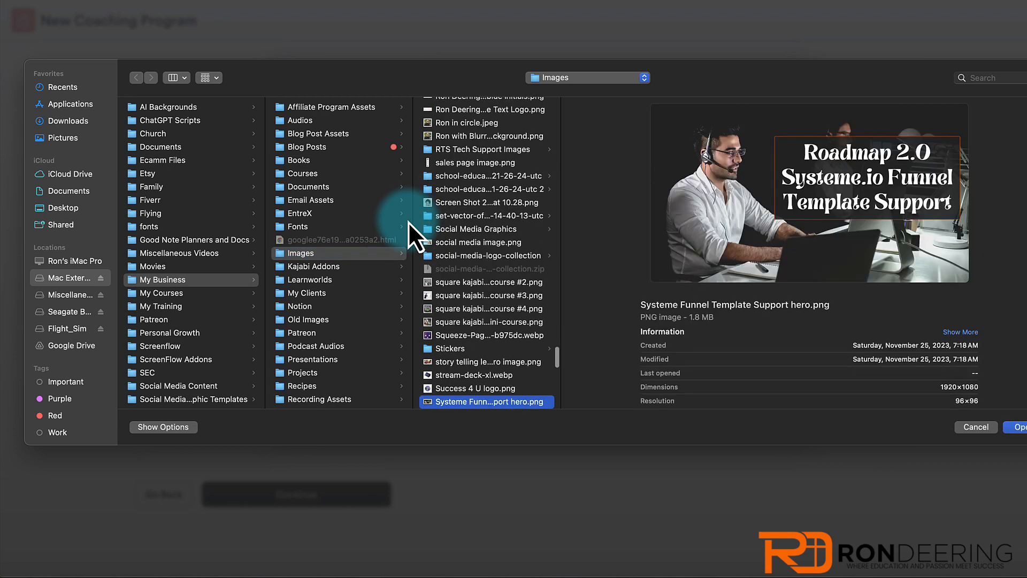
scroll(506, 310, down, 3)
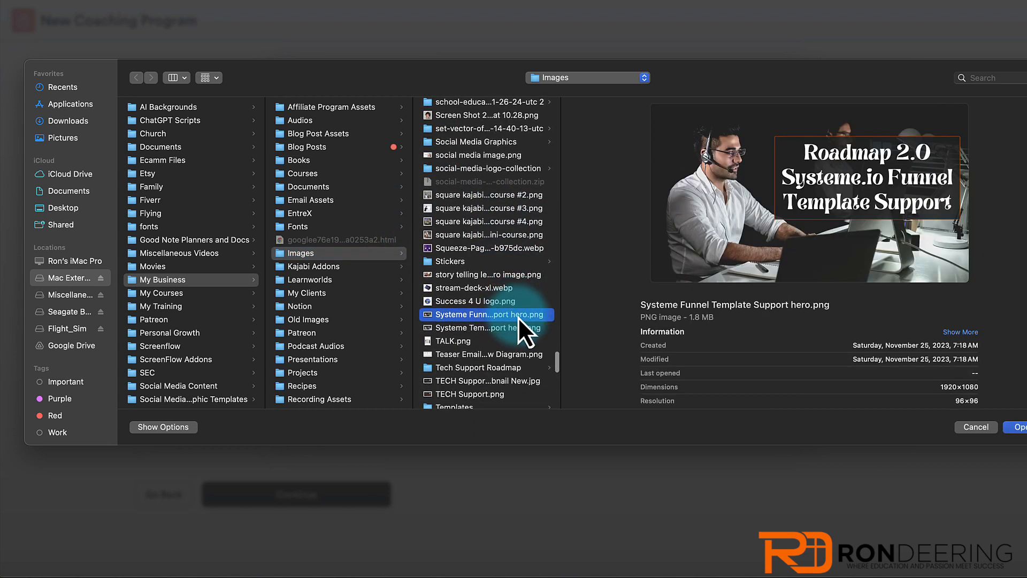
click(489, 368)
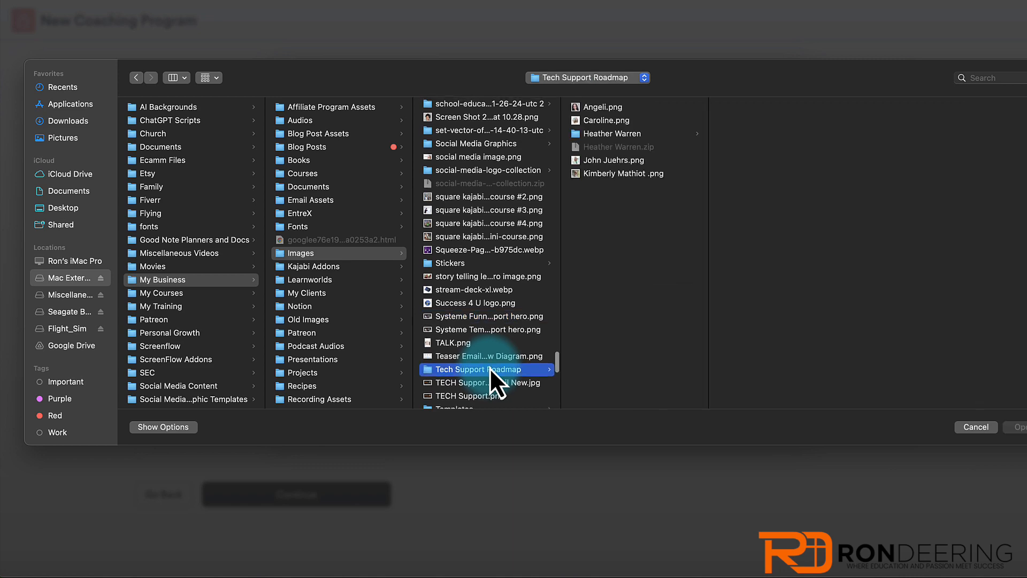
click(487, 382)
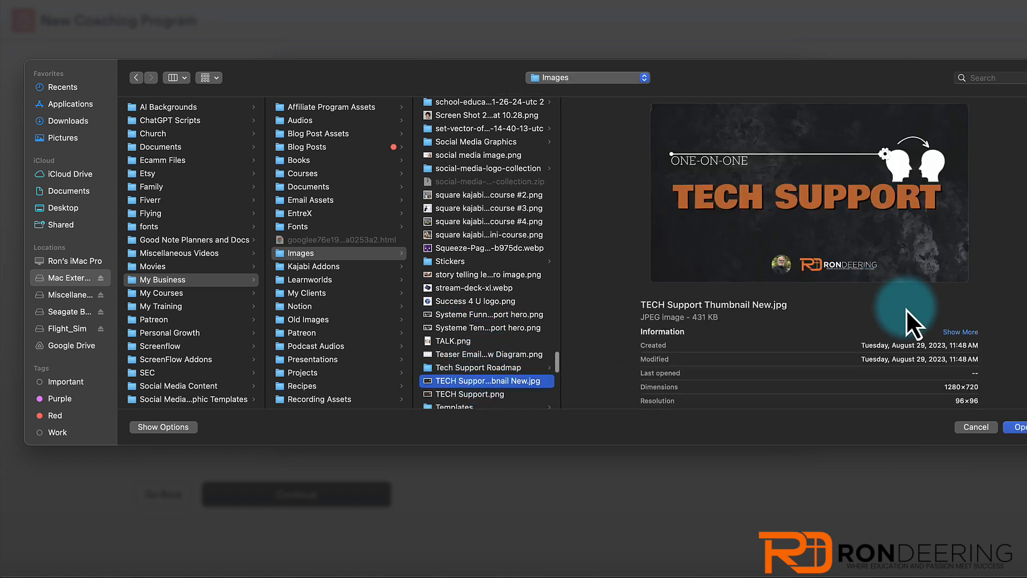
click(1016, 427)
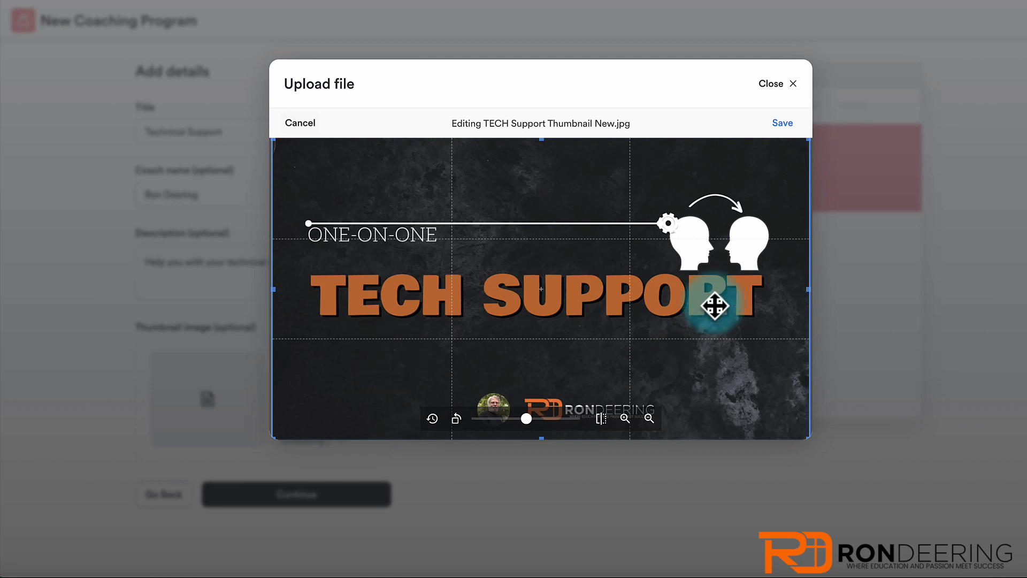
click(790, 128)
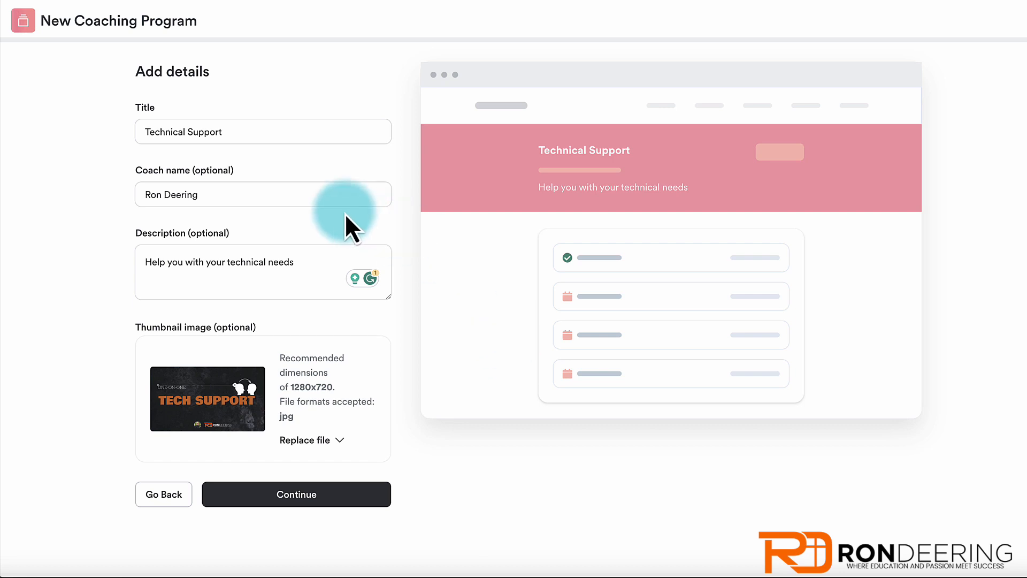
click(291, 498)
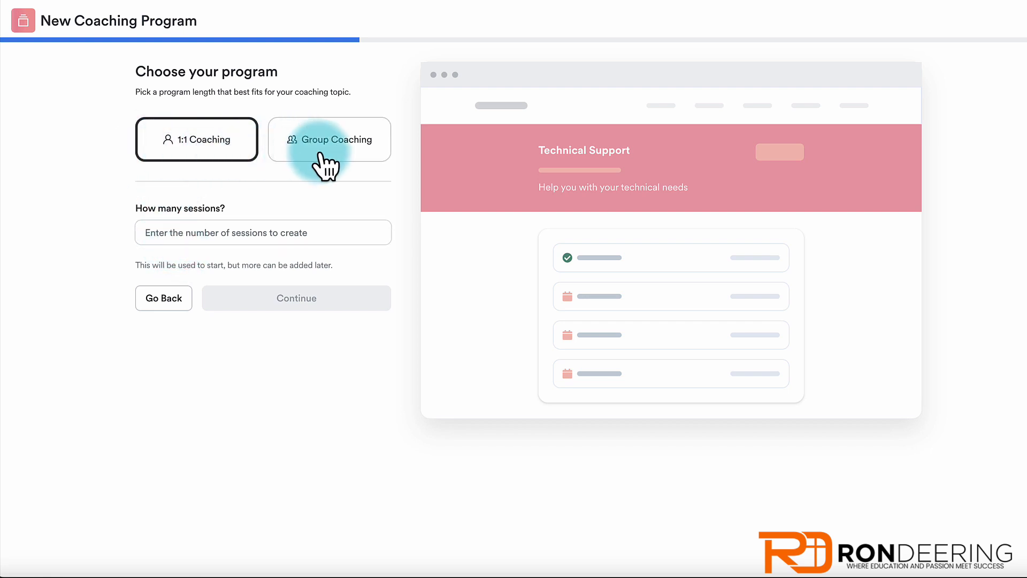
Set the program to 2 sessions, compare the Group Coaching option, keep 1:1 Coaching and continue to the scheduling preferences
click(183, 232)
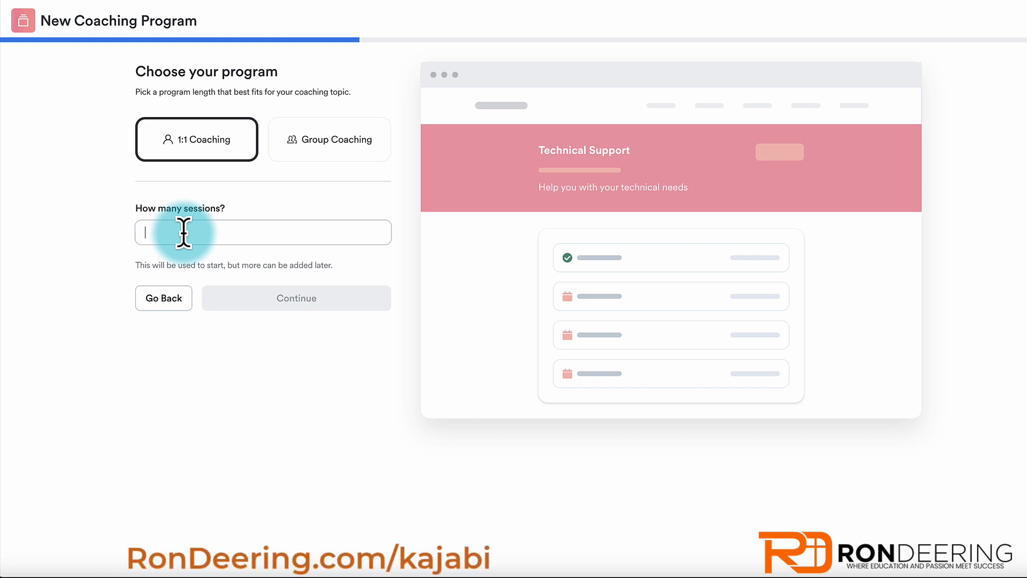
text(2)
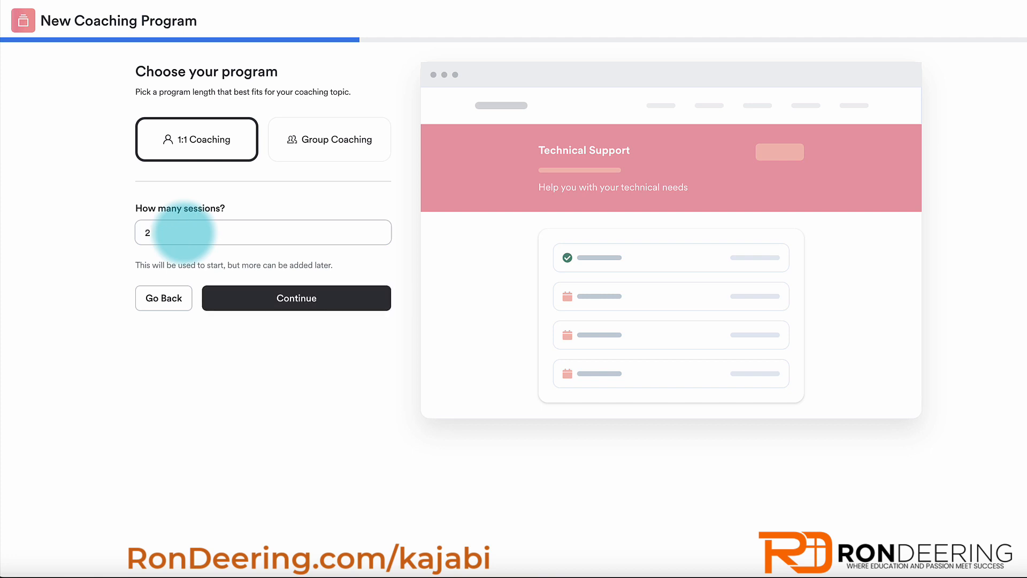
click(326, 148)
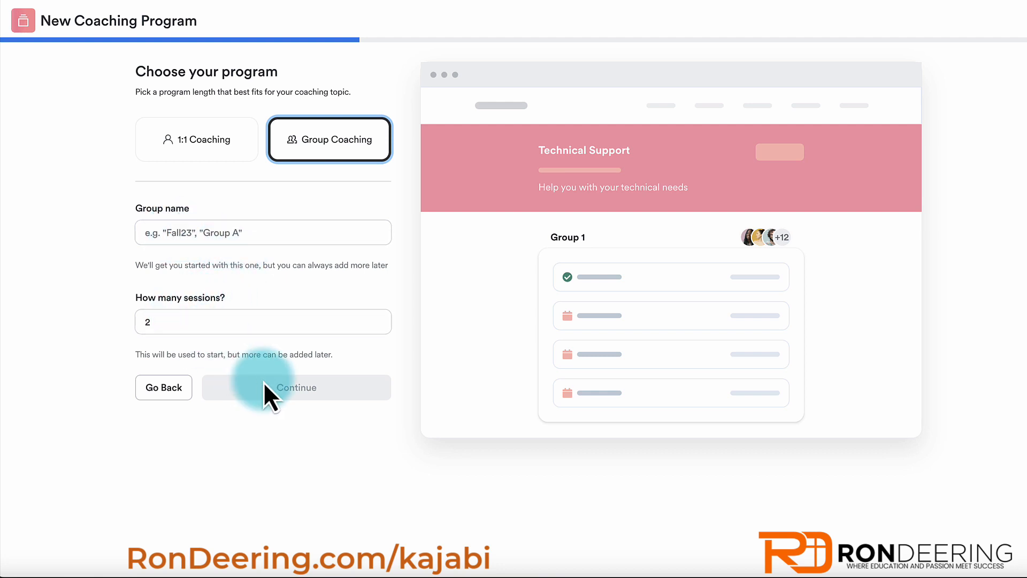
click(209, 144)
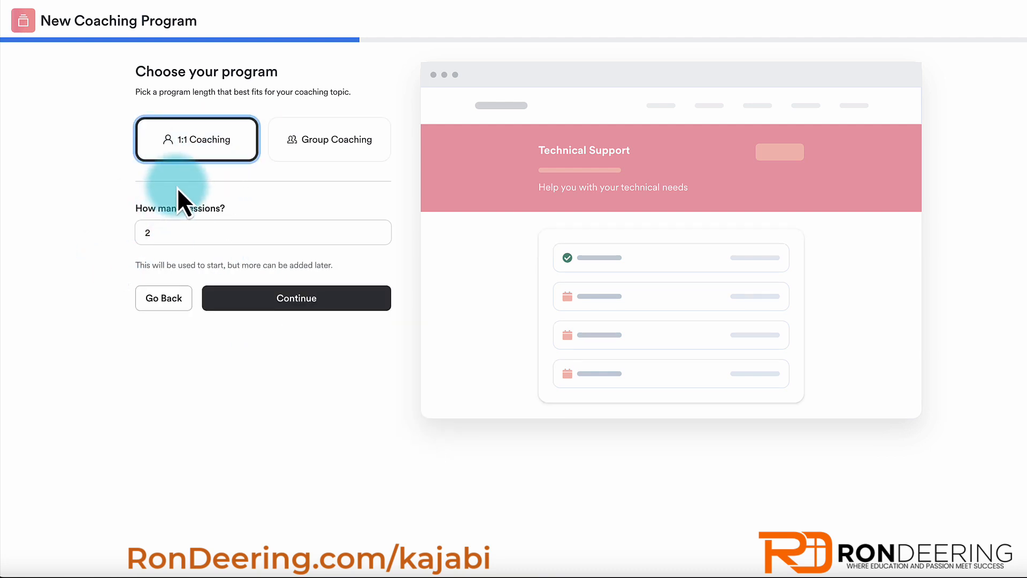
click(266, 305)
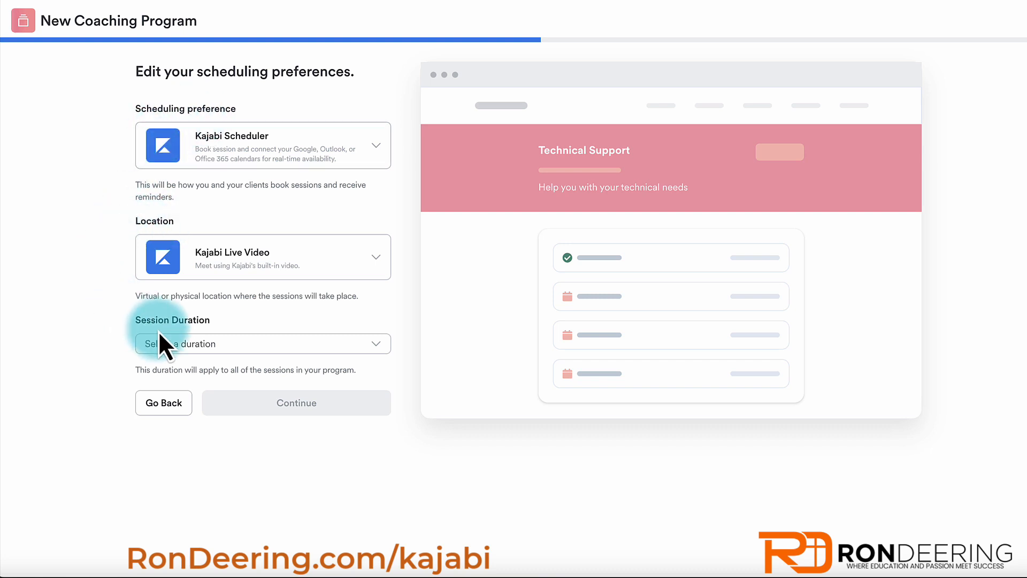
Set the session duration to 60 minutes and review the scheduling preference options, keeping Kajabi Scheduler
click(198, 343)
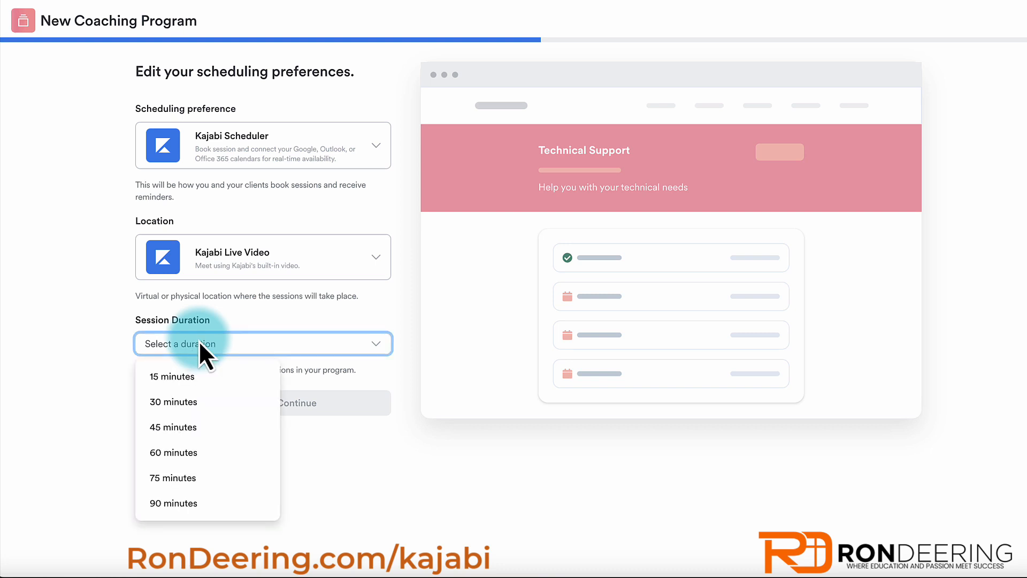
click(193, 455)
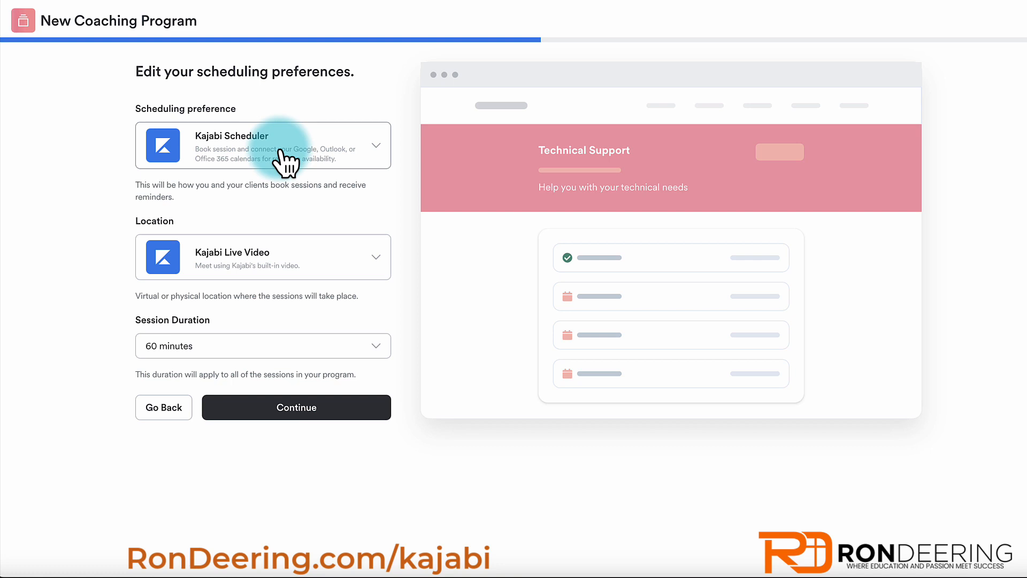
click(281, 153)
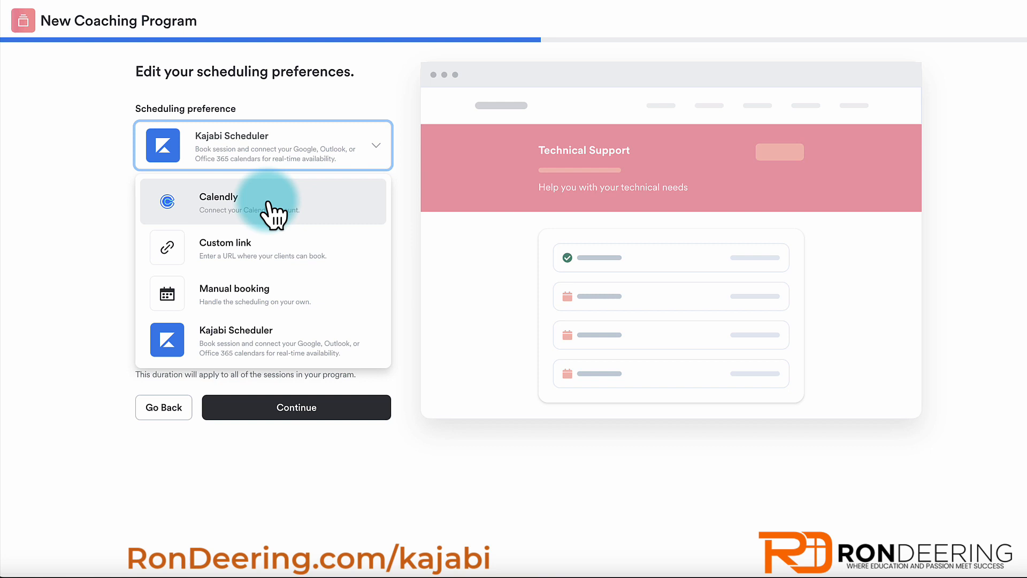
click(267, 144)
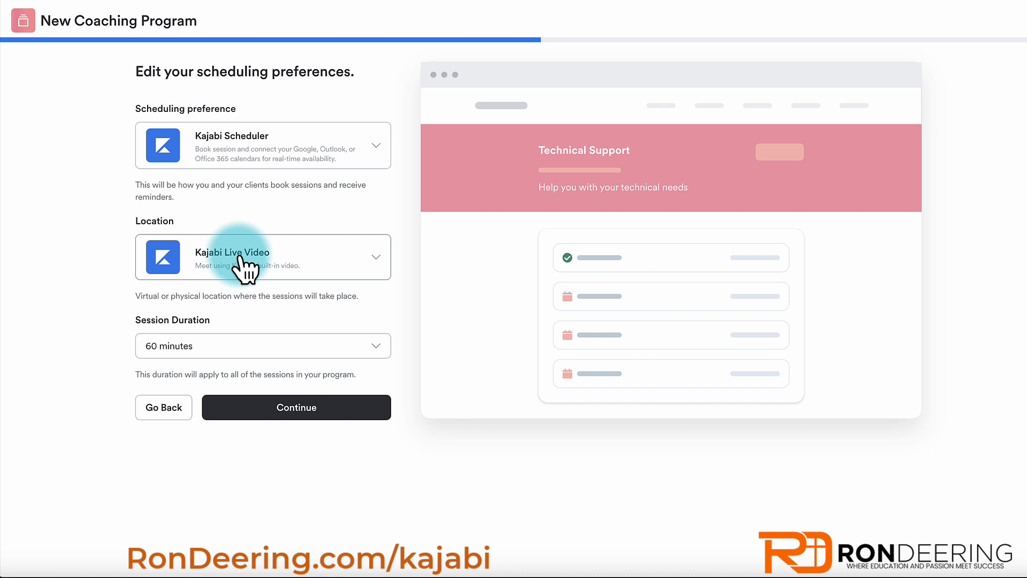
Try the Custom location for the sessions and switch back to Kajabi Live Video
click(239, 256)
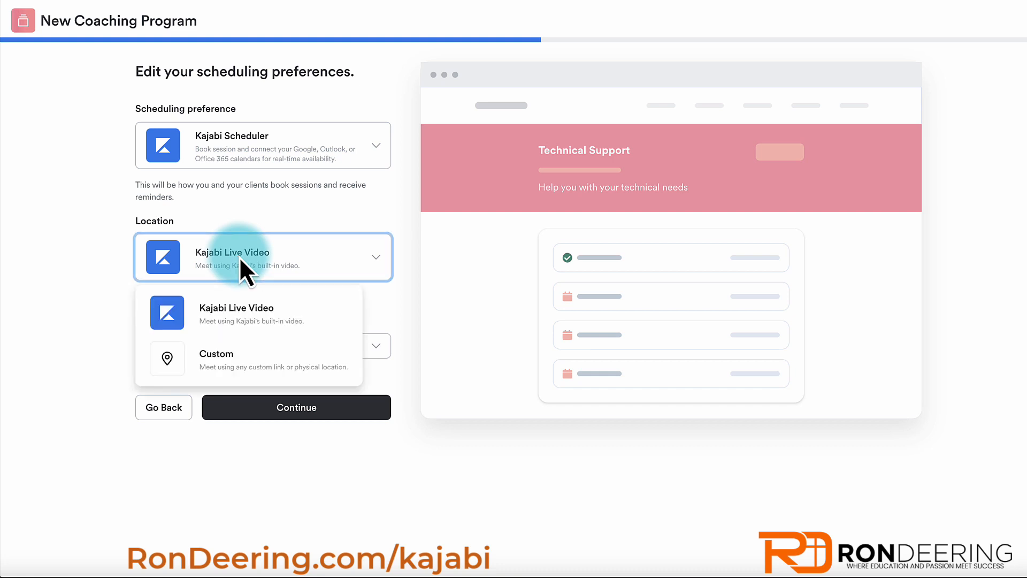
click(201, 359)
click(225, 298)
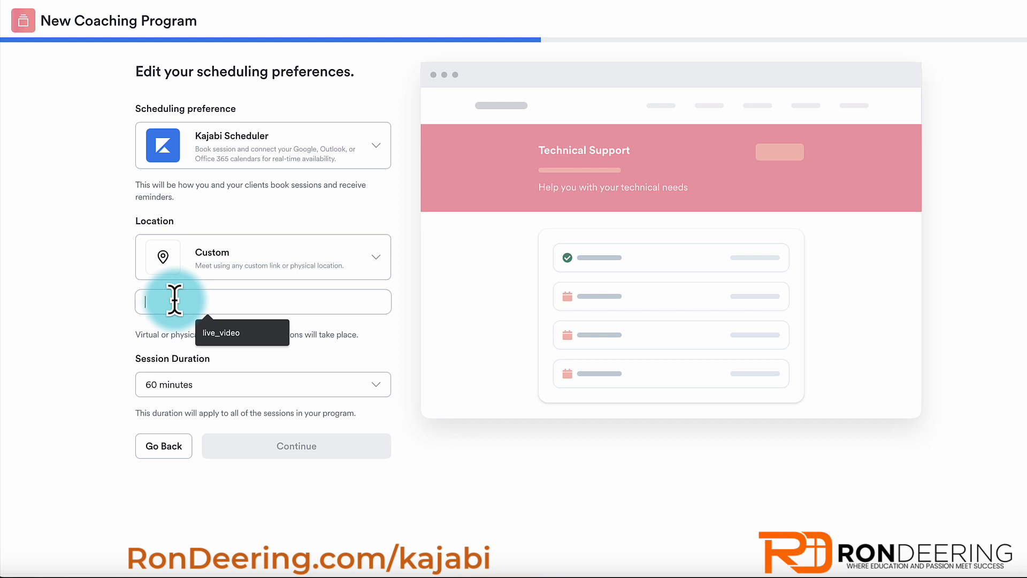
click(206, 256)
click(193, 315)
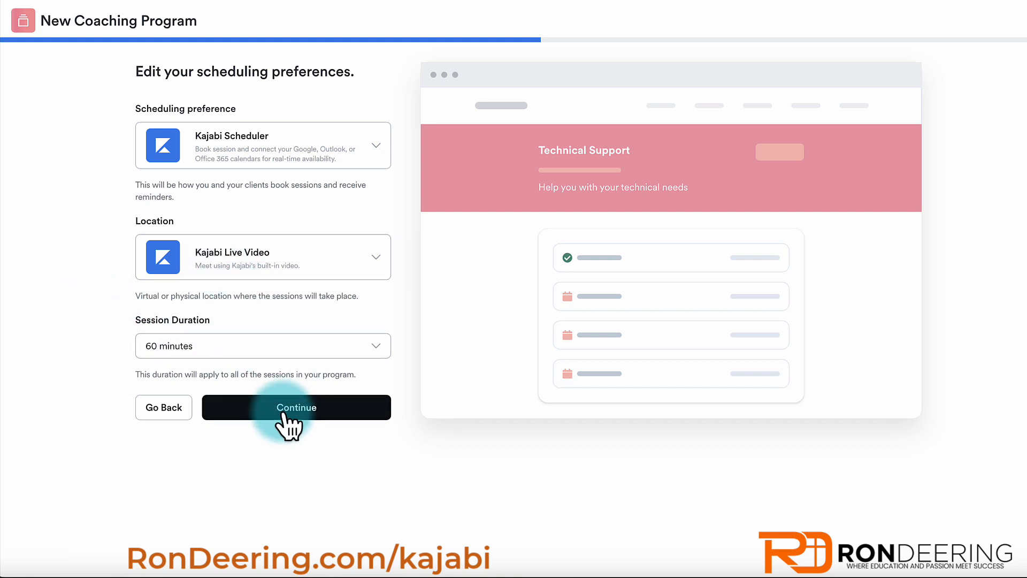
Continue to the program's appearance settings and set the primary color to the red swatch (RGB 231, 76, 60)
click(284, 420)
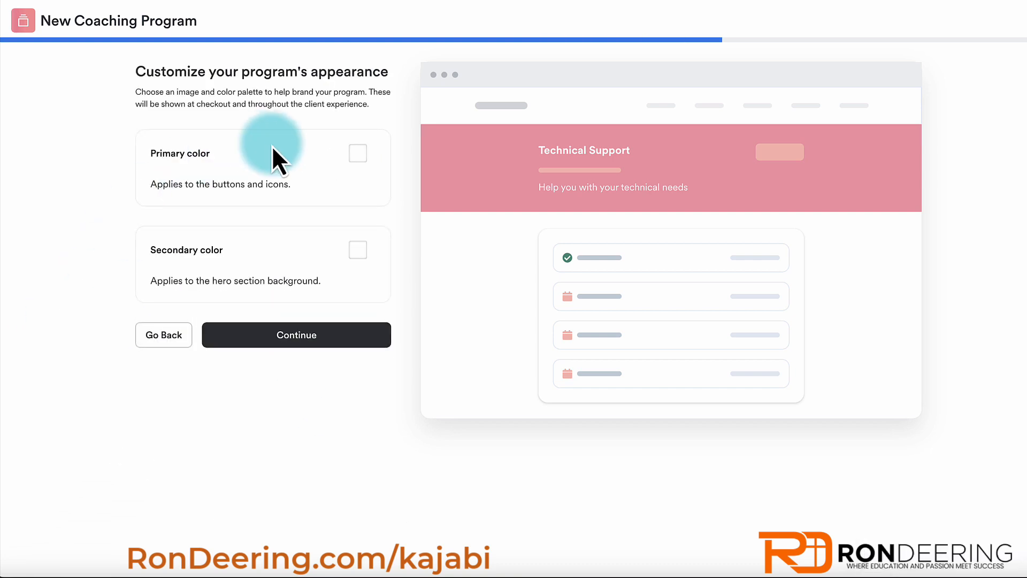
click(358, 154)
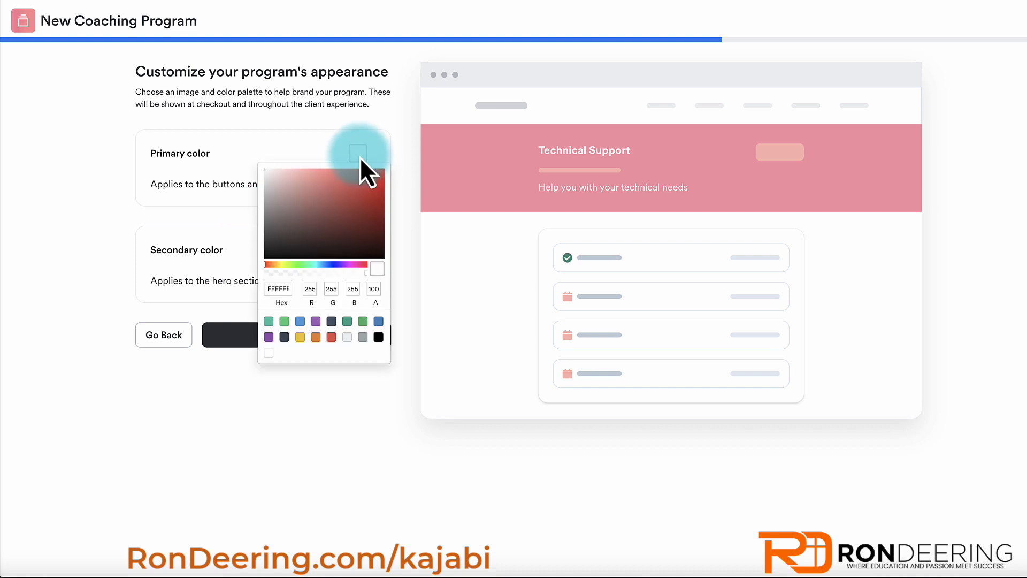
click(331, 337)
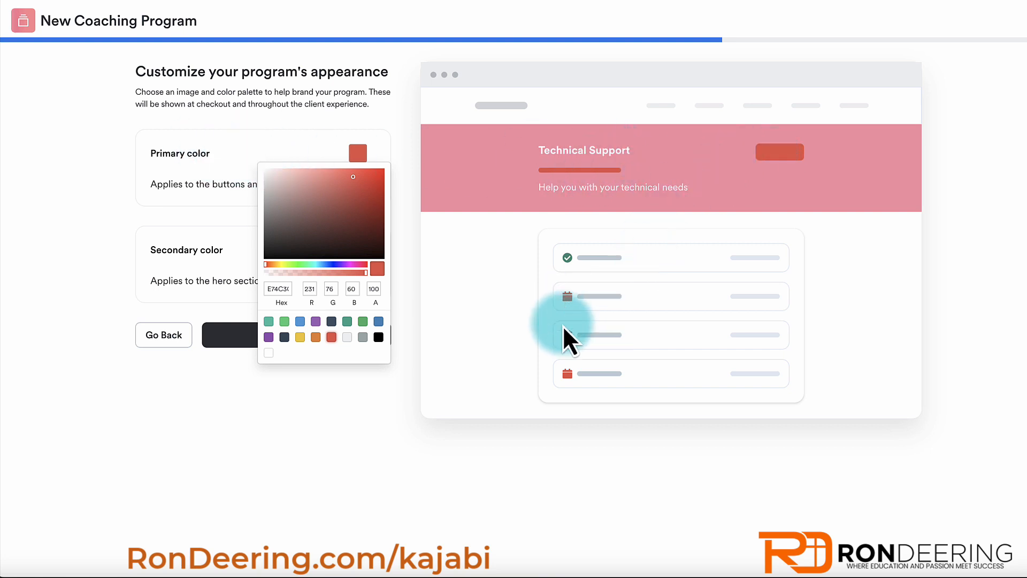
click(286, 140)
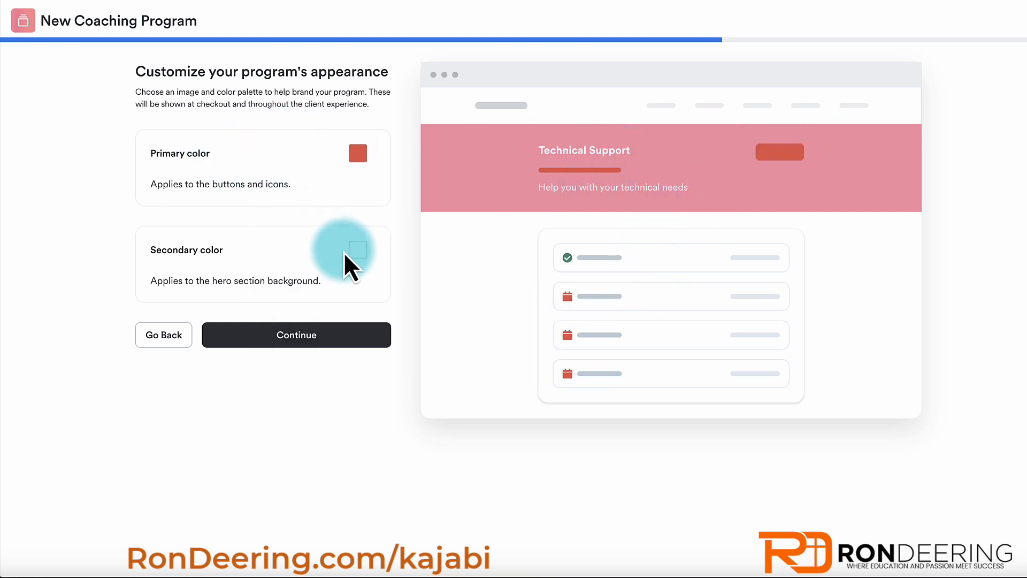
Set the program's secondary color to the black swatch and continue to the pricing settings
click(357, 250)
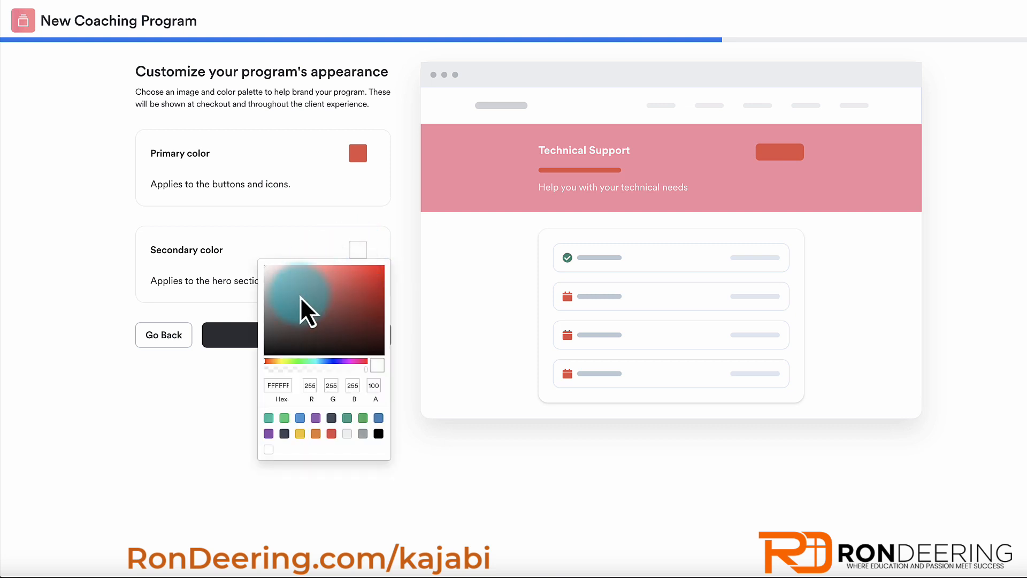
click(379, 433)
click(290, 236)
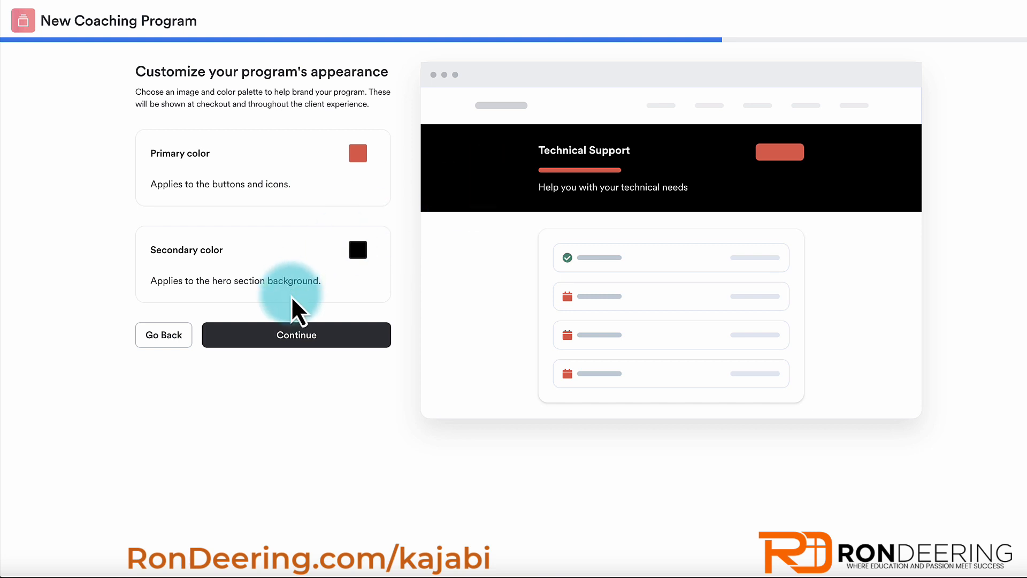
click(305, 335)
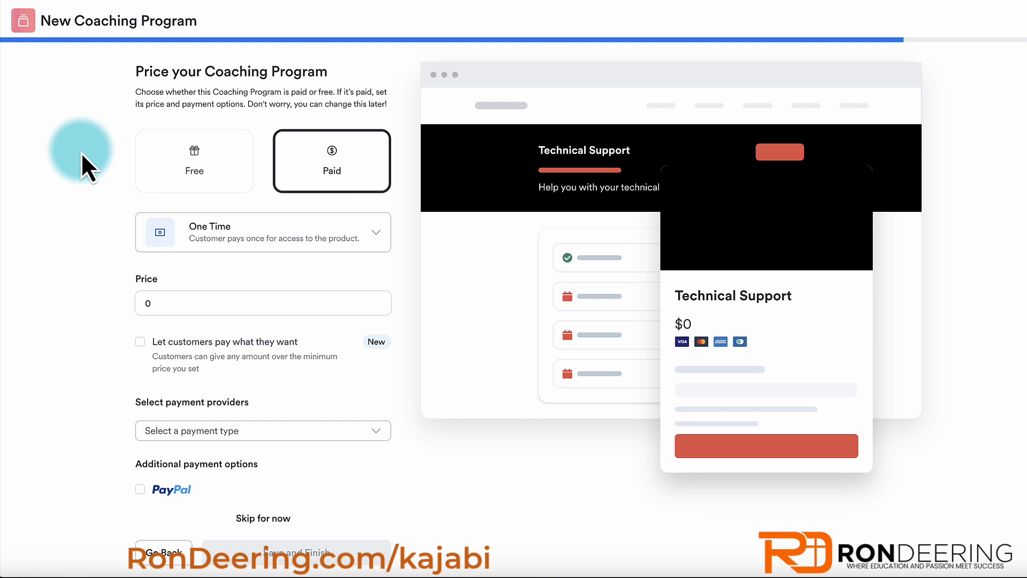
Try the Free pricing option, switch back to Paid and keep the One Time payment type
click(197, 155)
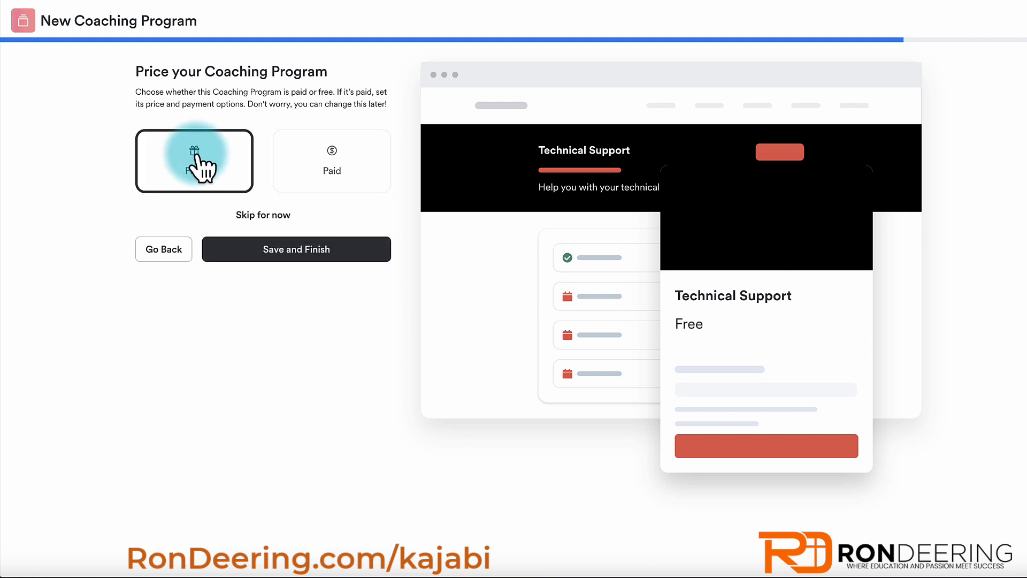
click(314, 161)
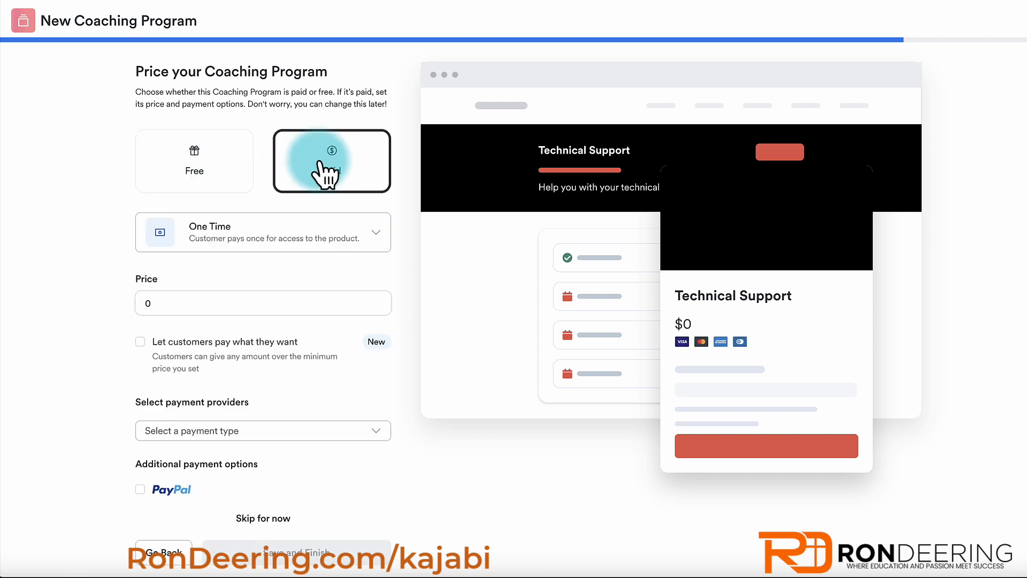
click(244, 240)
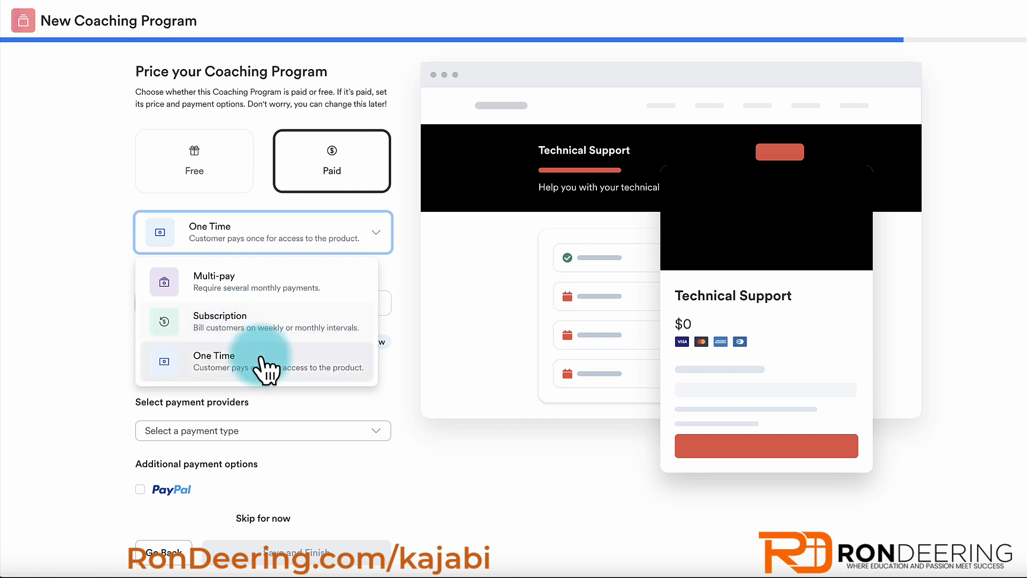
click(246, 366)
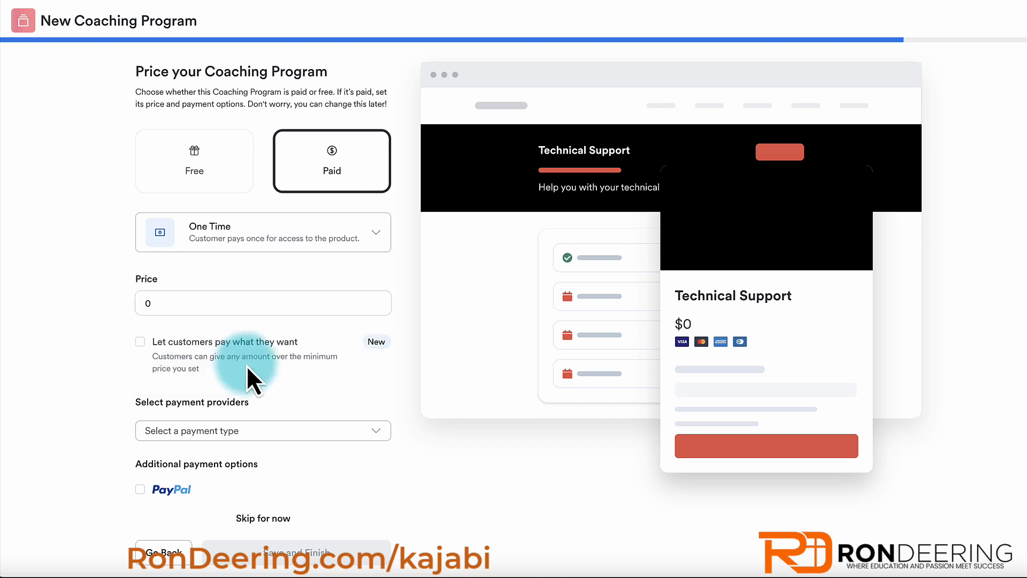
Set the program's price to 100 and let customers pay what they want above that minimum
click(234, 303)
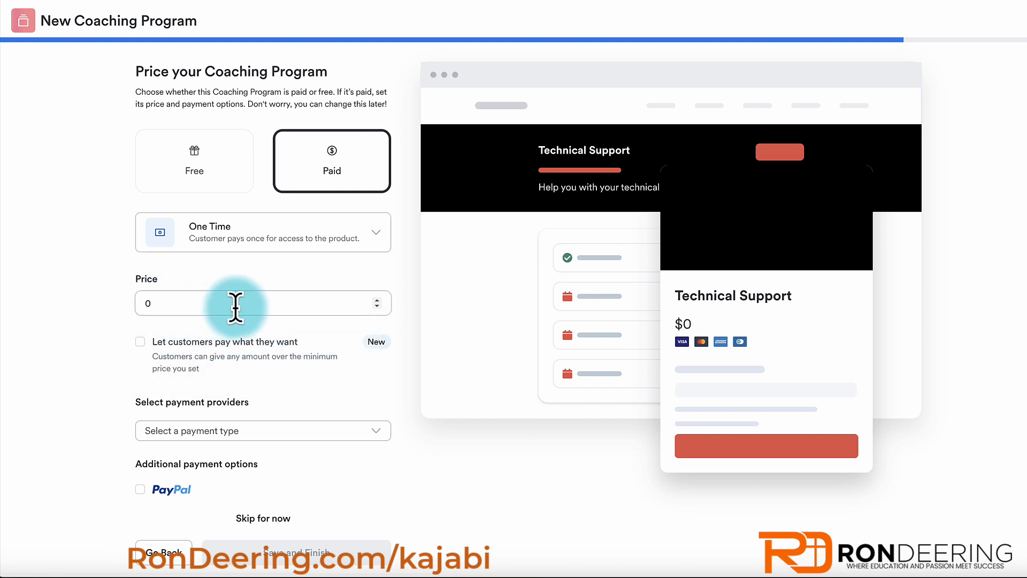
text(100)
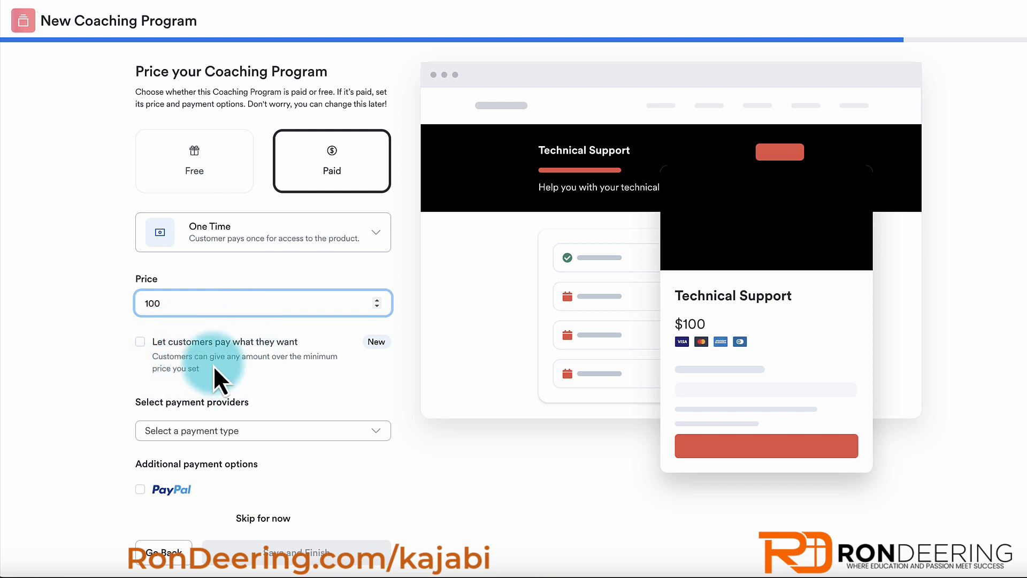
click(140, 343)
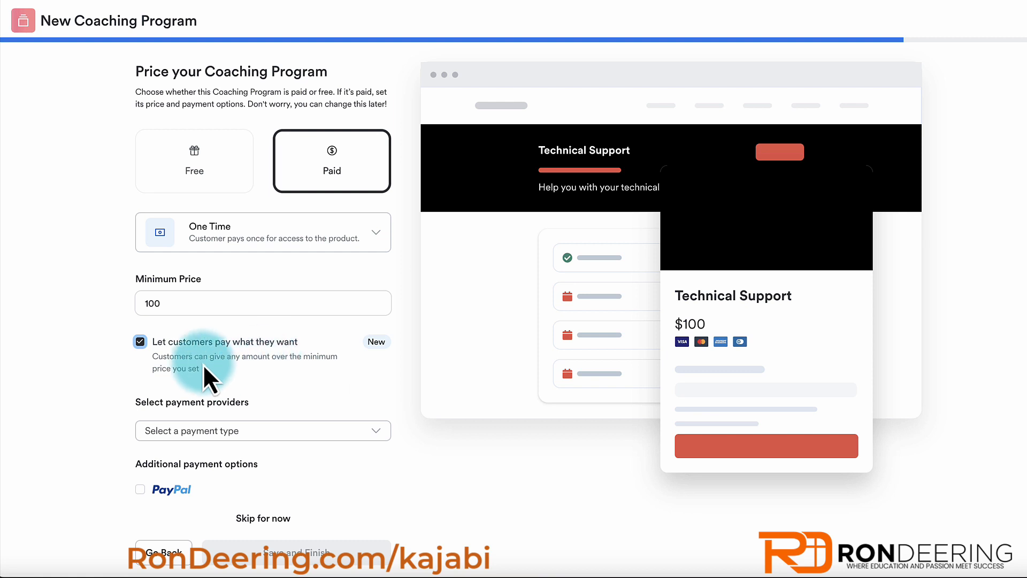
Choose Kajabi Payments as the payment provider and review the additional payment options
scroll(203, 365, down, 1)
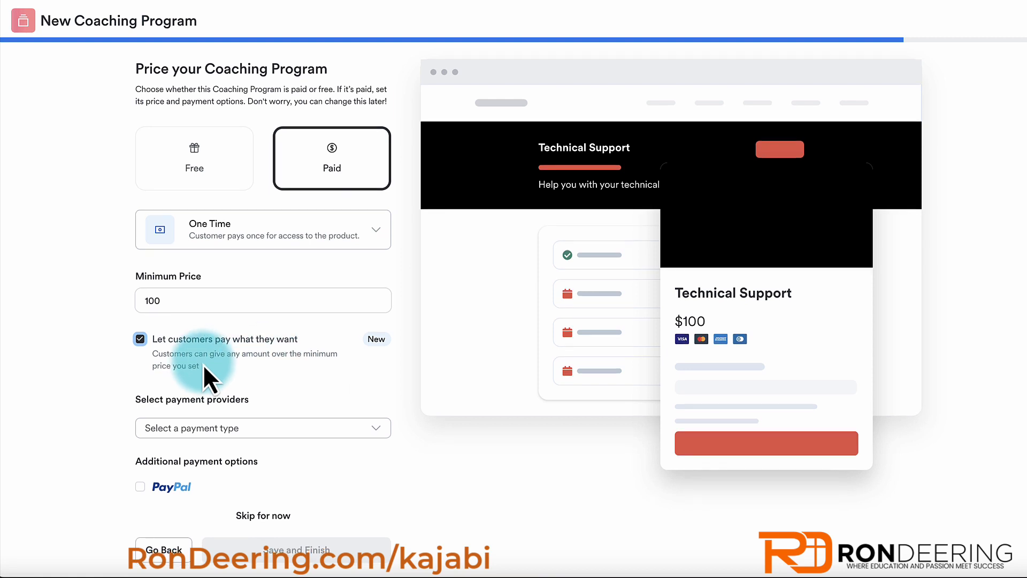
click(212, 433)
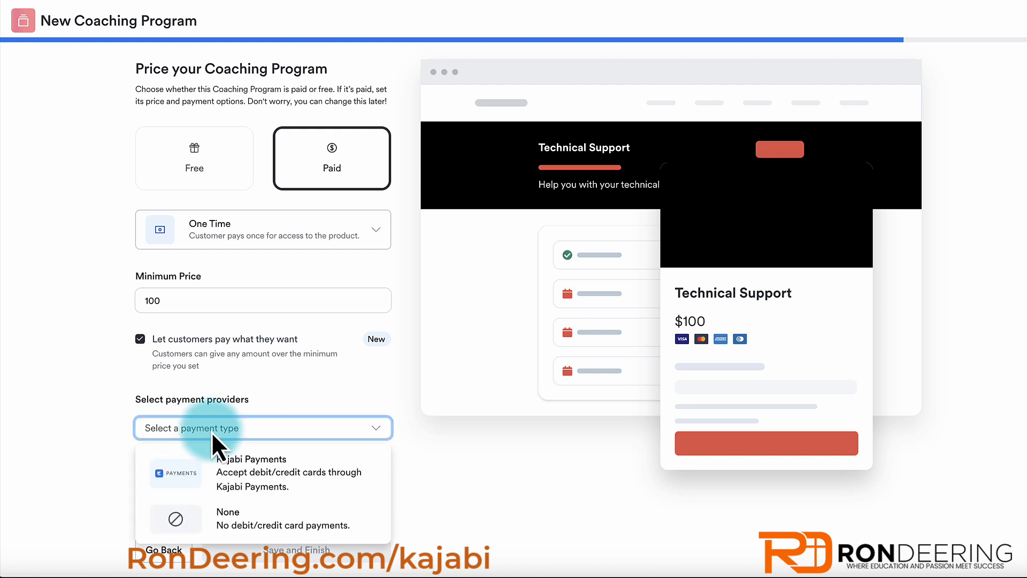
click(238, 463)
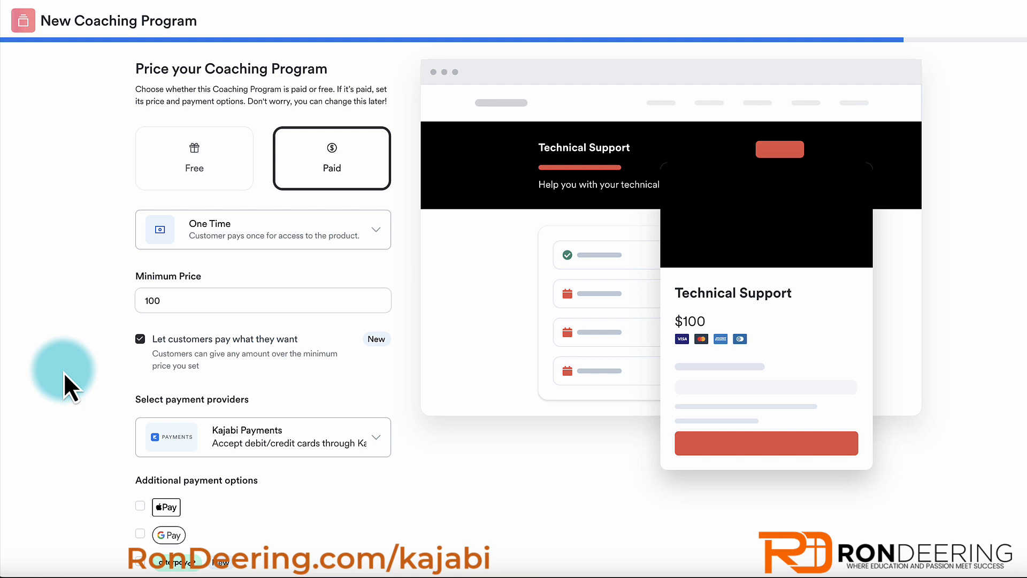
scroll(63, 371, down, 3)
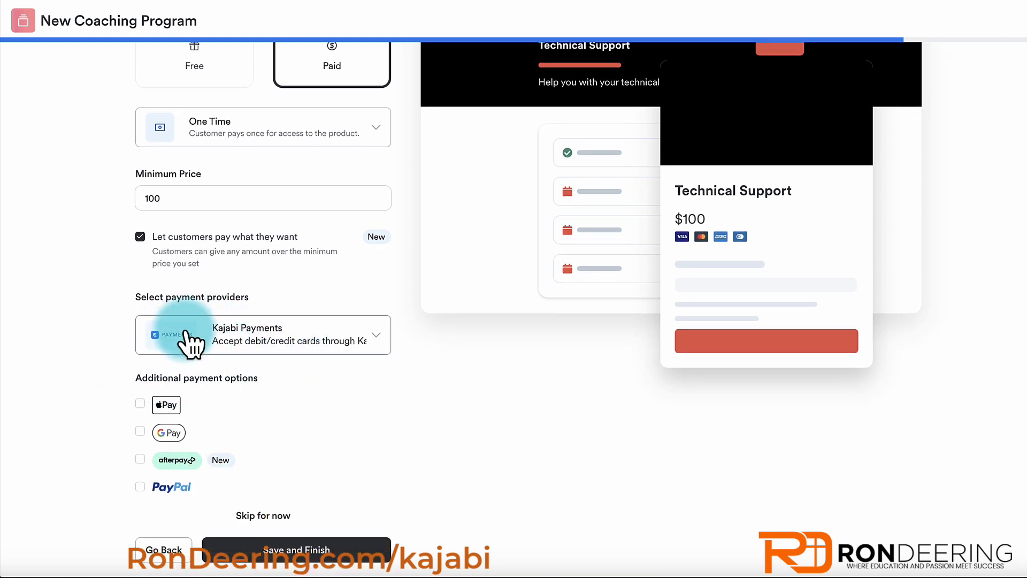
scroll(188, 343, up, 1)
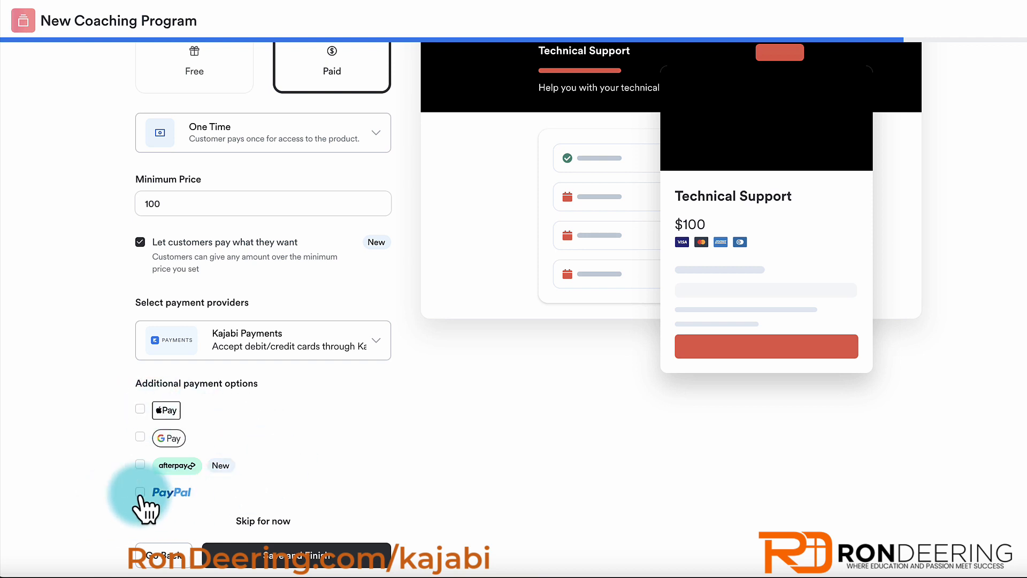
Enable Apple Pay and Google Pay as additional payment options, then save and finish the coaching program
click(140, 408)
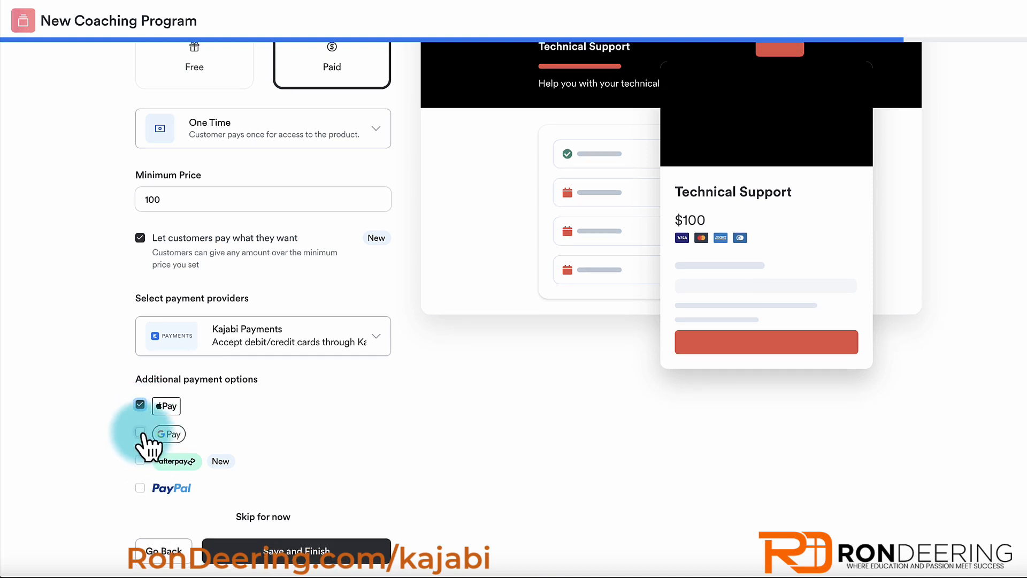
click(140, 432)
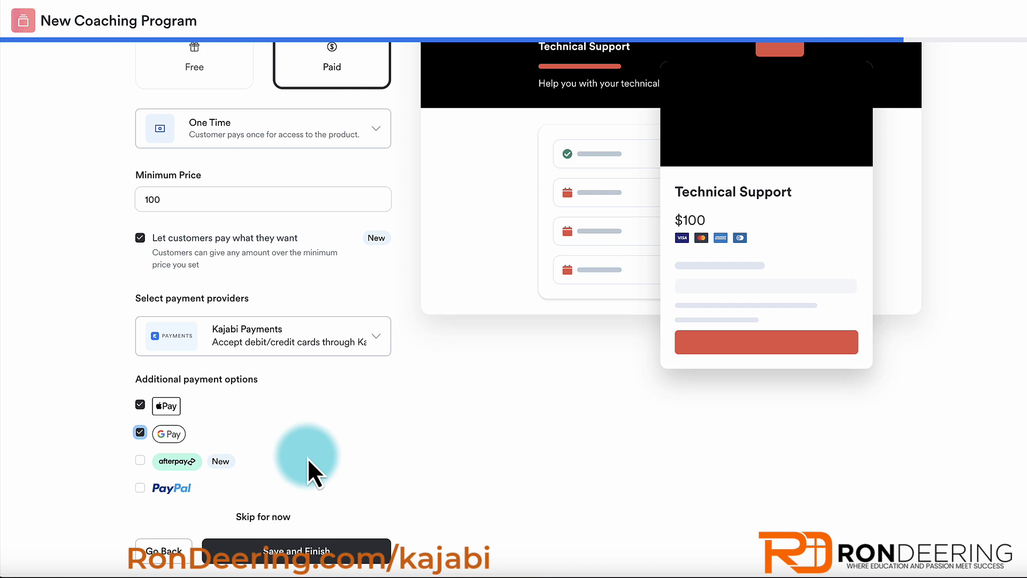
click(278, 552)
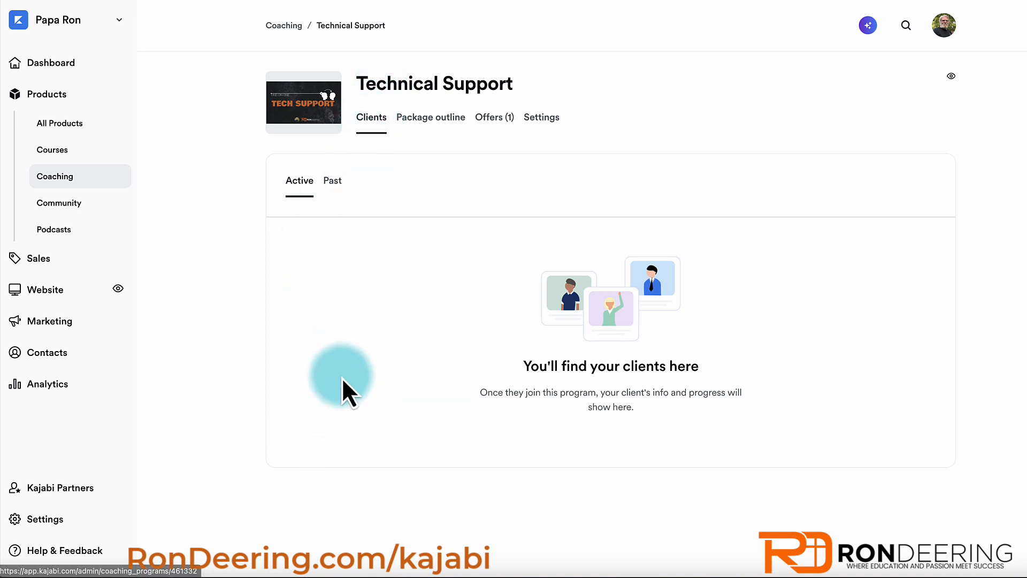
Open Session 1 from the program's package outline for editing and retitle it "Primary Tech Session"
click(434, 117)
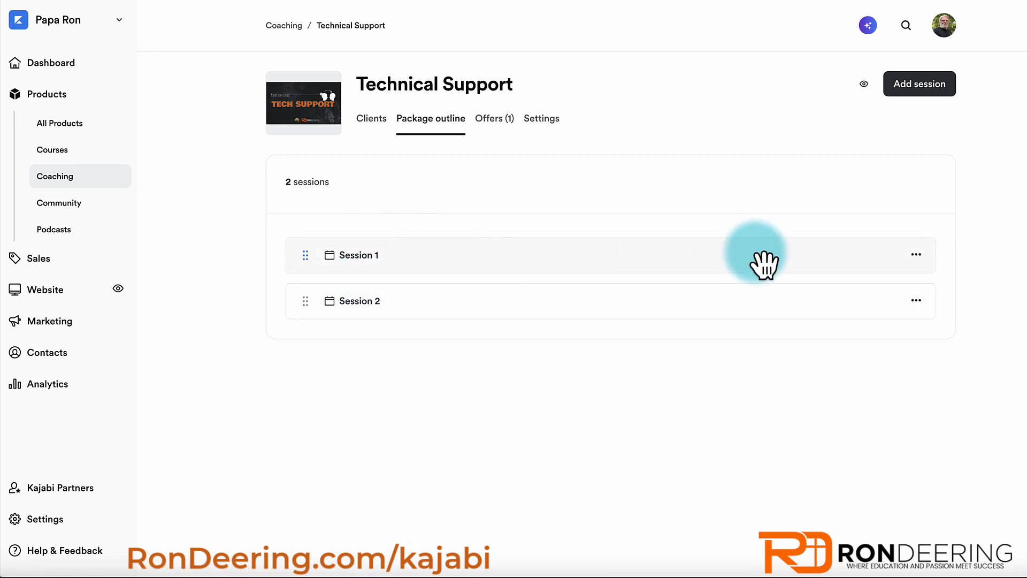
click(916, 255)
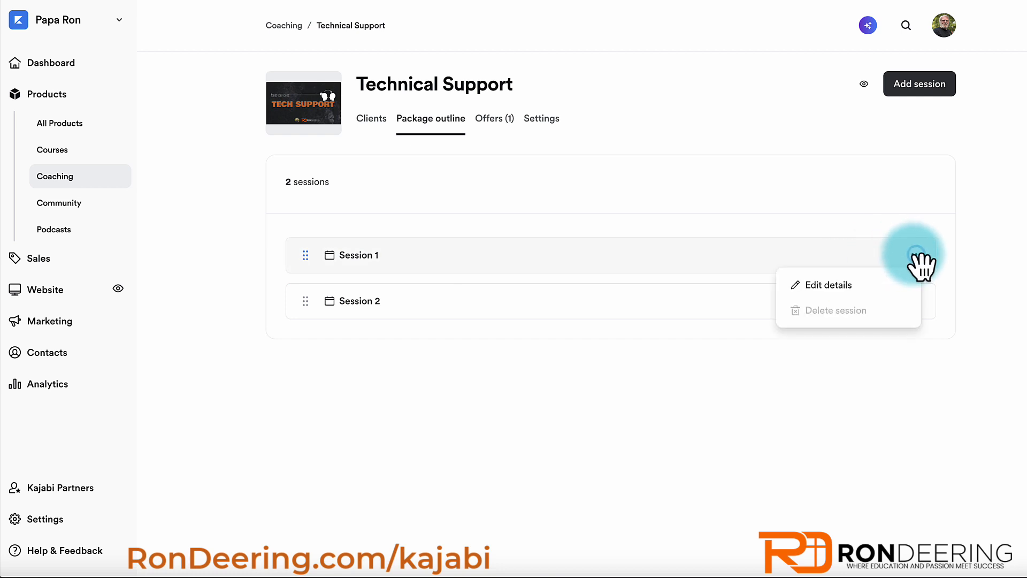
click(836, 285)
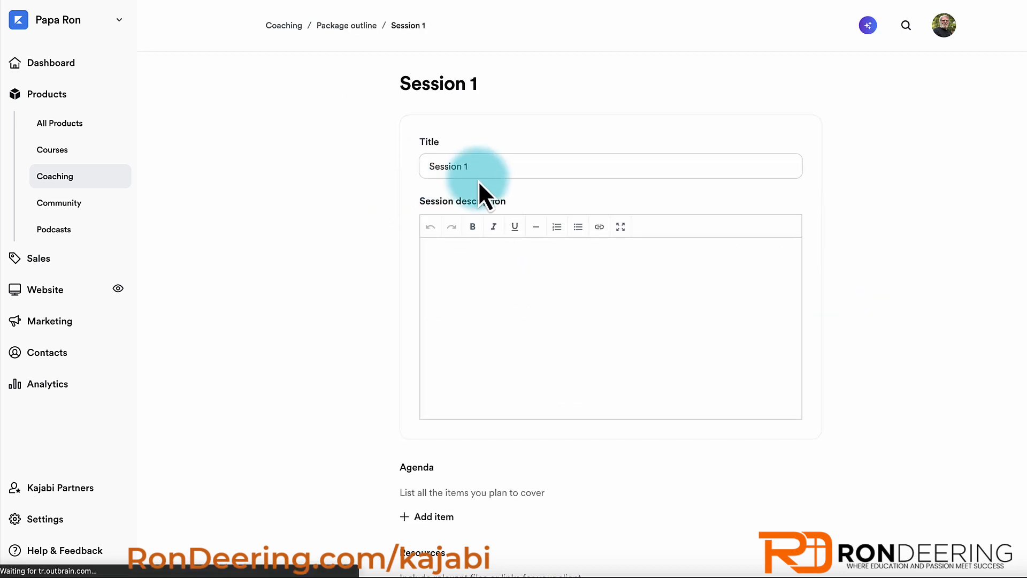
drag(469, 166, 404, 167)
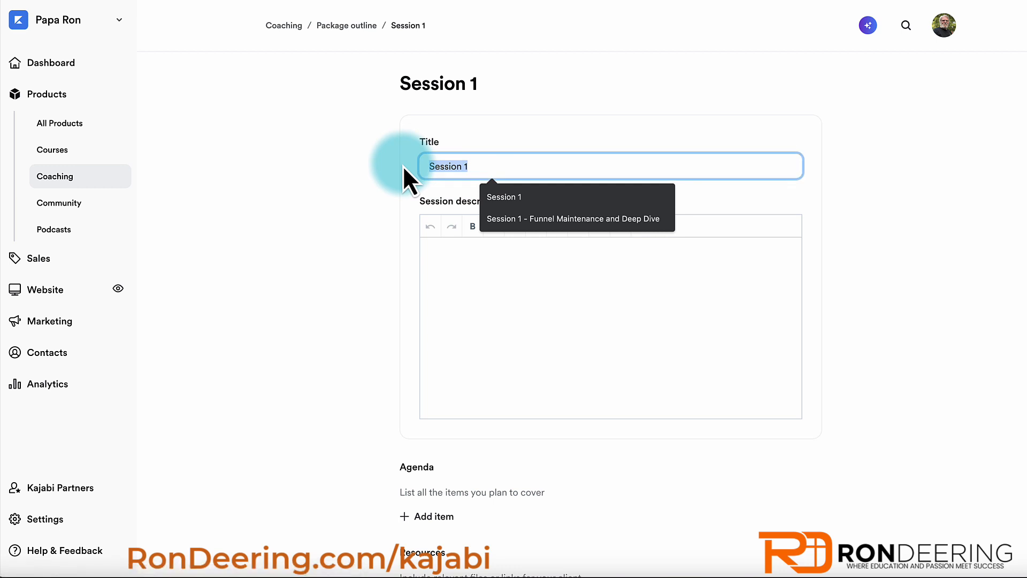
text(Prima)
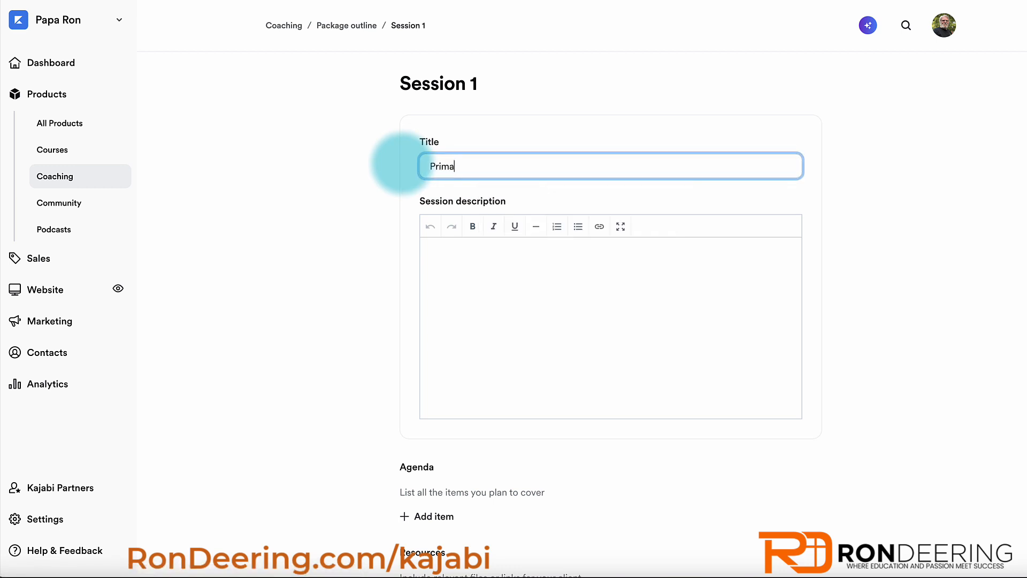
text(ry Tech Session)
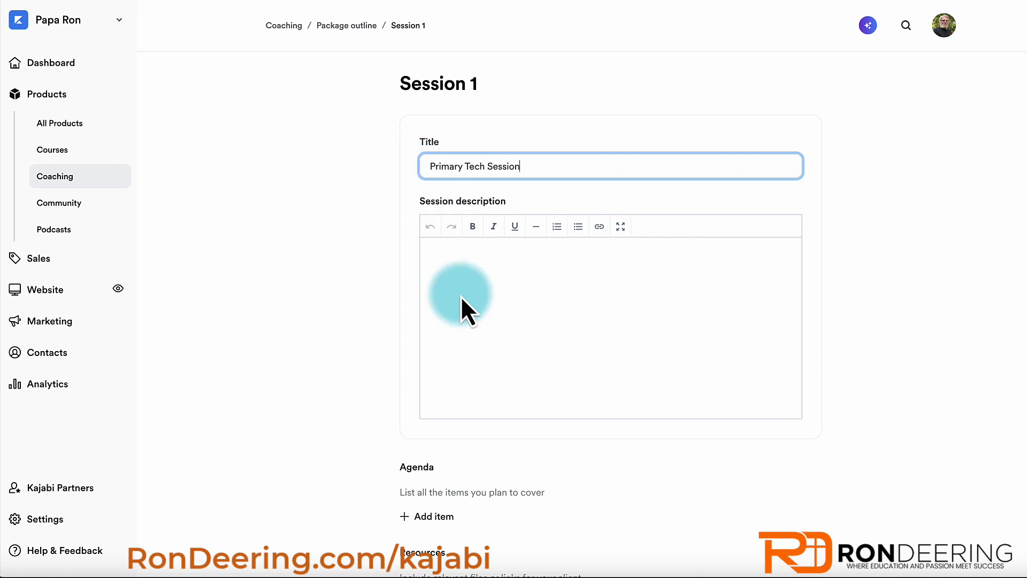
Look at which types of resources can be added to the first session
scroll(434, 445, down, 2)
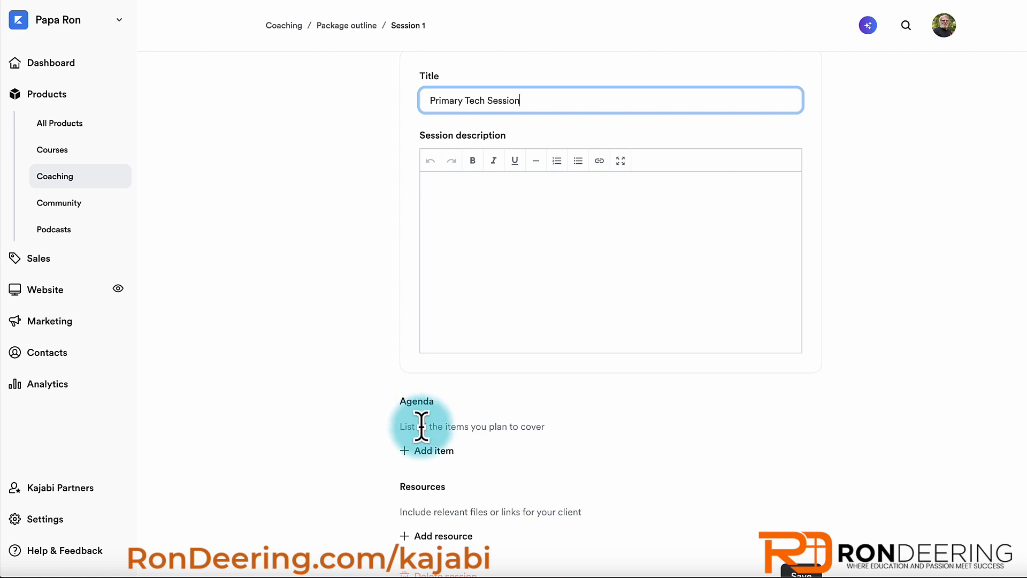
scroll(423, 429, down, 1)
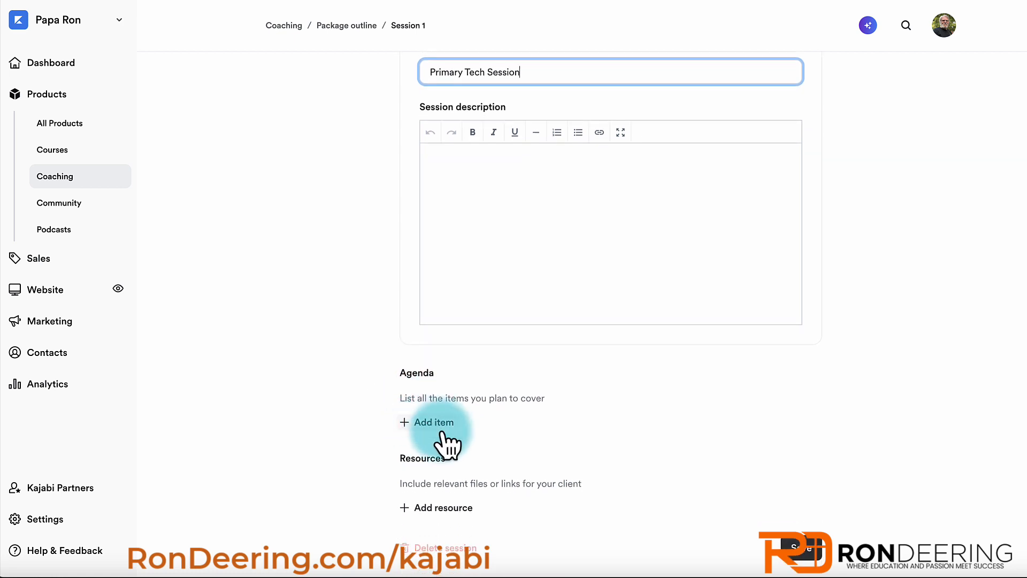
click(442, 506)
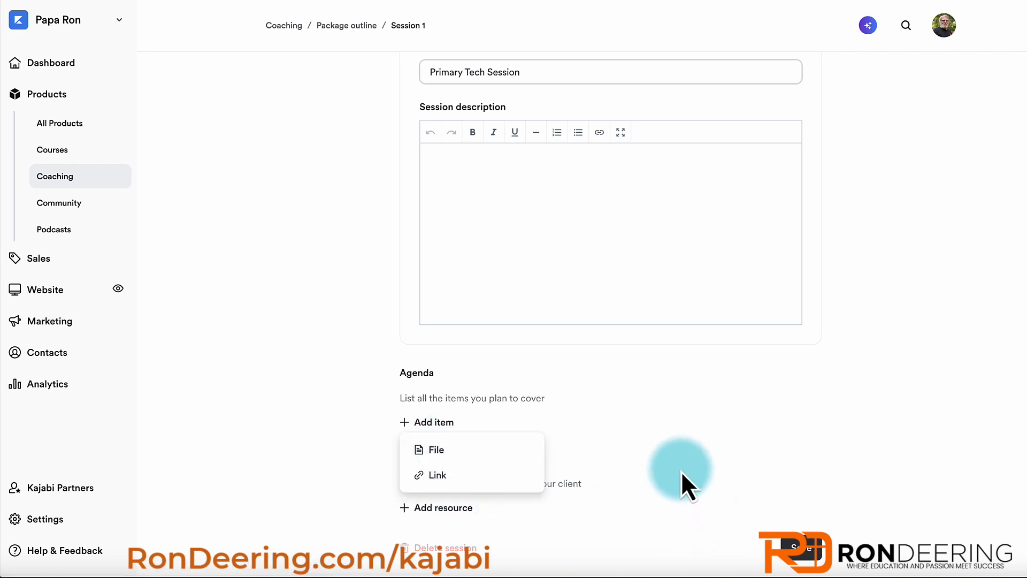
Add the agenda item "Get to know the challenges" to the first session and save the session
click(421, 423)
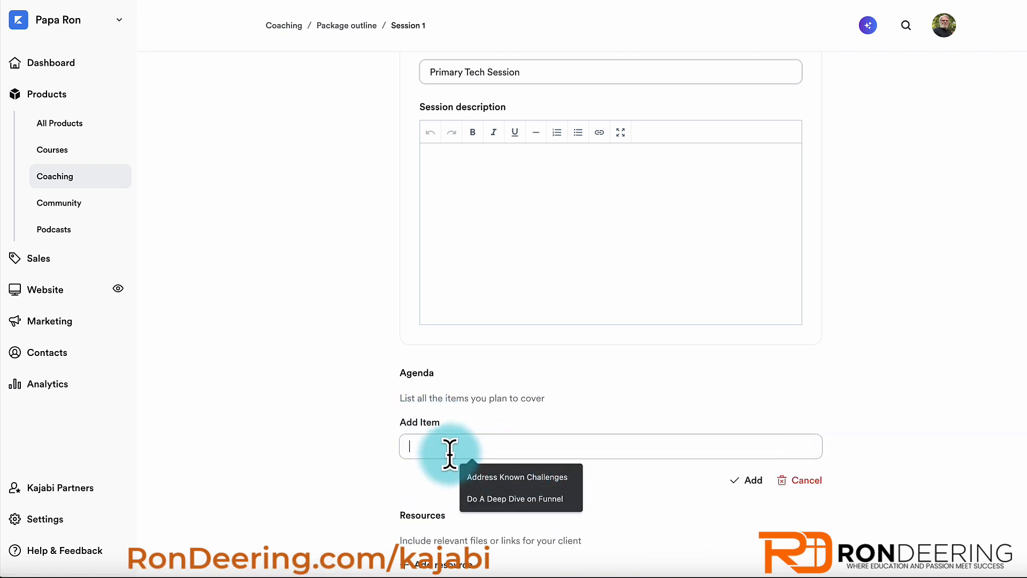
key(Return)
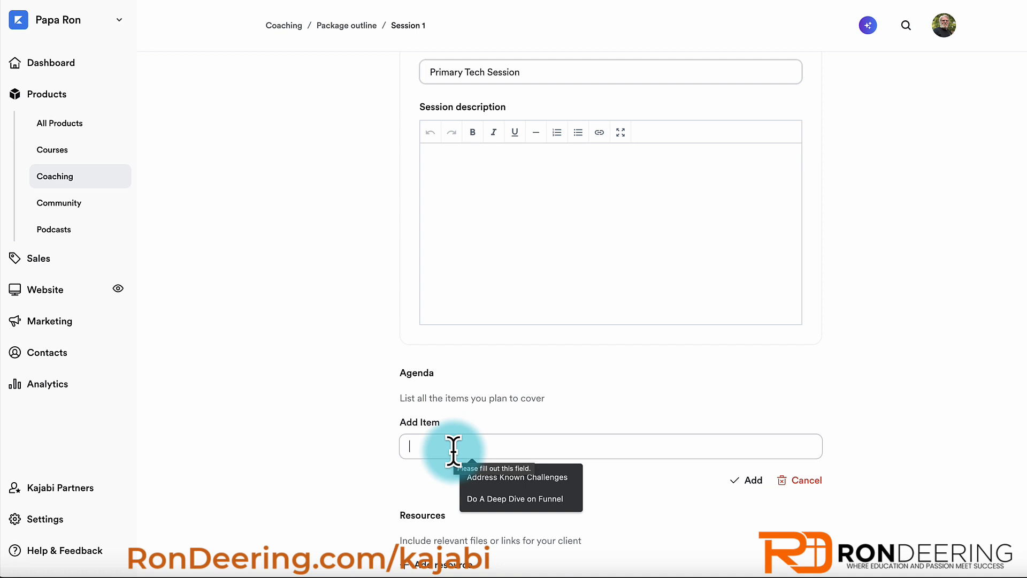
text(Get to k)
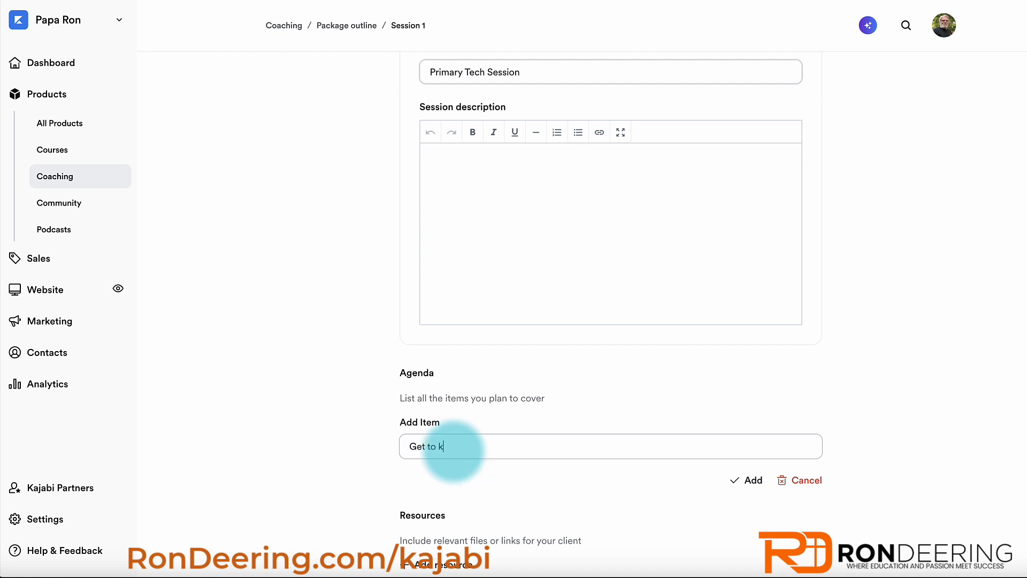
text(now the chaall)
key(BackSpace)
key(BackSpace)
text(lenges)
click(749, 480)
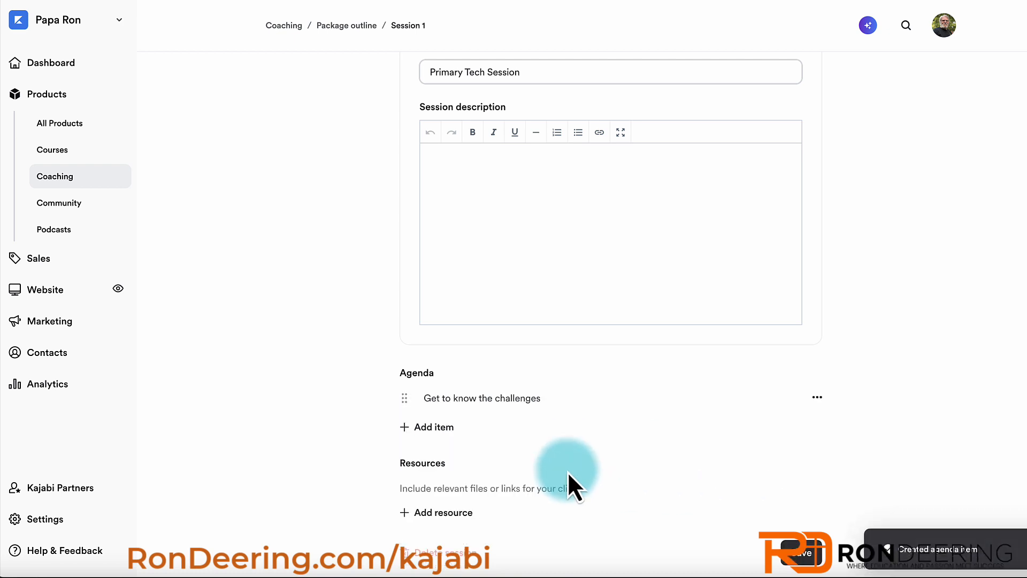
scroll(560, 421, down, 1)
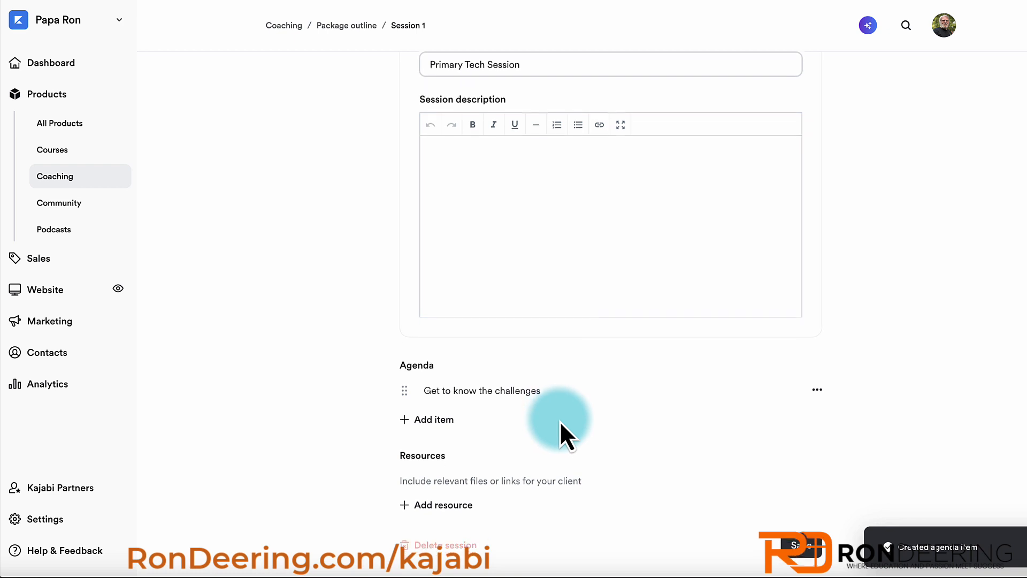
click(796, 543)
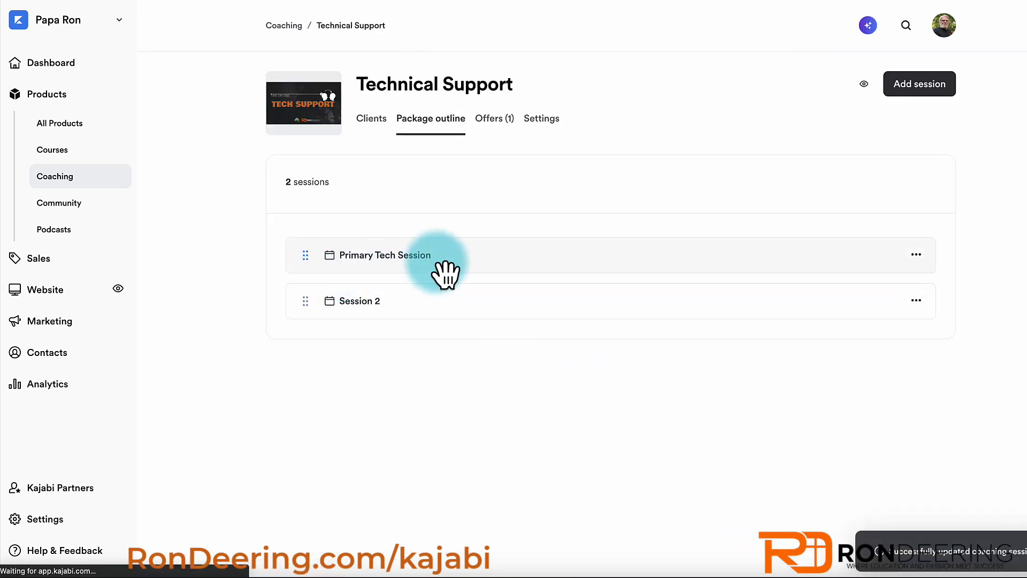
Open Session 2 from the package outline for editing and retitle it "Bonus Session"
click(917, 300)
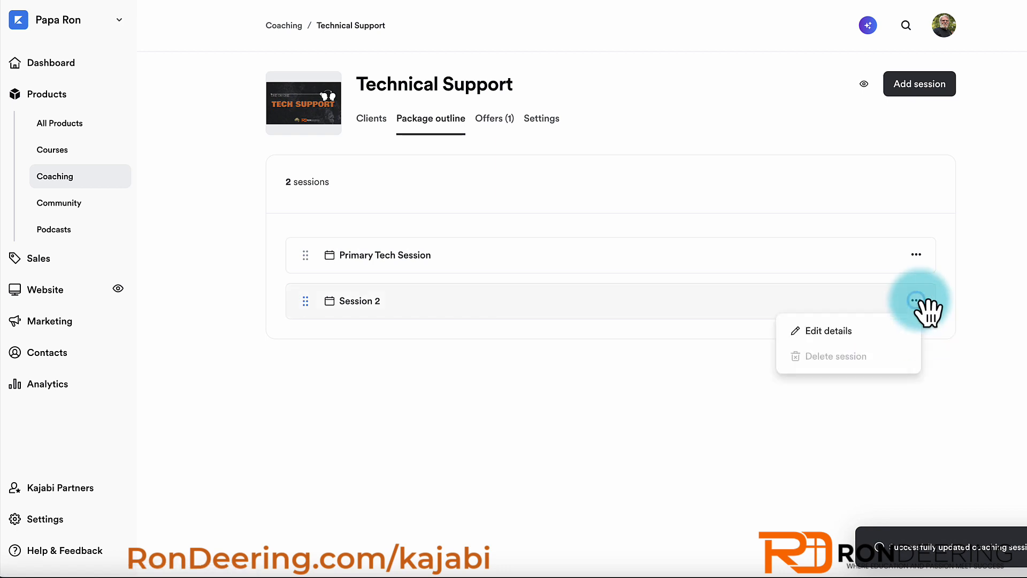
click(831, 332)
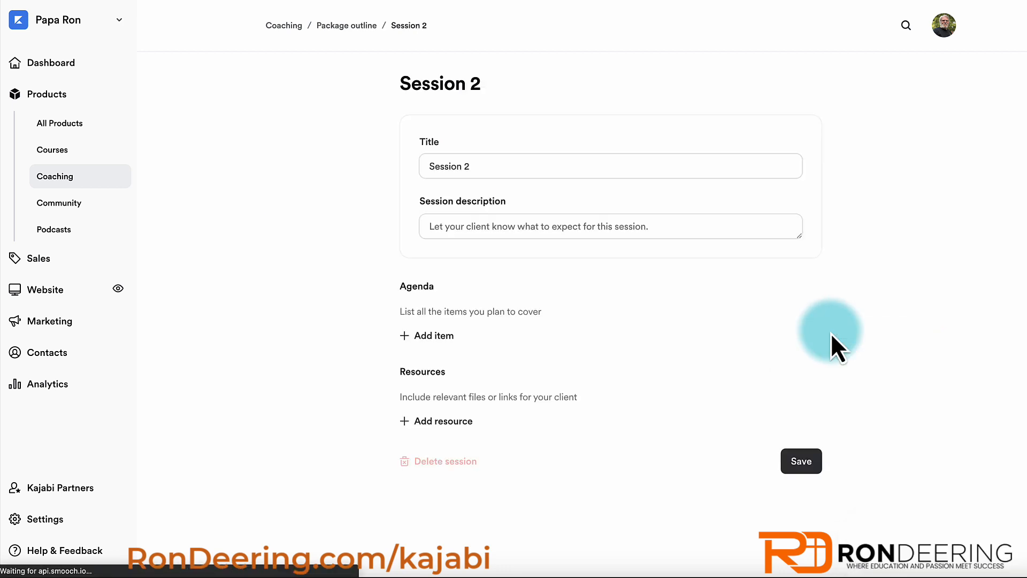
click(469, 165)
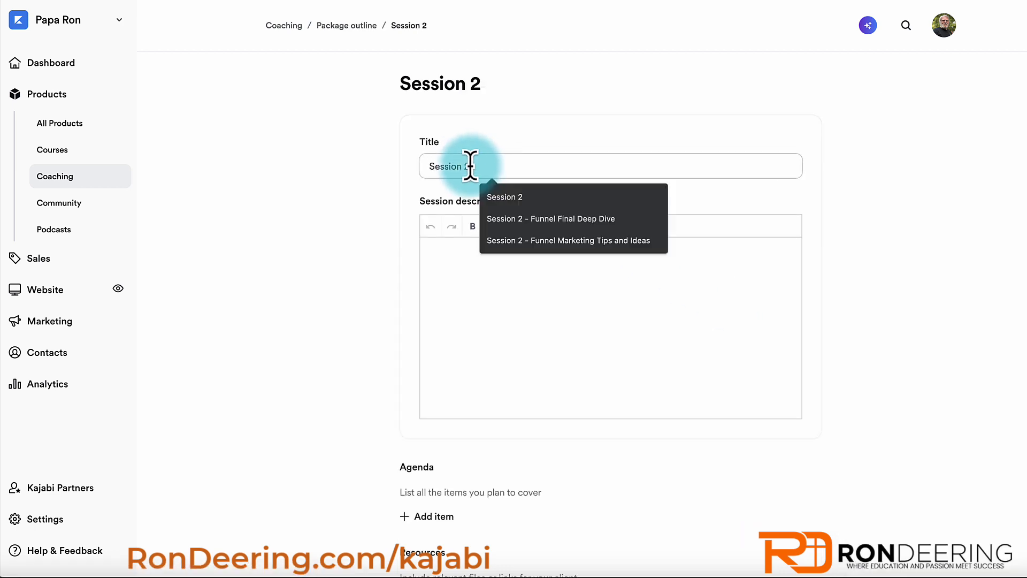
drag(470, 165, 419, 165)
text(Bonus)
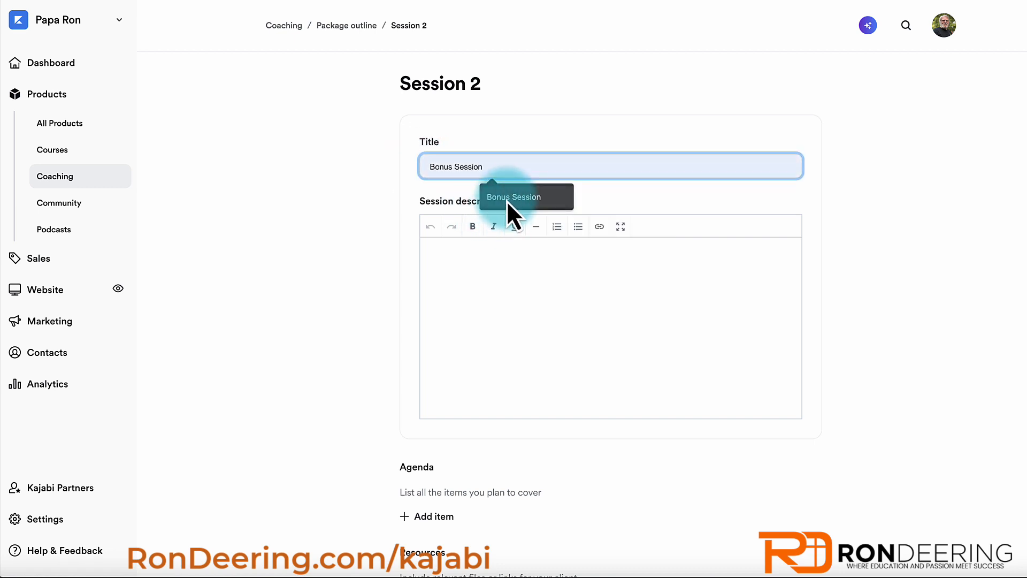
click(507, 201)
Enter the session description "This is your free bonus session on me" and save the session
click(452, 262)
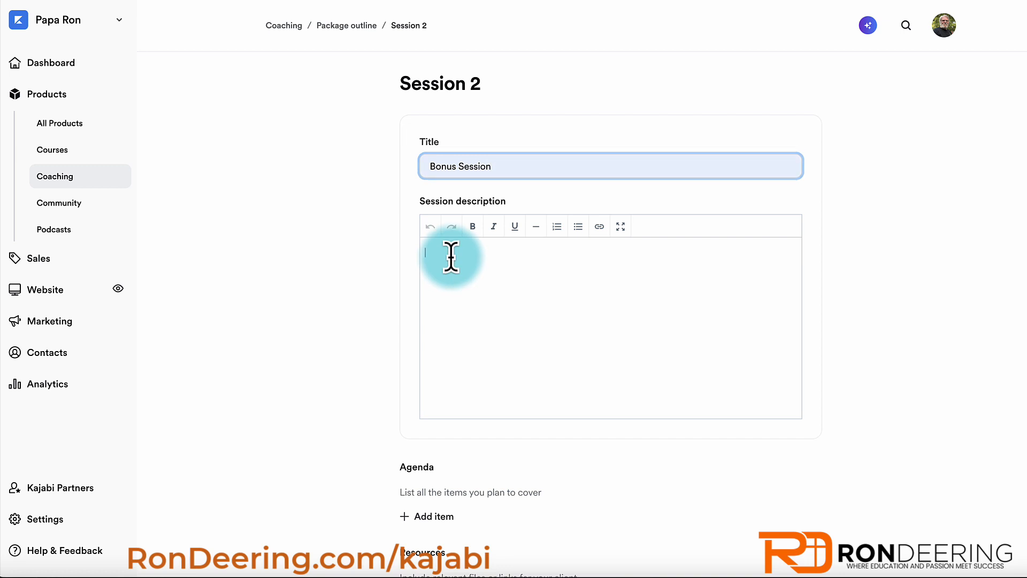
text(This)
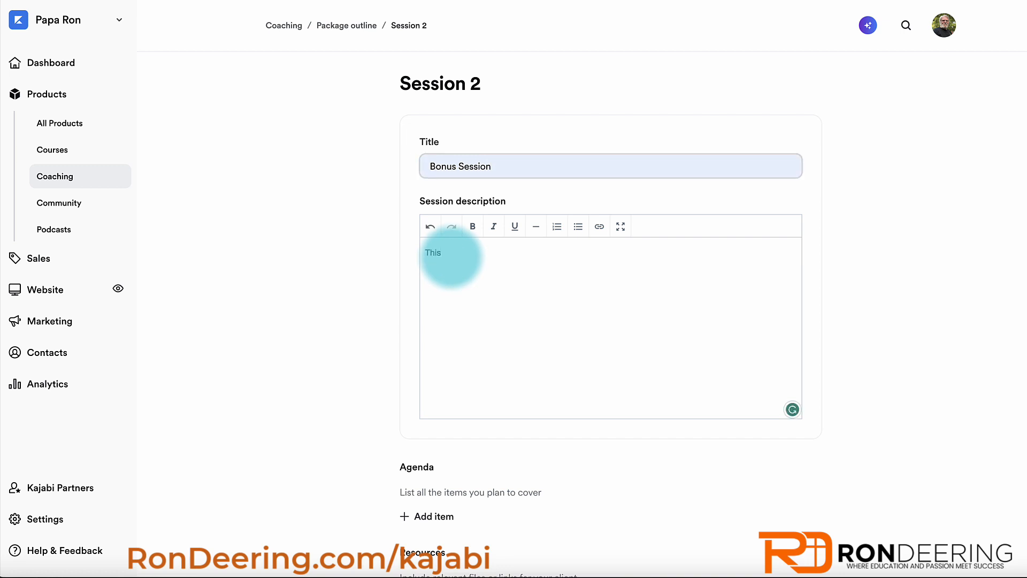
text( is your free bonus session on my)
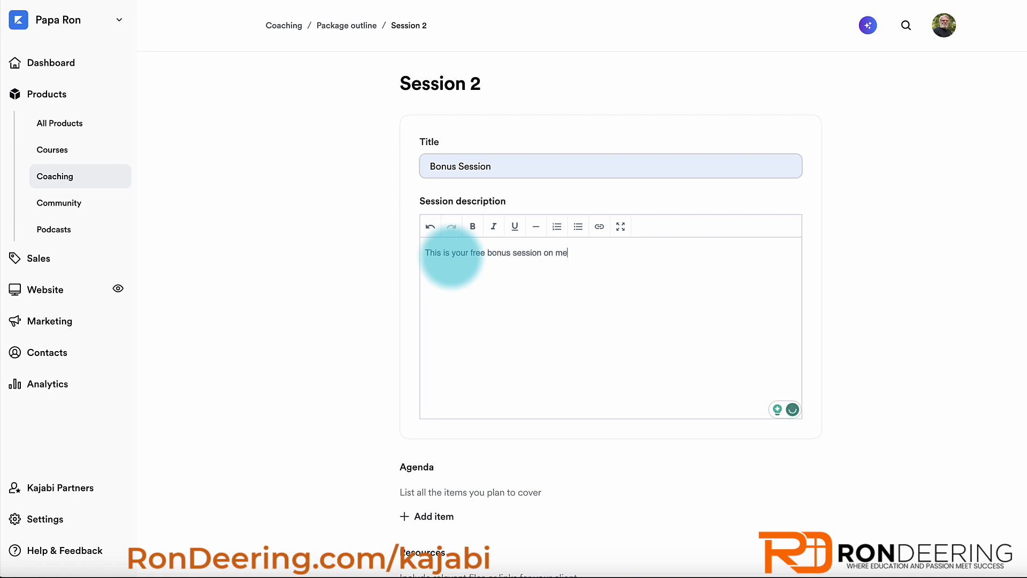
scroll(642, 381, down, 2)
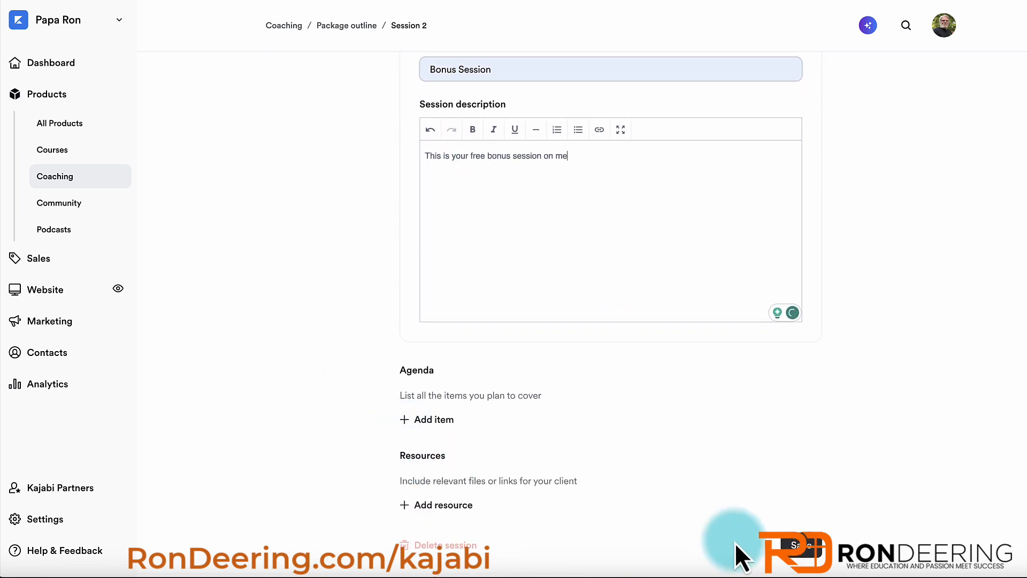
click(803, 546)
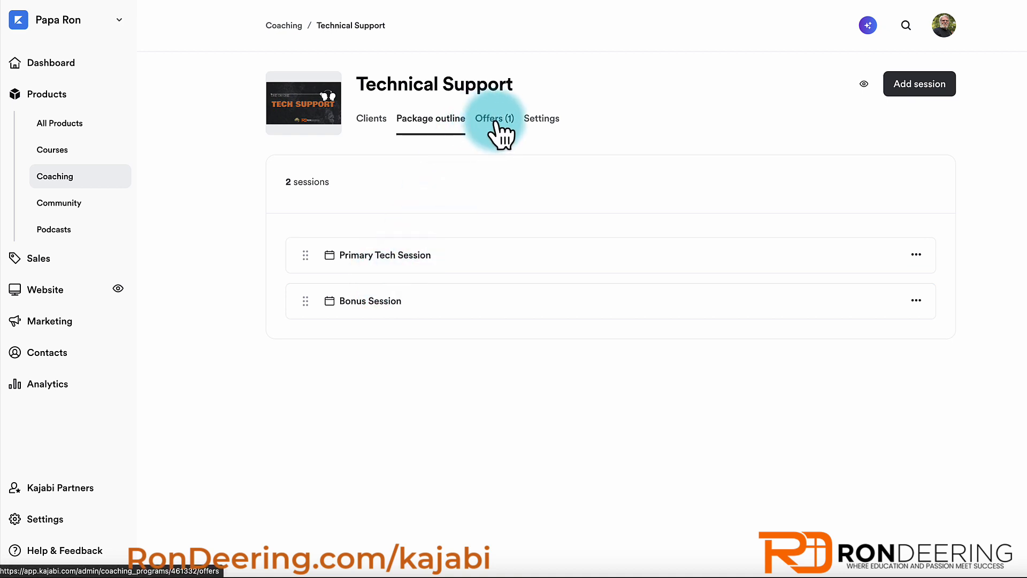
Open the Technical Support program's settings and review its details, scheduling, live recording and page customization options
click(542, 119)
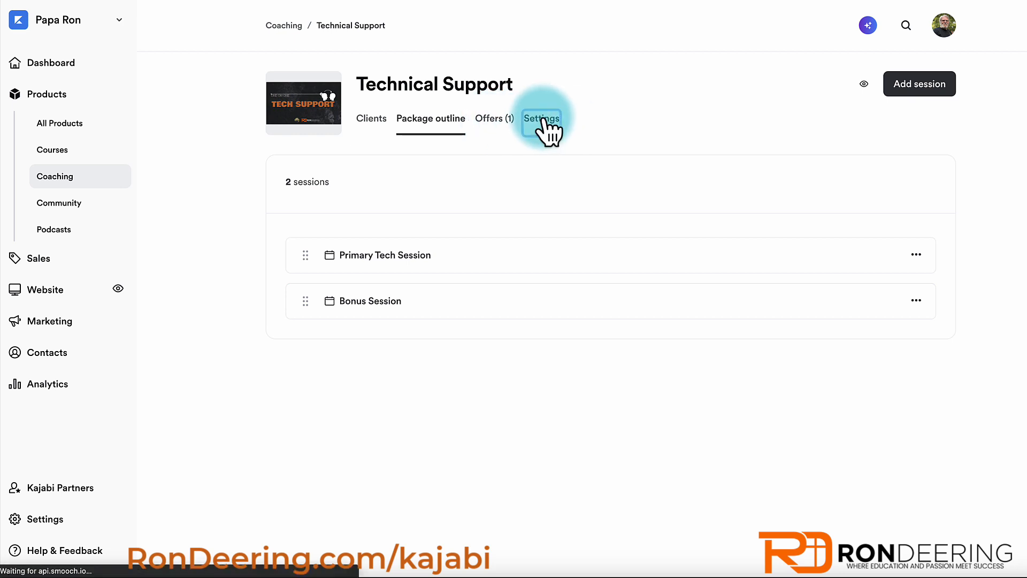
scroll(561, 262, down, 3)
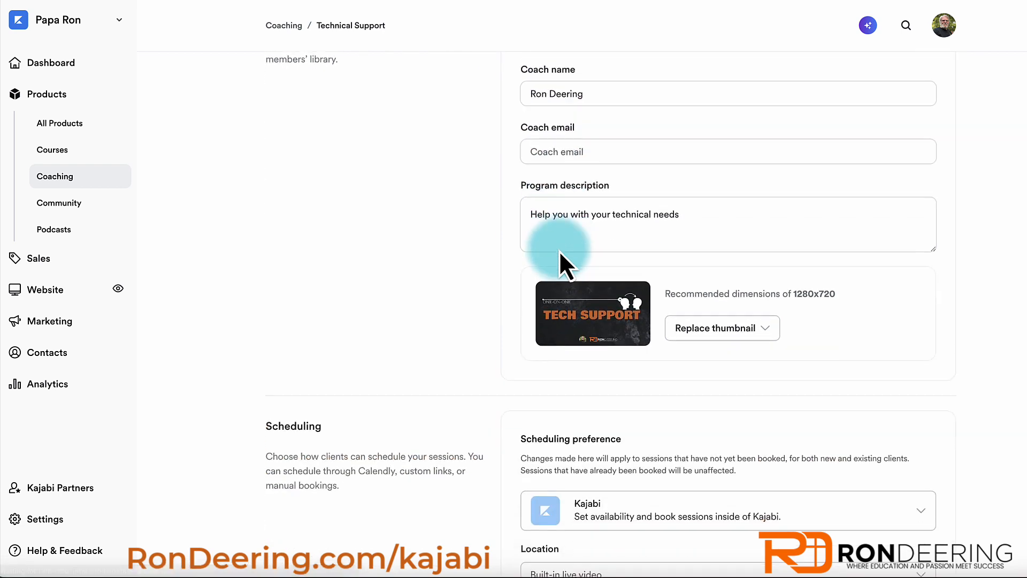
scroll(560, 250, down, 4)
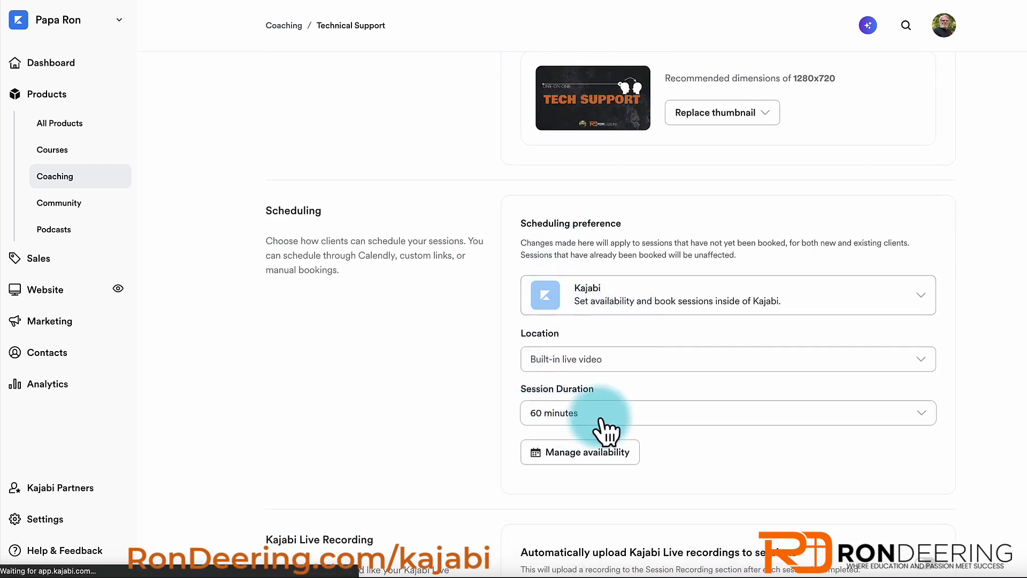
scroll(562, 428, down, 4)
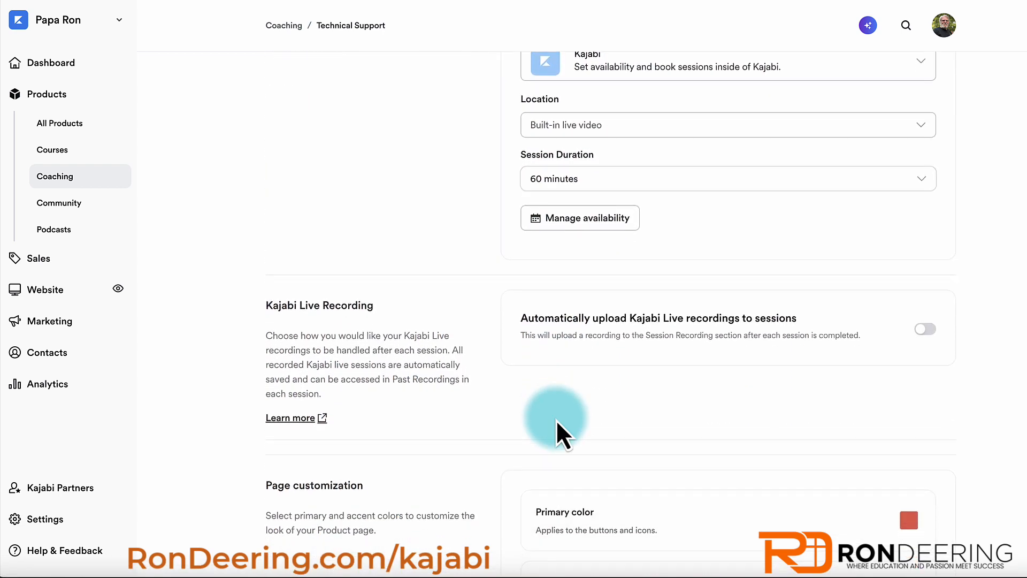
Open the coaching availability management and check the available hours for the other days of the week, Tuesday through Sunday
click(582, 235)
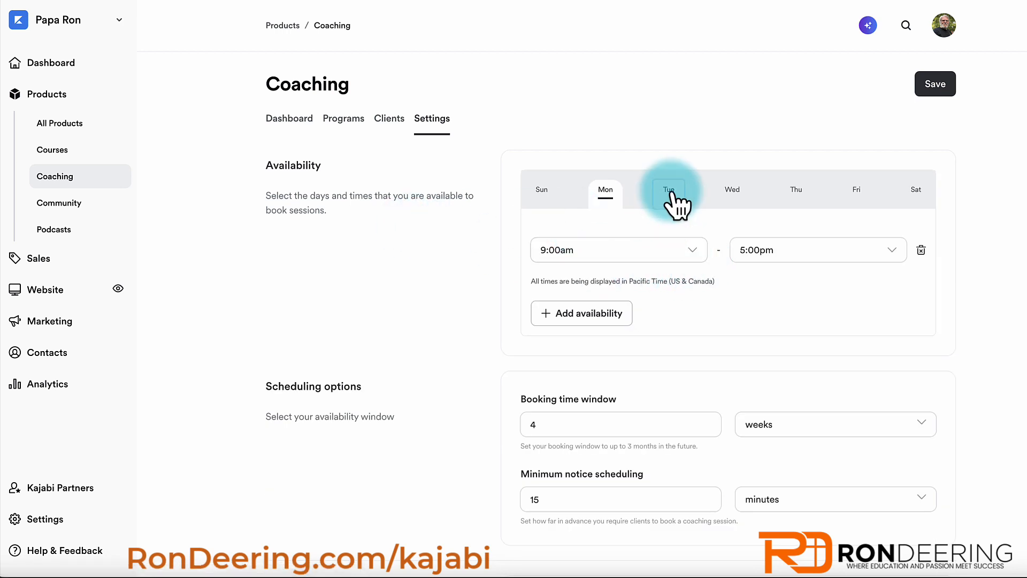
click(670, 194)
click(736, 197)
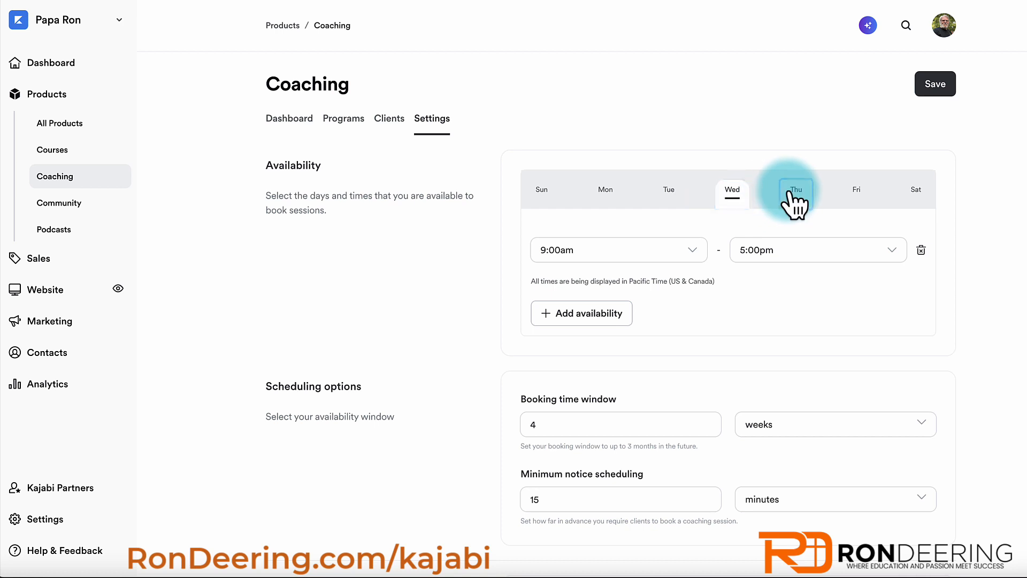
click(796, 197)
click(858, 198)
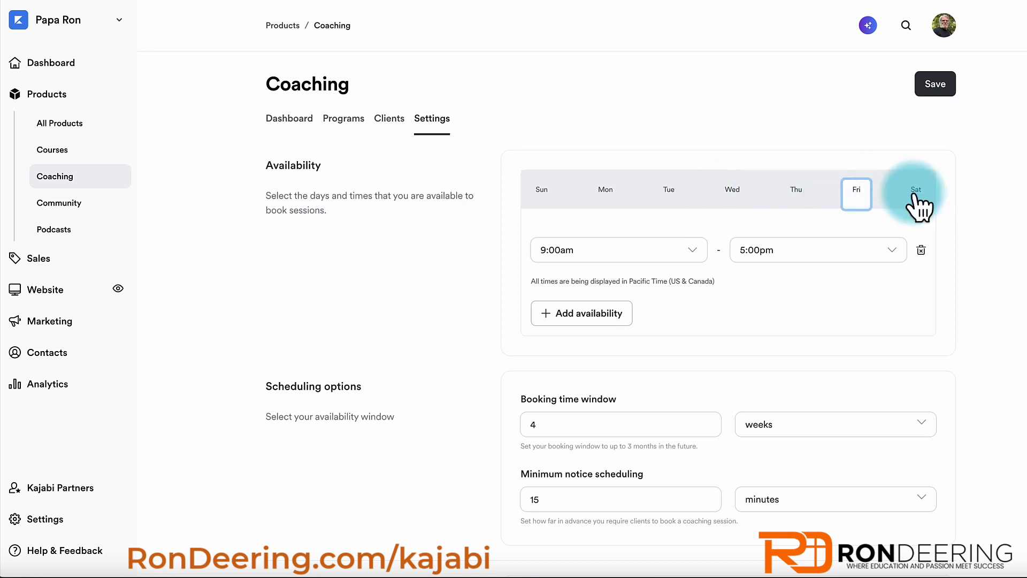
click(915, 198)
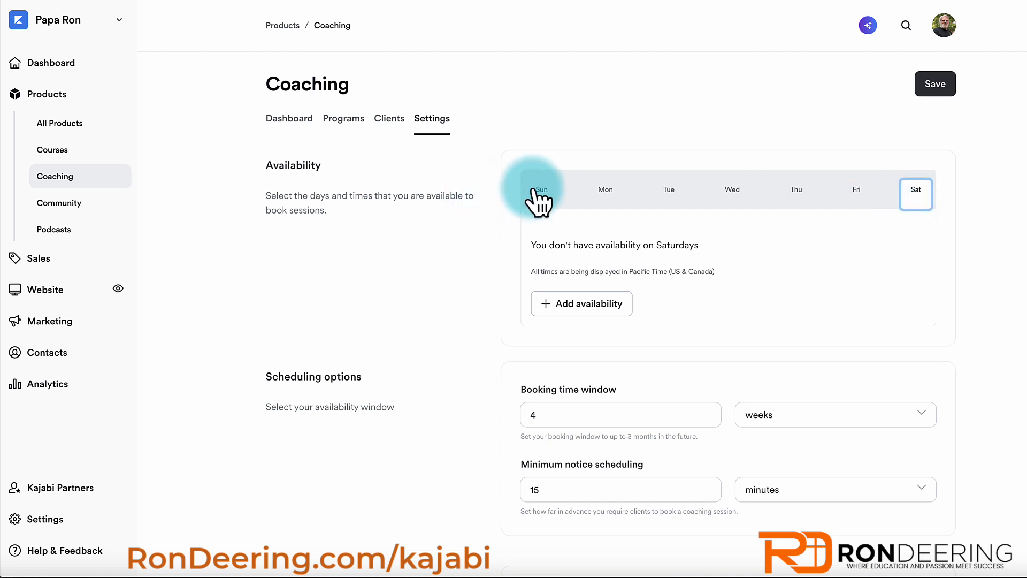
click(541, 197)
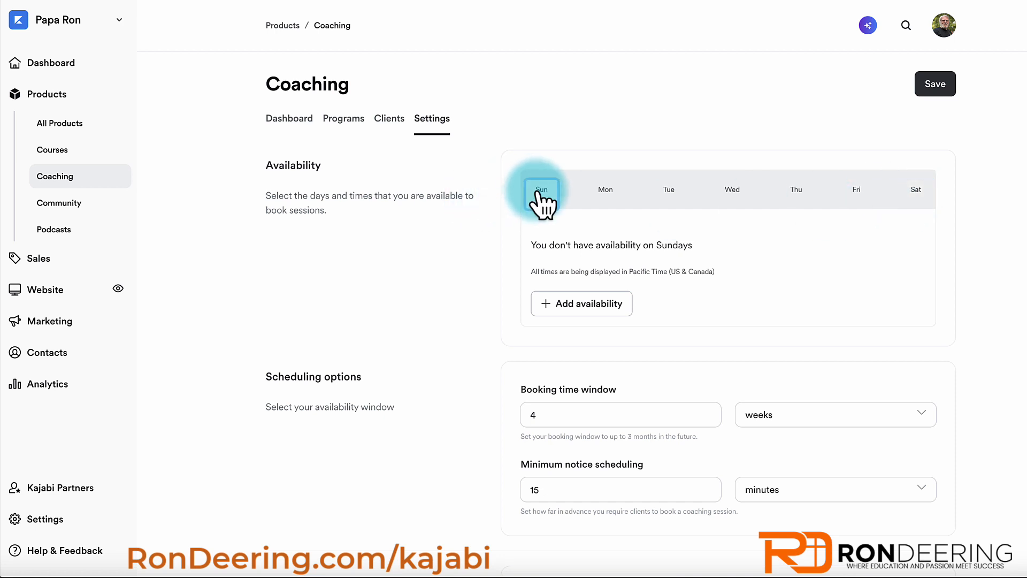
Add a Saturday availability slot from 9:00am to 1:00pm
click(922, 197)
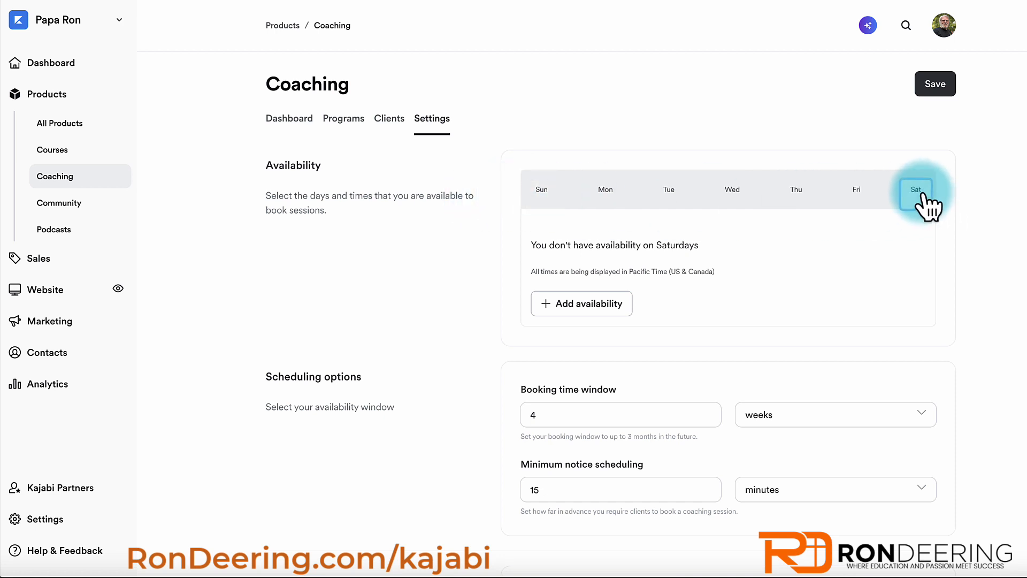
click(576, 312)
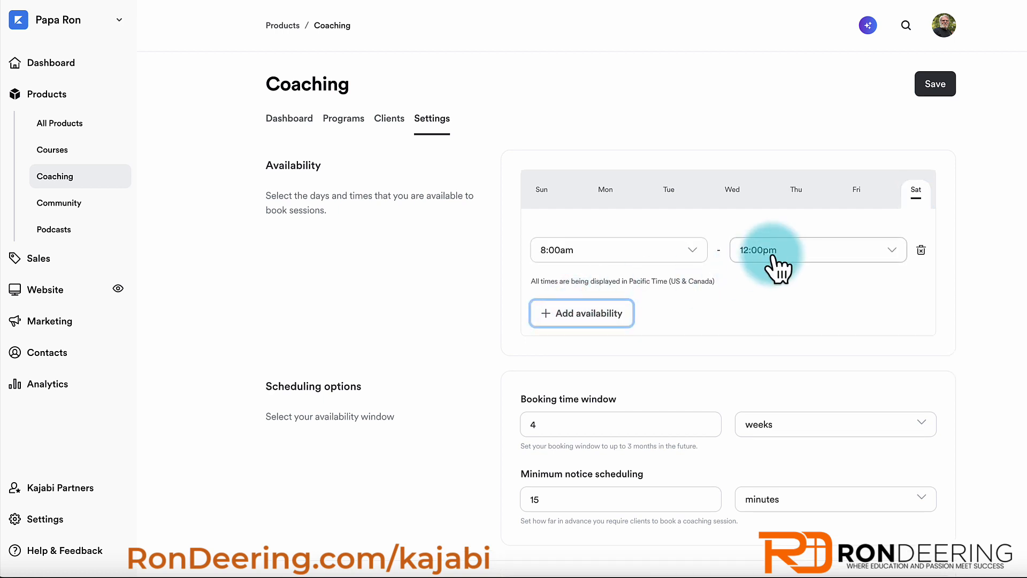
click(689, 251)
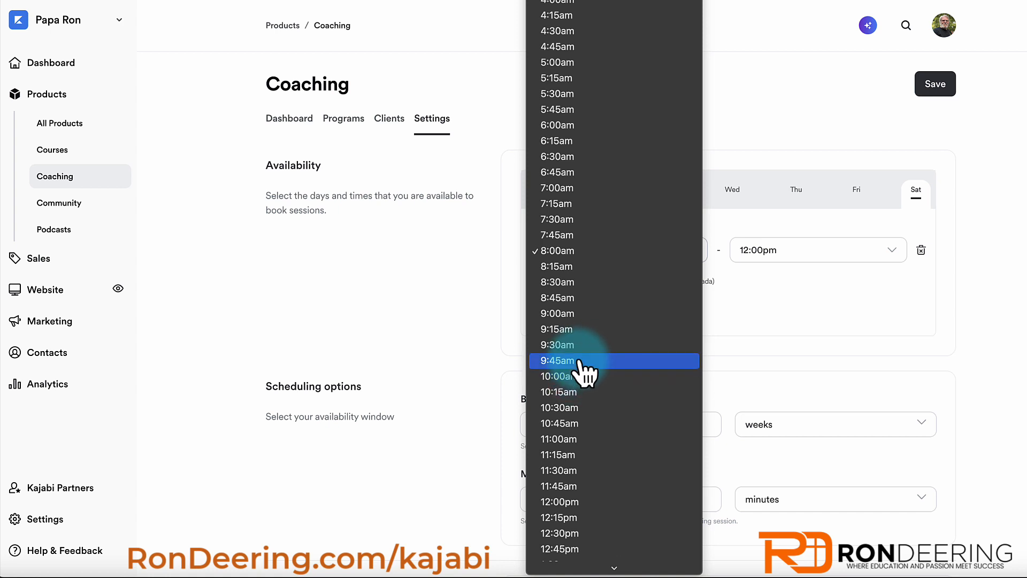
click(818, 280)
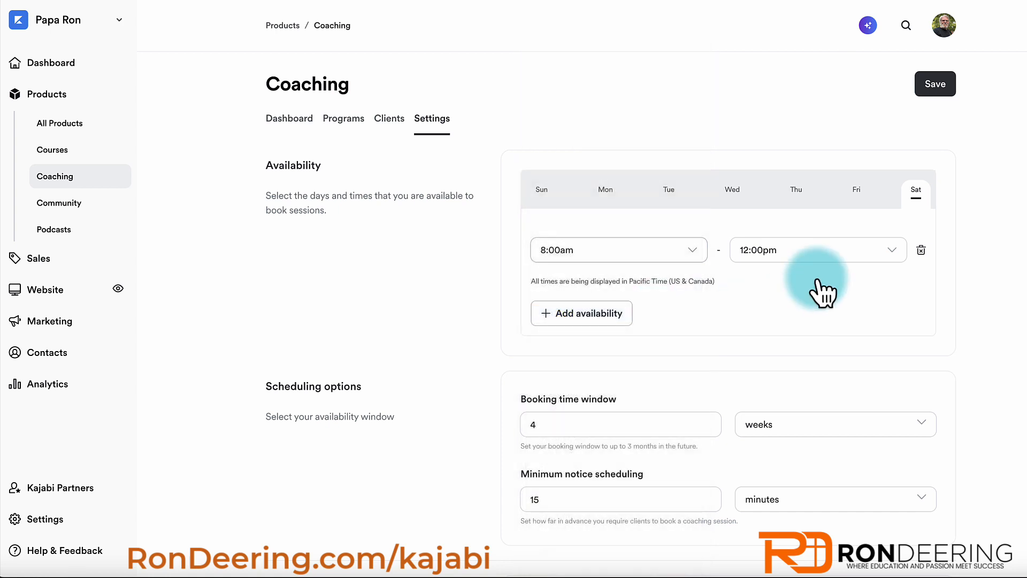
click(889, 256)
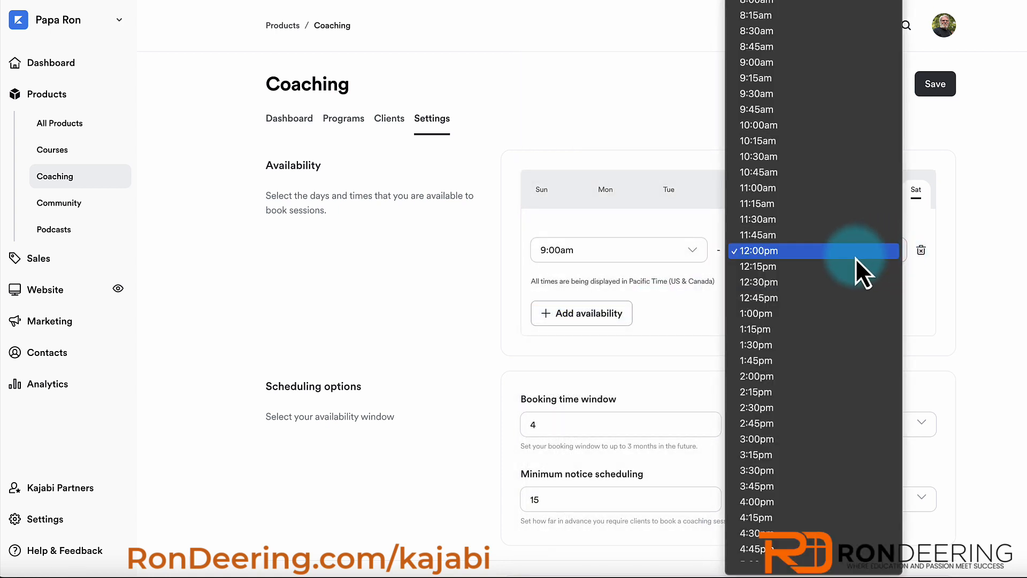
click(741, 316)
Set the minimum notice for scheduling a coaching session to 30 minutes
scroll(695, 315, down, 4)
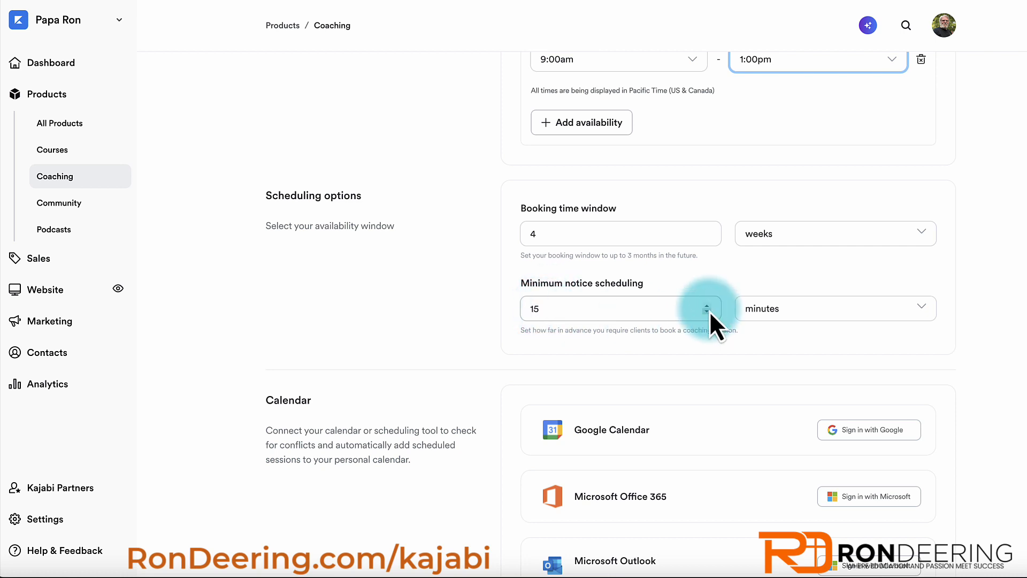
click(543, 308)
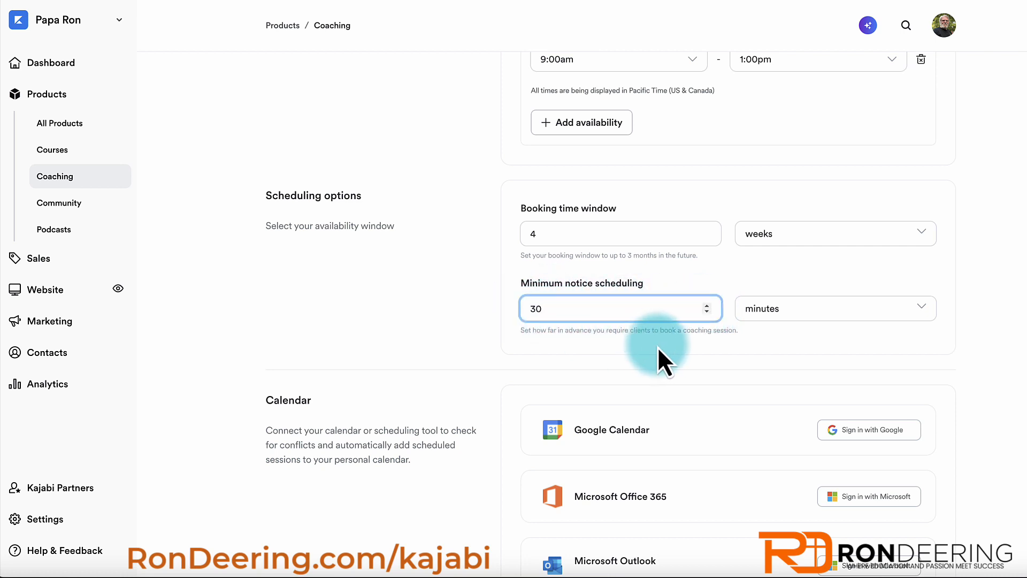
Connect Google Calendar to coaching by signing in with the first listed Google account and granting Kajabi the additional access
scroll(657, 347, down, 3)
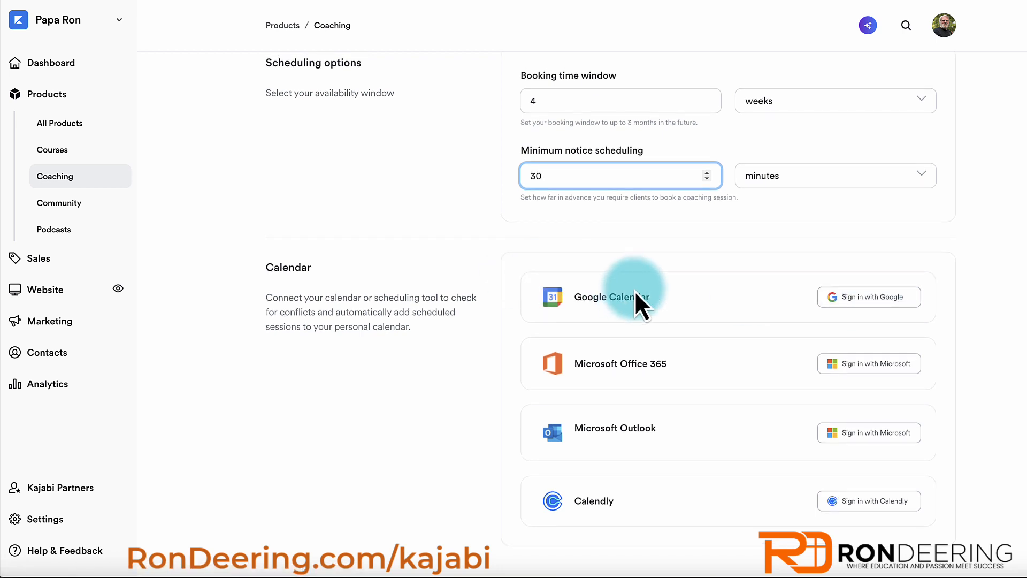
scroll(634, 291, up, 5)
scroll(635, 290, down, 5)
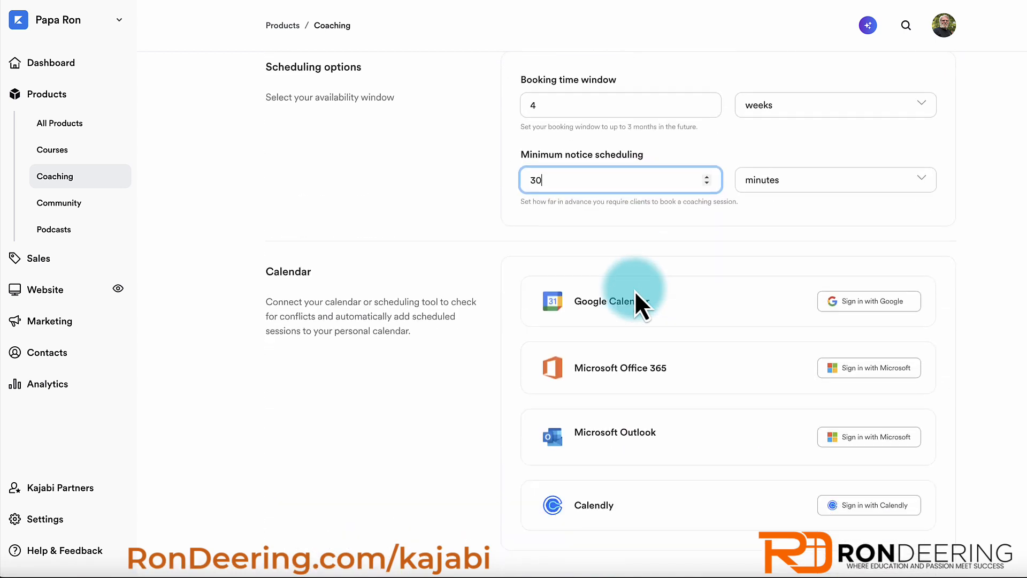
click(854, 296)
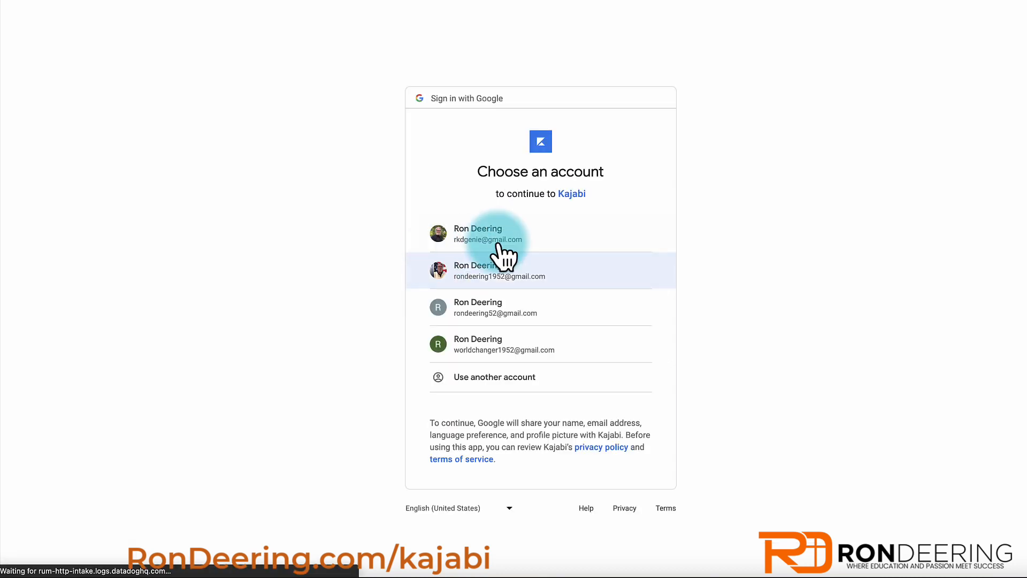
click(517, 239)
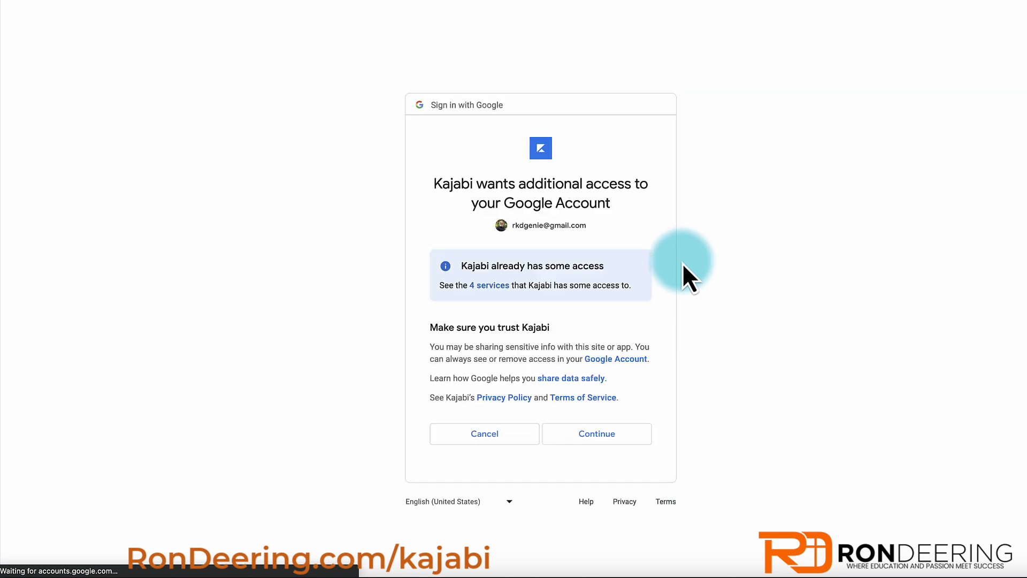
click(602, 436)
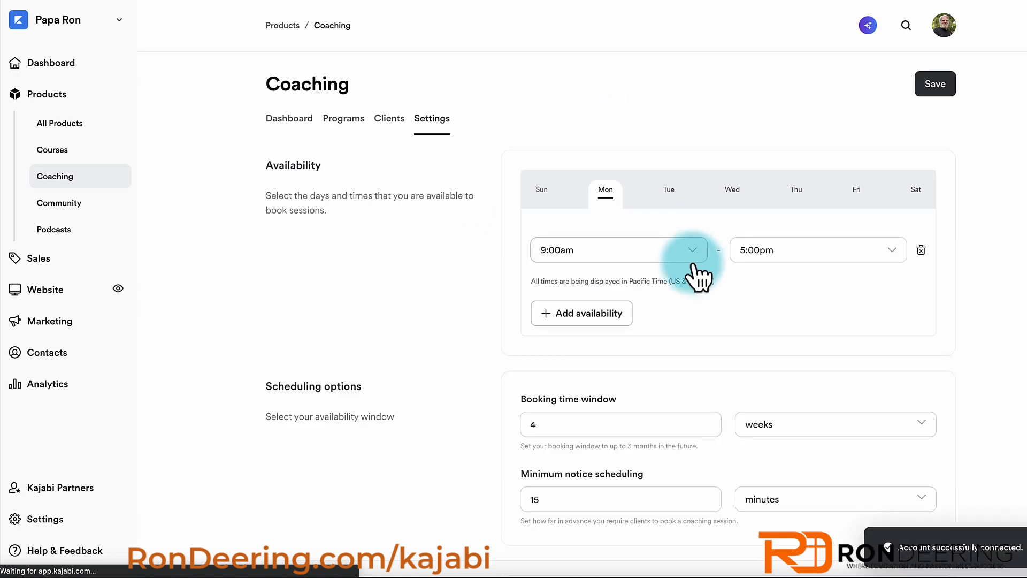
Examine the Google Calendar configuration and the calendars that can be checked for conflicts, then close it without saving
scroll(693, 268, down, 8)
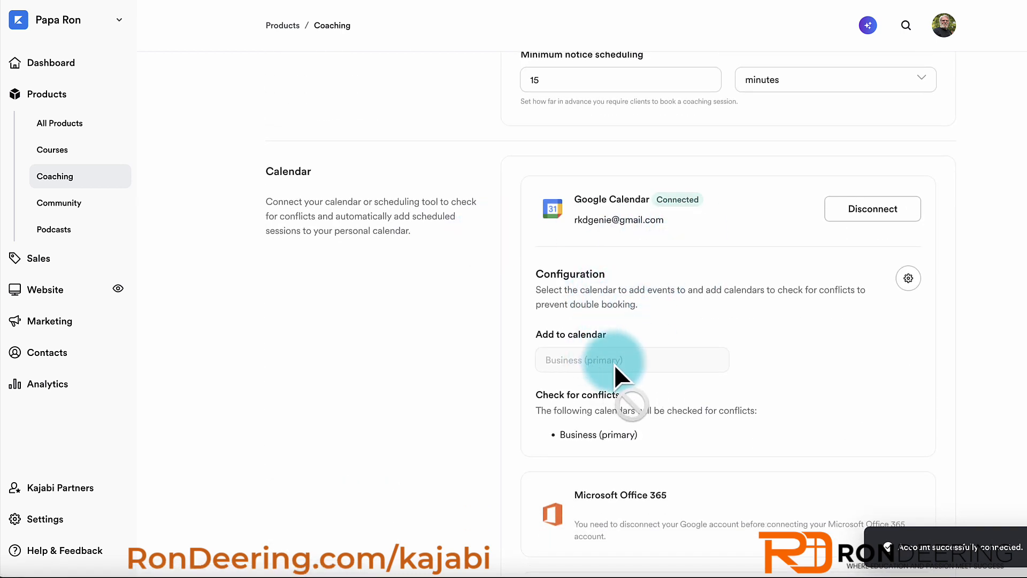
scroll(578, 370, down, 1)
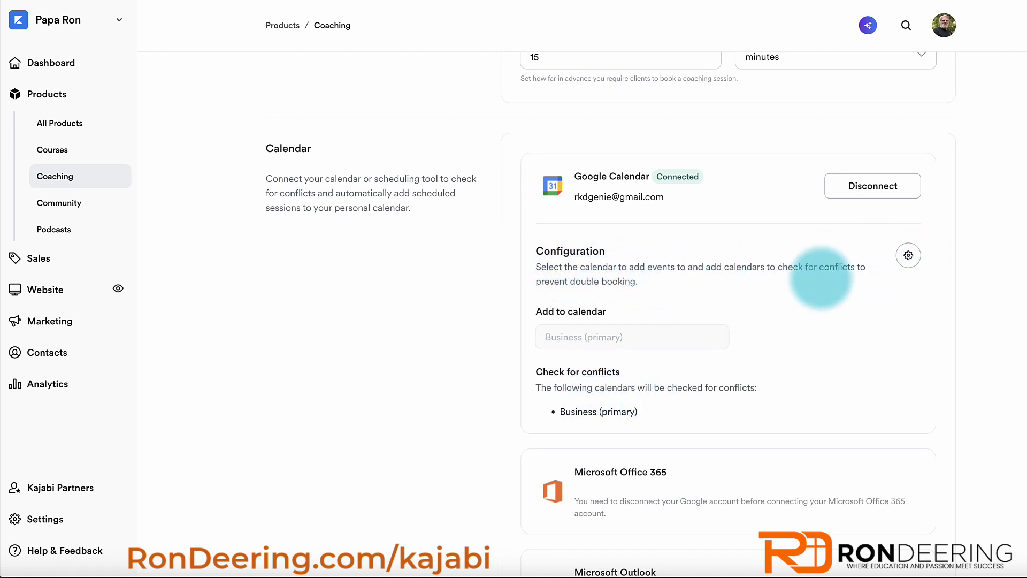
click(909, 257)
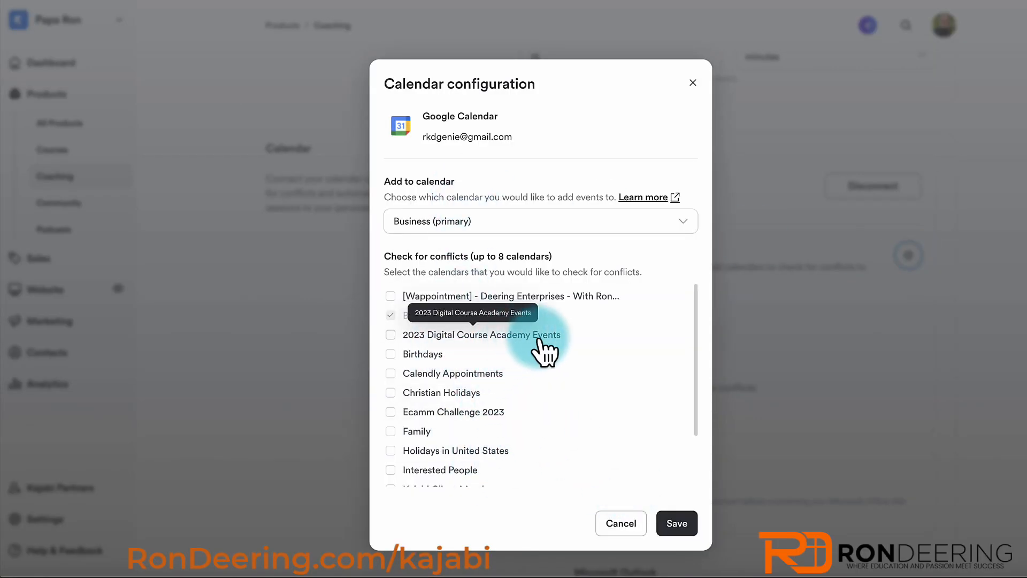
scroll(509, 373, down, 2)
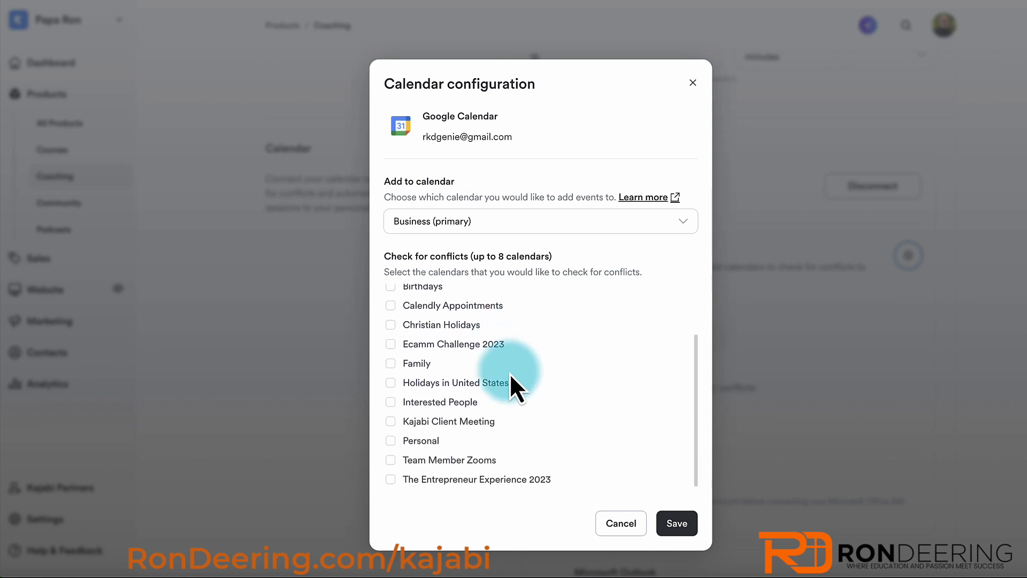
click(693, 82)
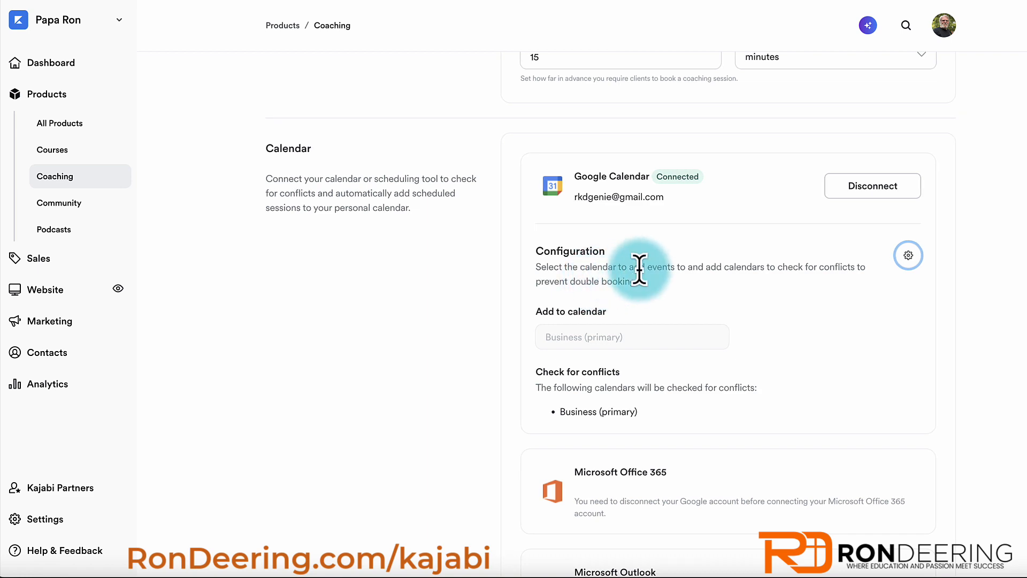
Add Calendly Appointments to the Google calendars checked for conflicts and save the calendar configuration
click(910, 256)
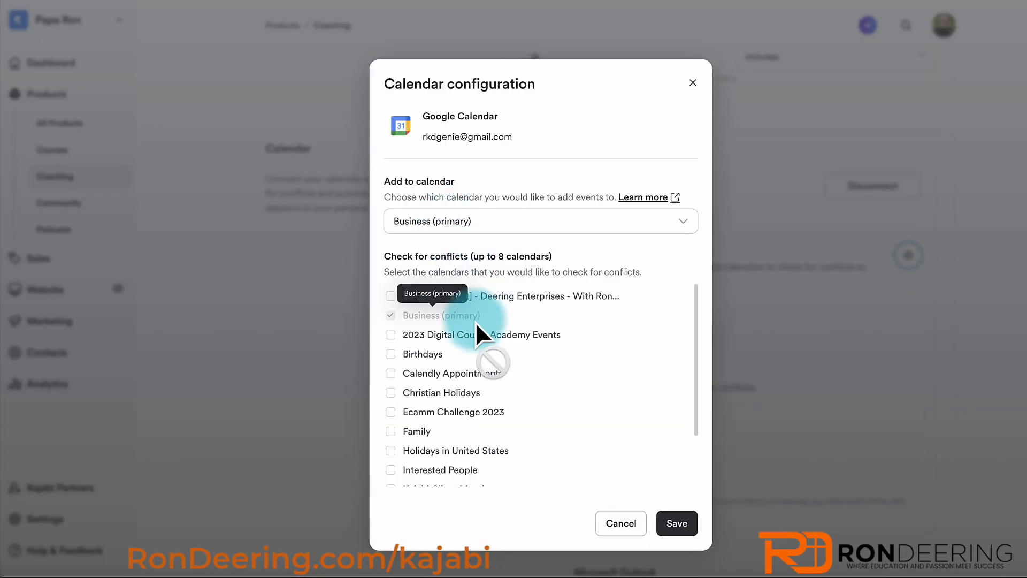
scroll(475, 322, down, 2)
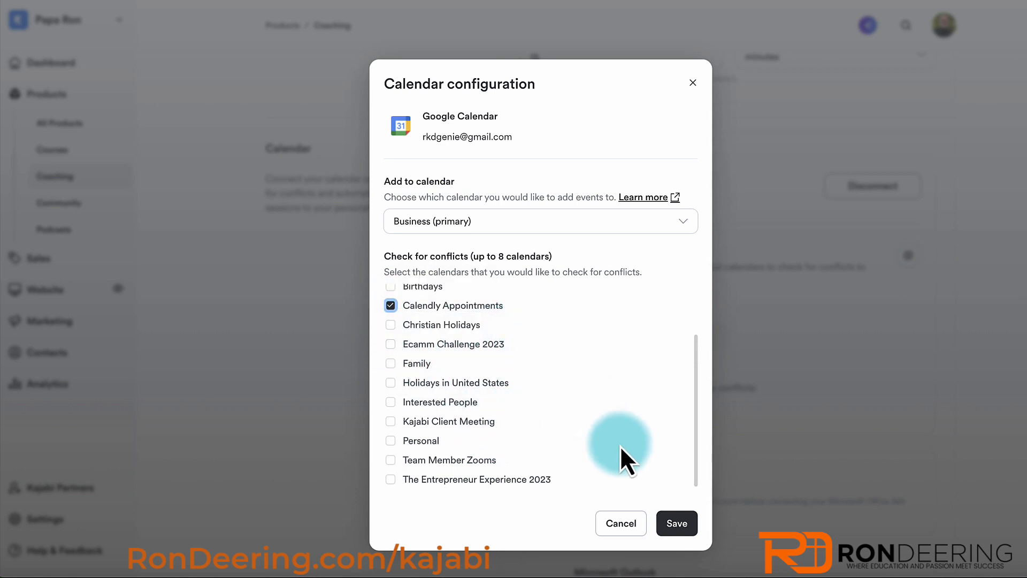
click(679, 524)
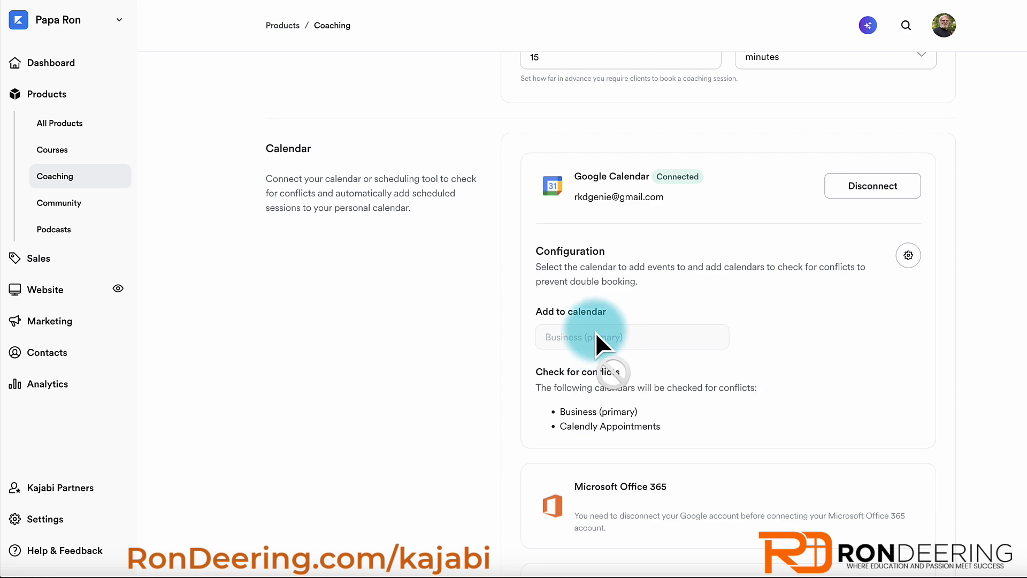
Set Calendly Appointments as the calendar that coaching events are added to and save the configuration
click(908, 255)
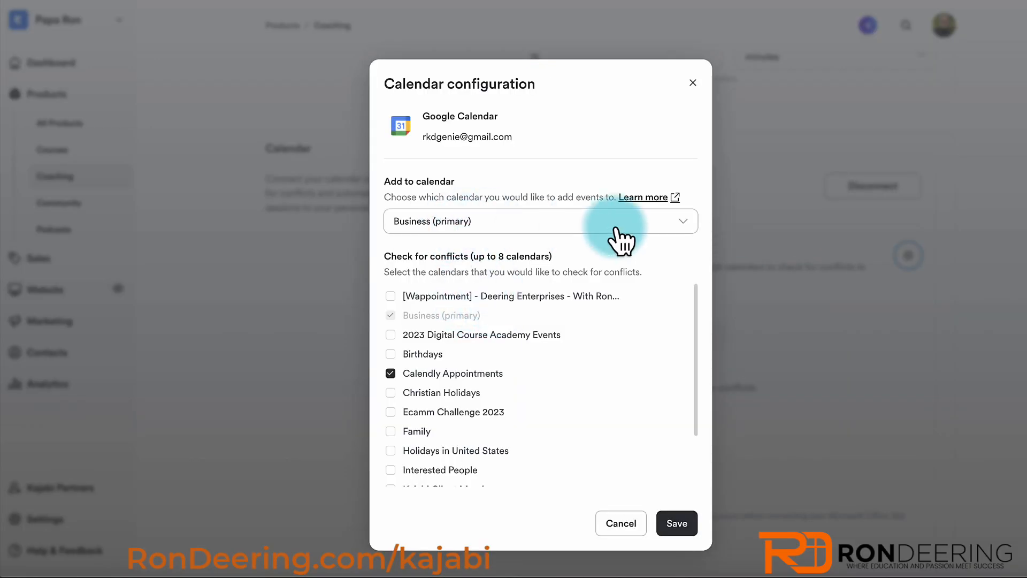
click(659, 222)
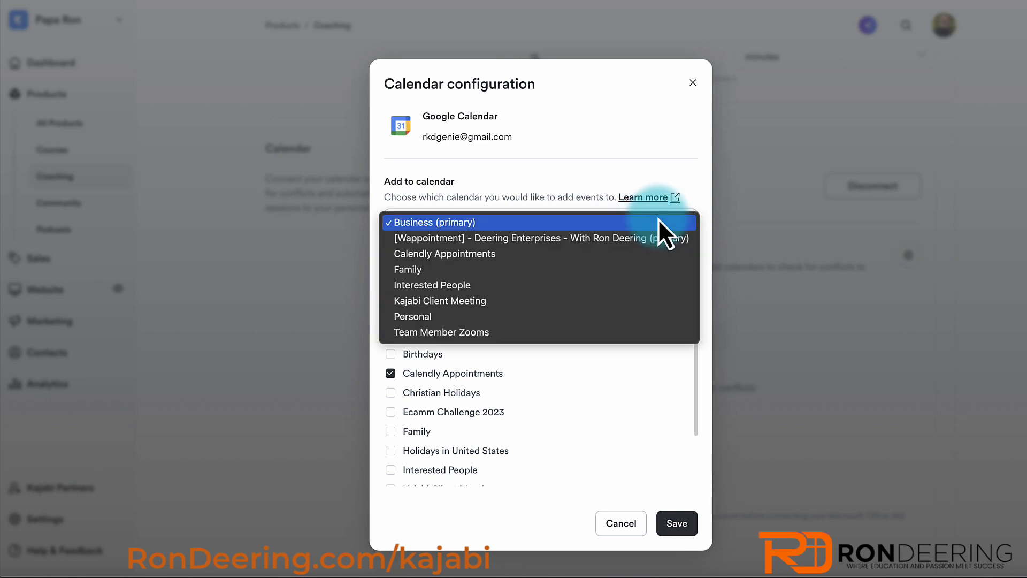
click(458, 253)
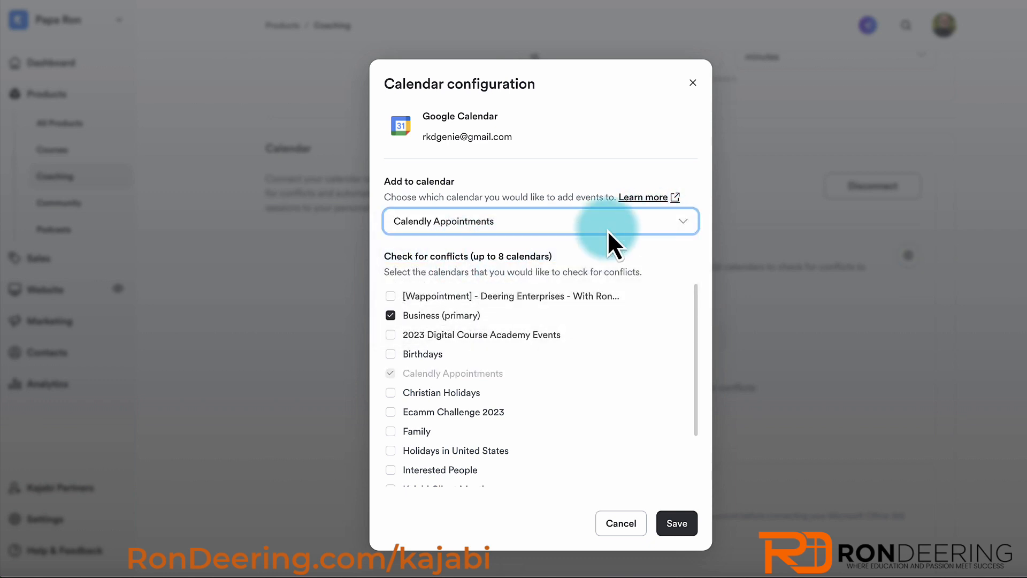
click(620, 222)
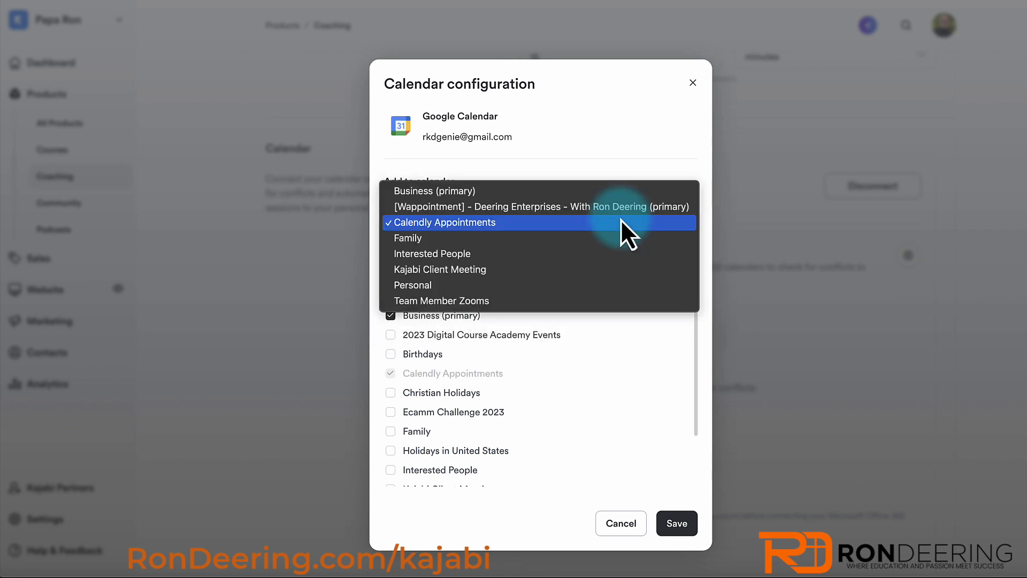
click(457, 192)
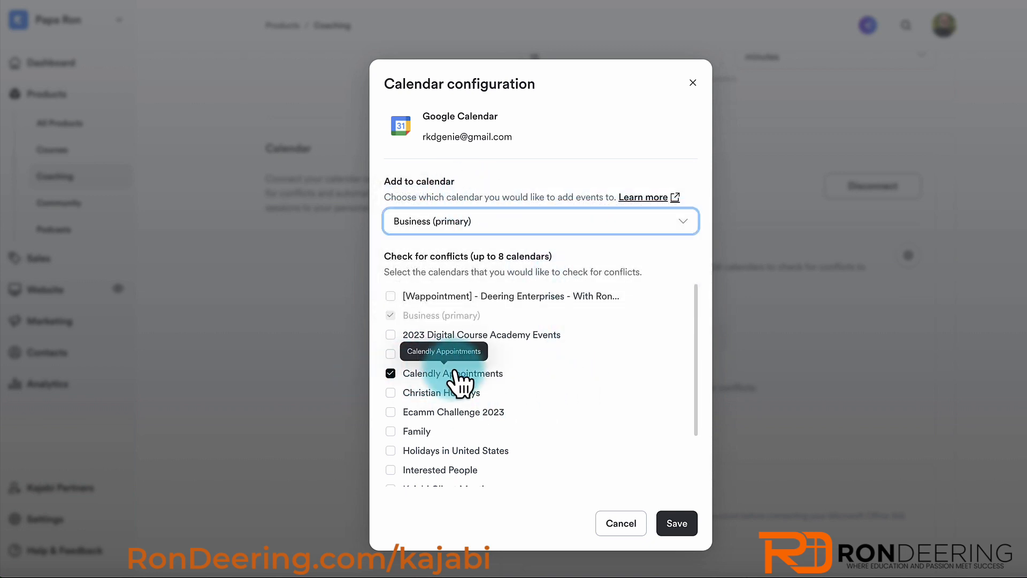
click(450, 222)
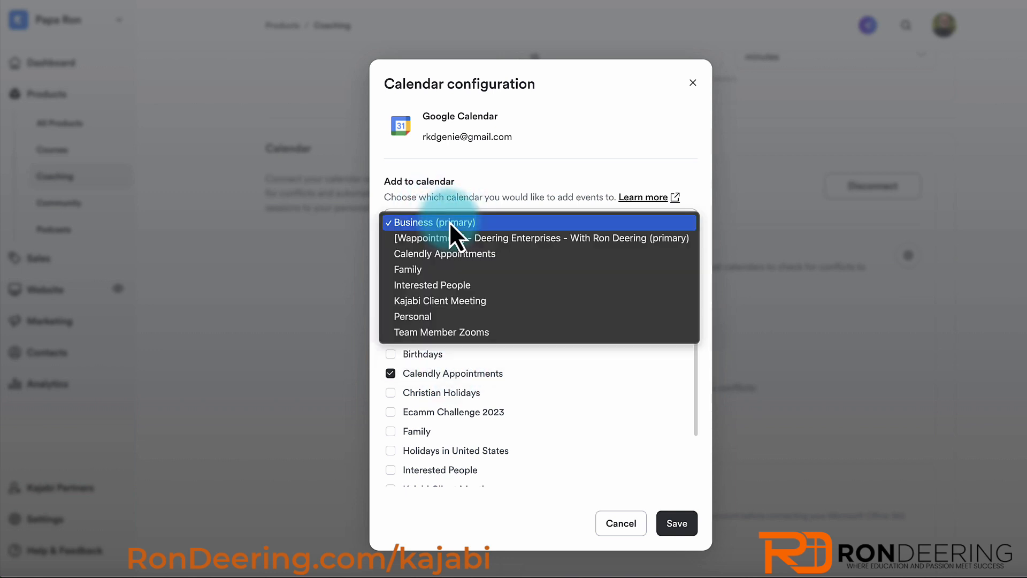
click(456, 254)
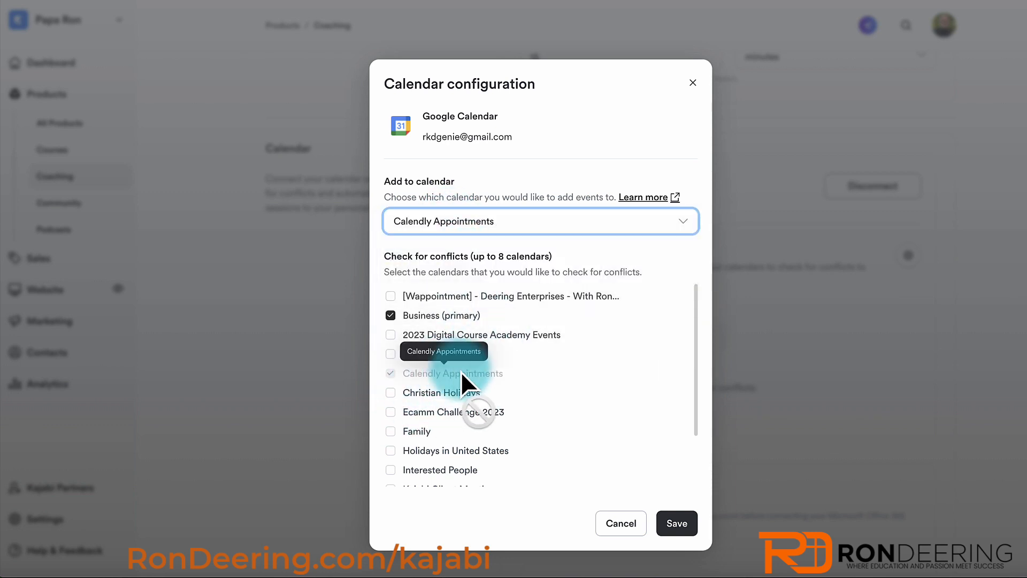
scroll(483, 382, down, 2)
scroll(483, 382, up, 2)
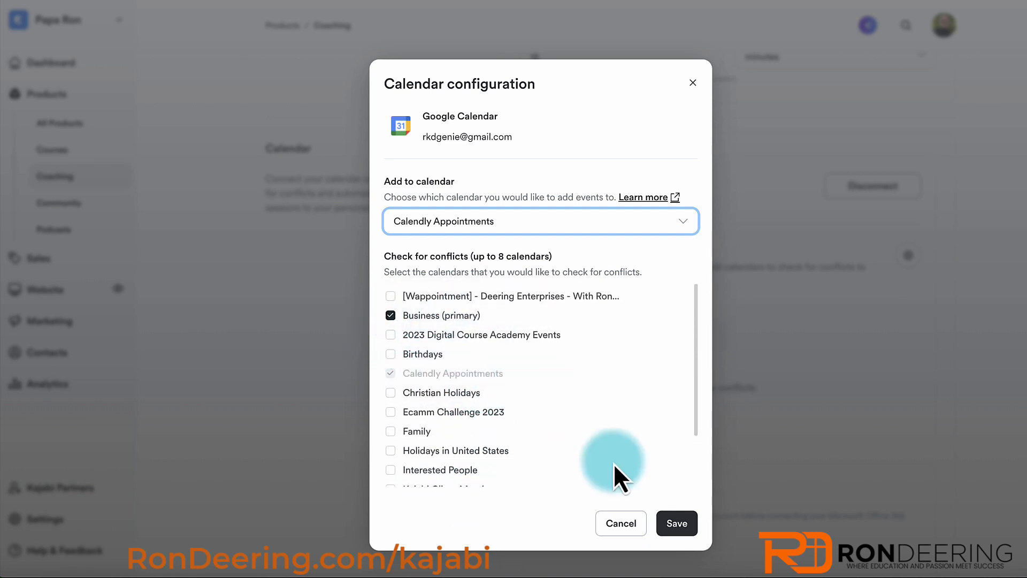
click(676, 523)
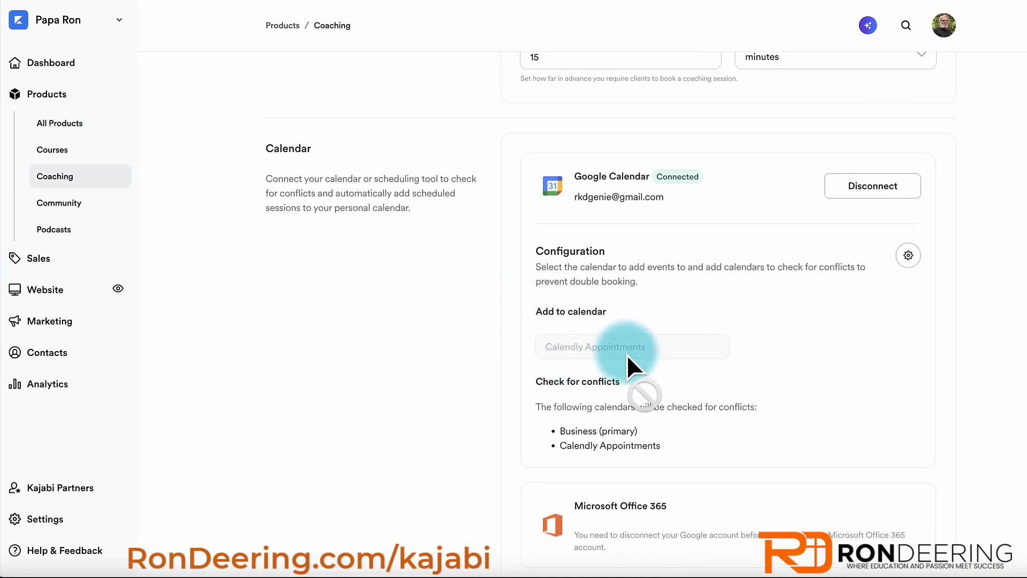
Add the Family calendar to the calendars checked for conflicts and save the calendar configuration
scroll(627, 354, down, 3)
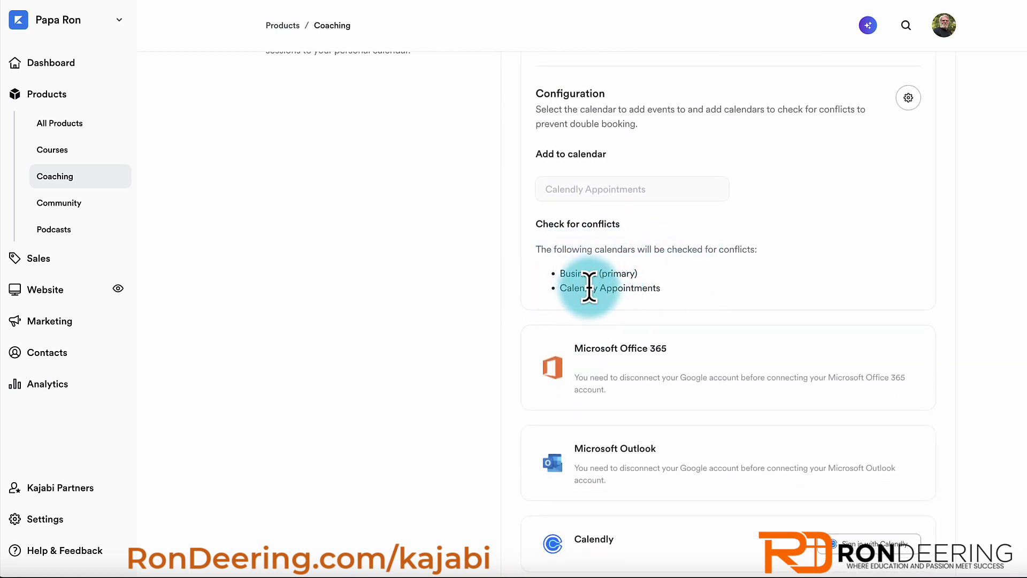
click(909, 97)
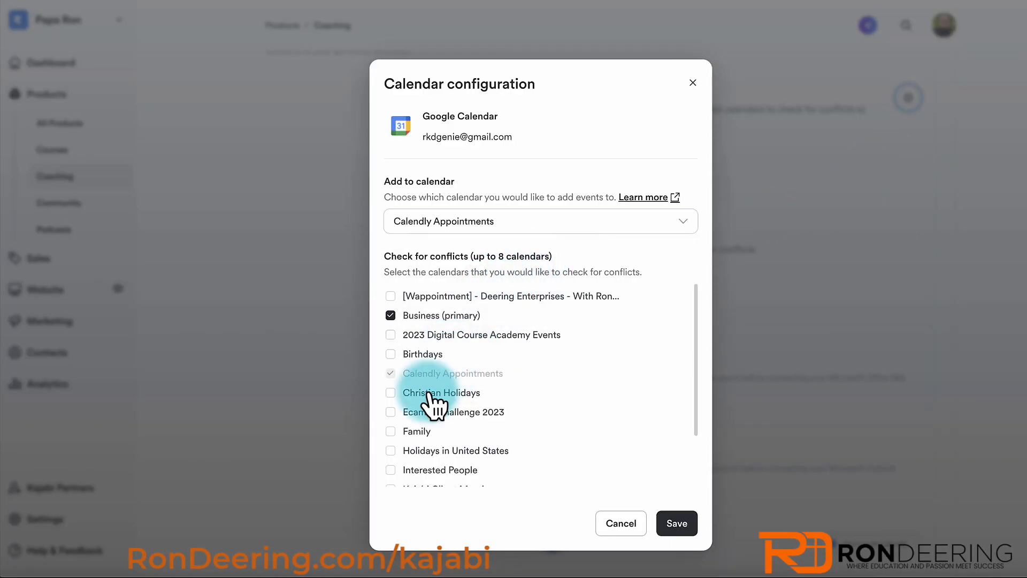
click(409, 431)
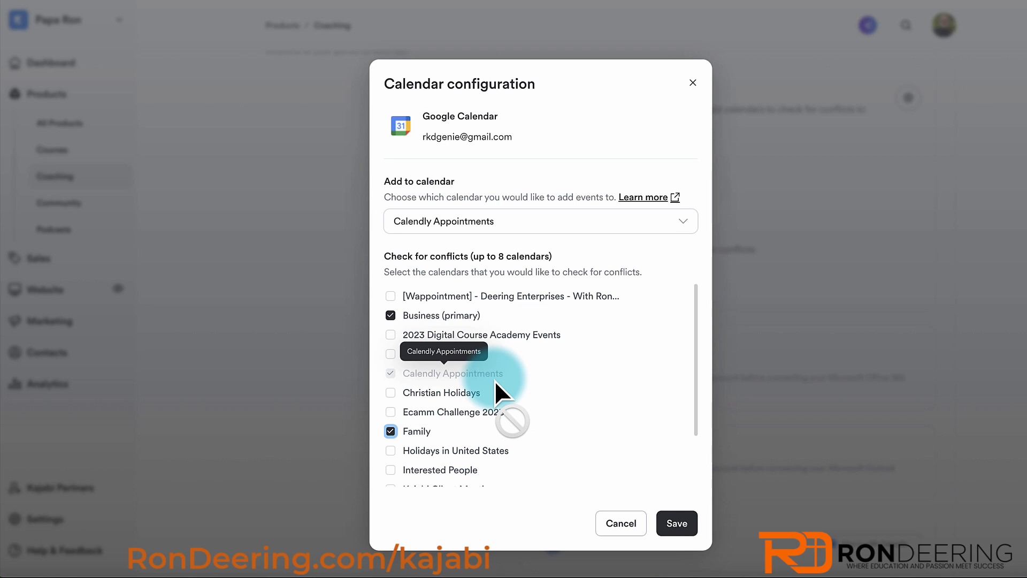
scroll(495, 380, down, 2)
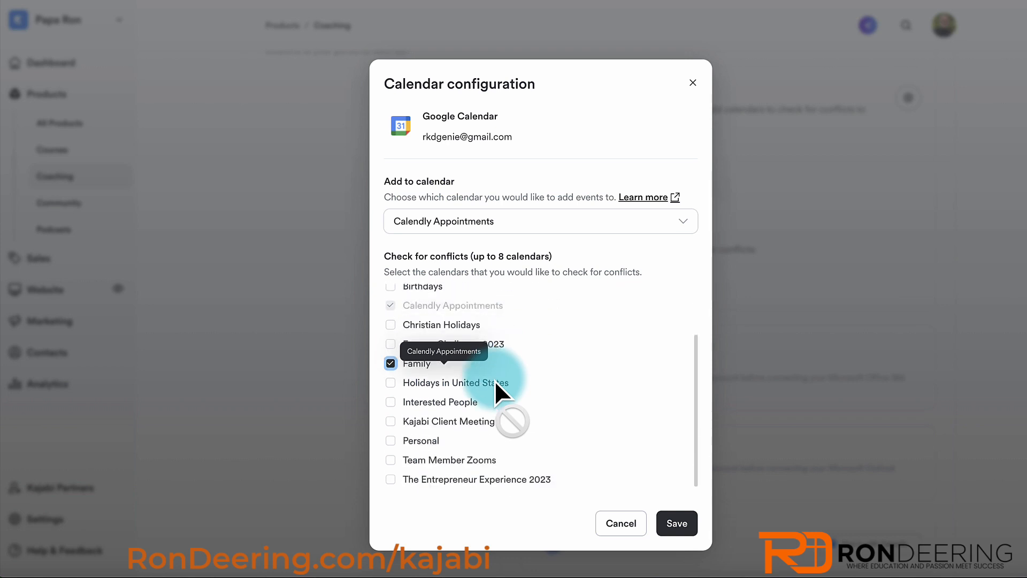
click(678, 524)
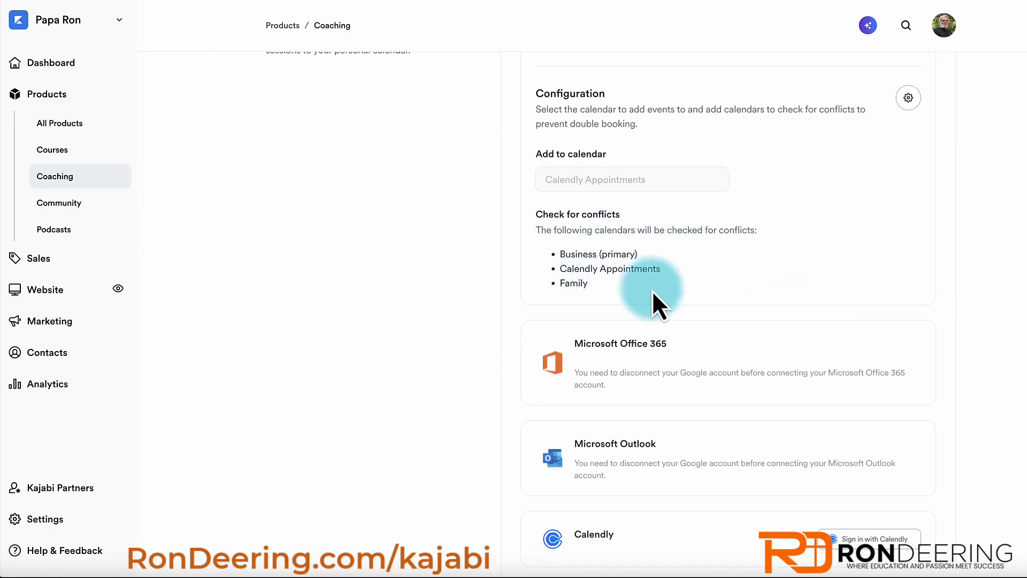
Open the Technical Support offer attached to the Technical Support coaching program
scroll(653, 291, up, 6)
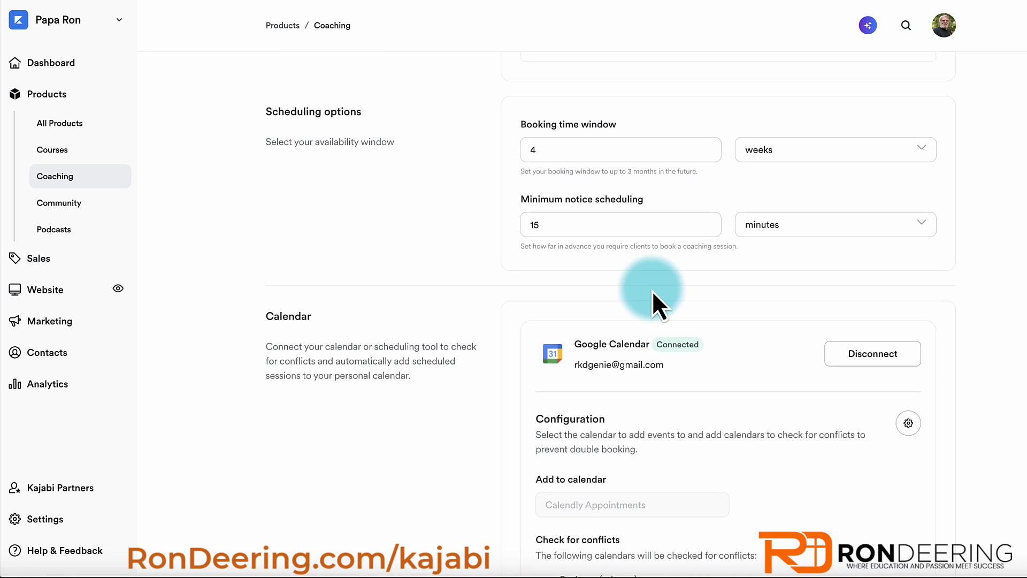
scroll(691, 297, up, 5)
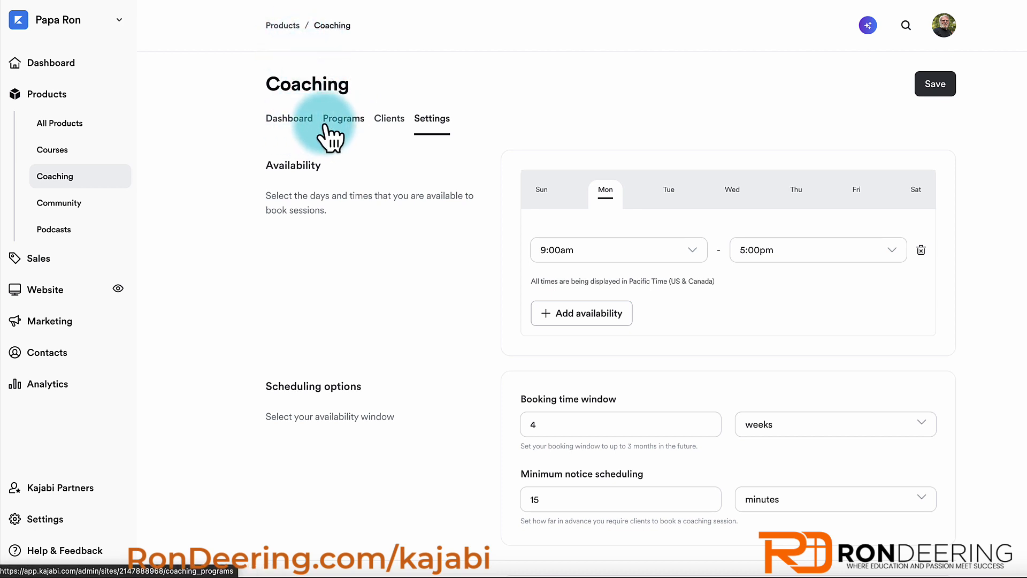
click(297, 124)
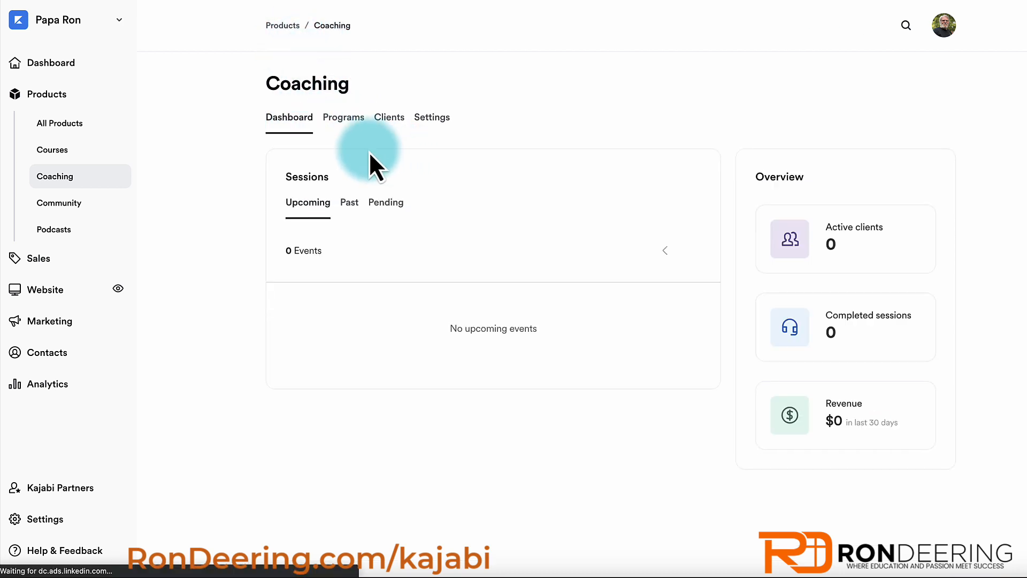
click(343, 119)
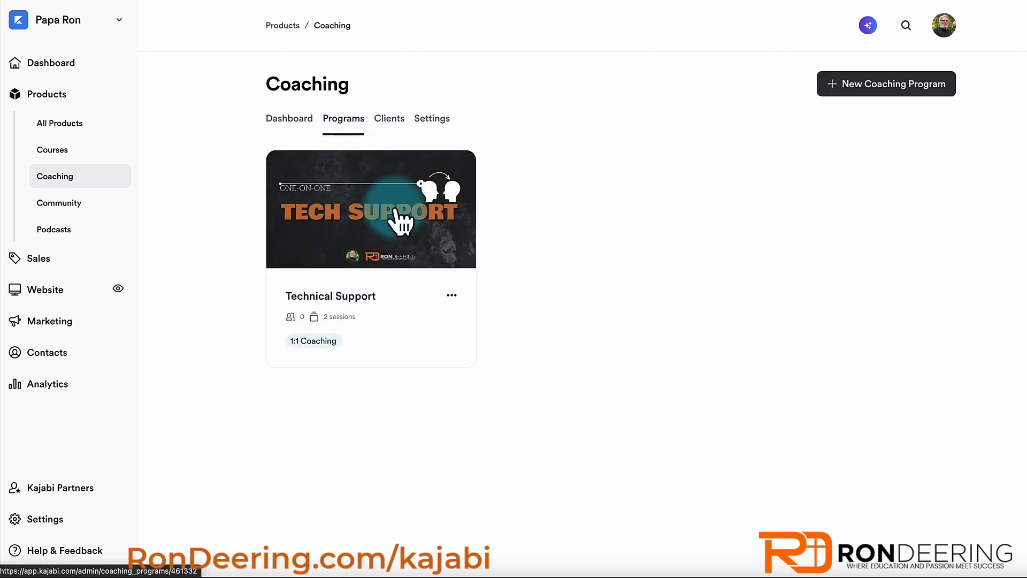
click(397, 211)
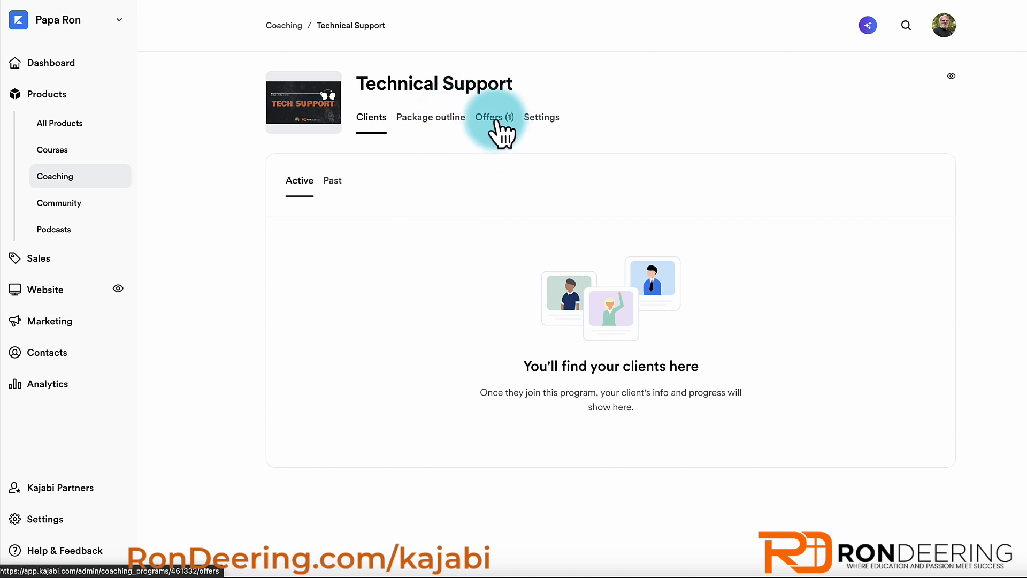
click(495, 118)
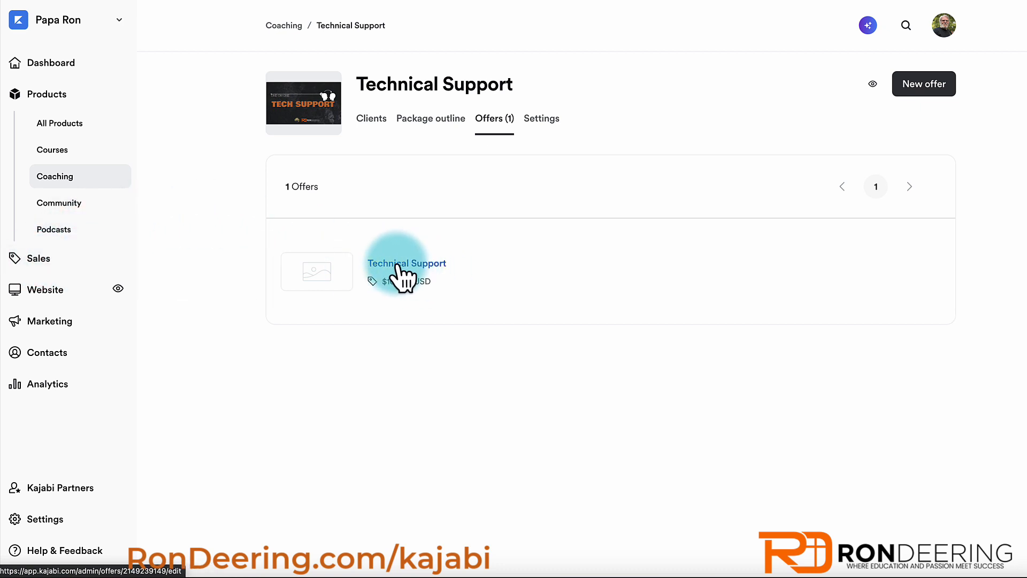
click(397, 265)
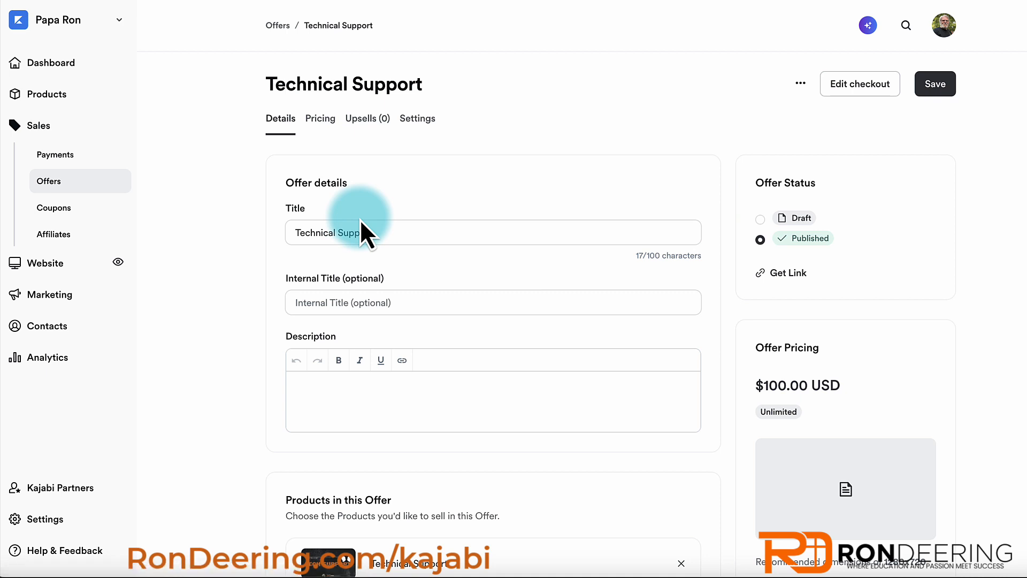
Review the offer's product access, post-purchase and pricing settings, and save the offer
scroll(361, 220, down, 5)
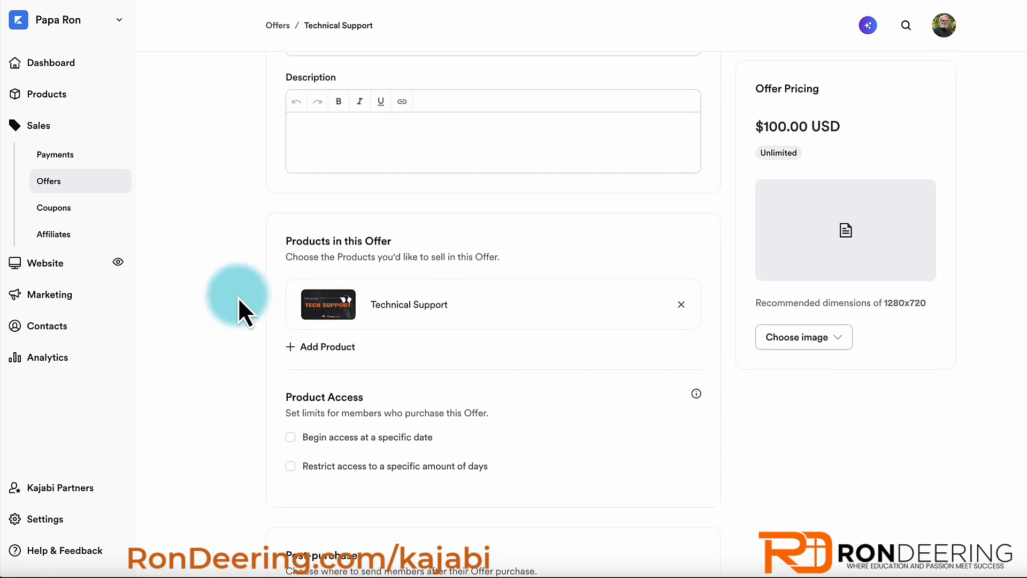
scroll(390, 305, down, 3)
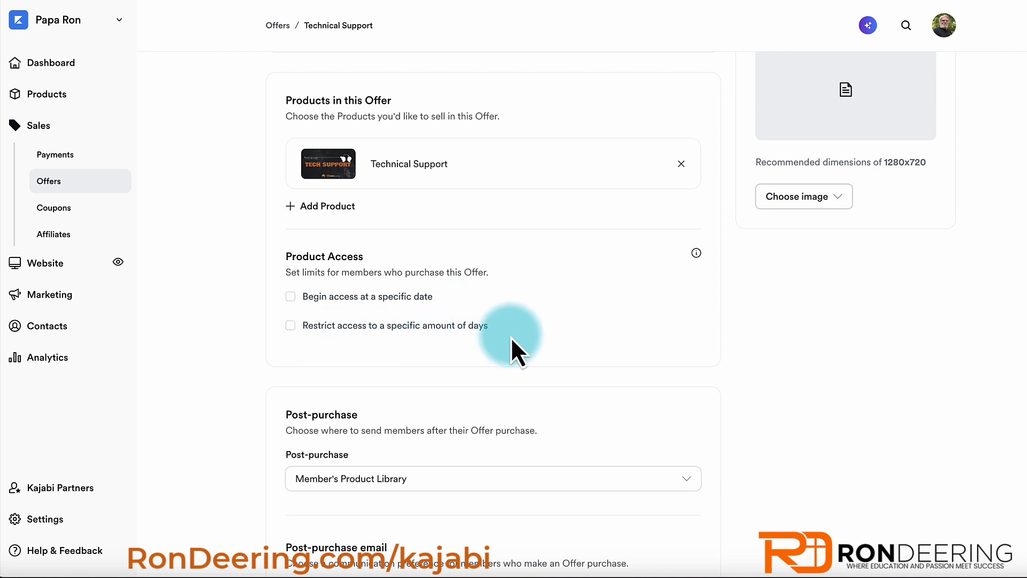
scroll(512, 343, down, 4)
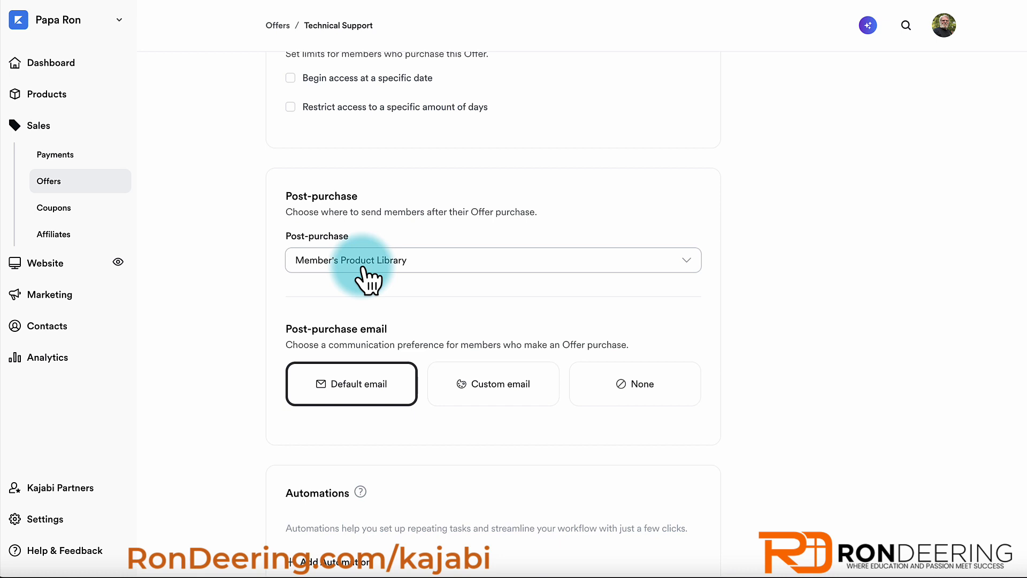
scroll(363, 269, down, 1)
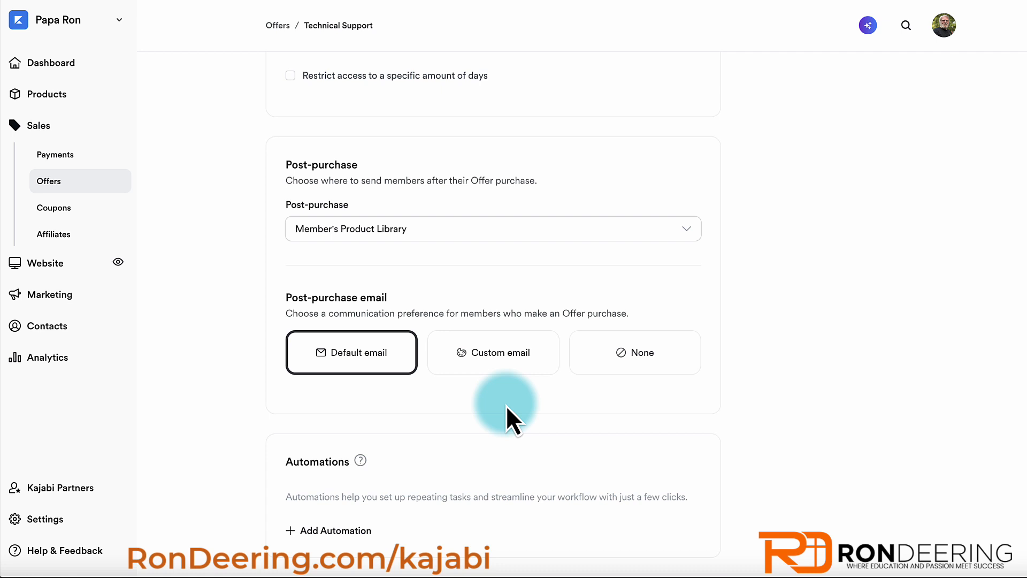
scroll(506, 405, up, 8)
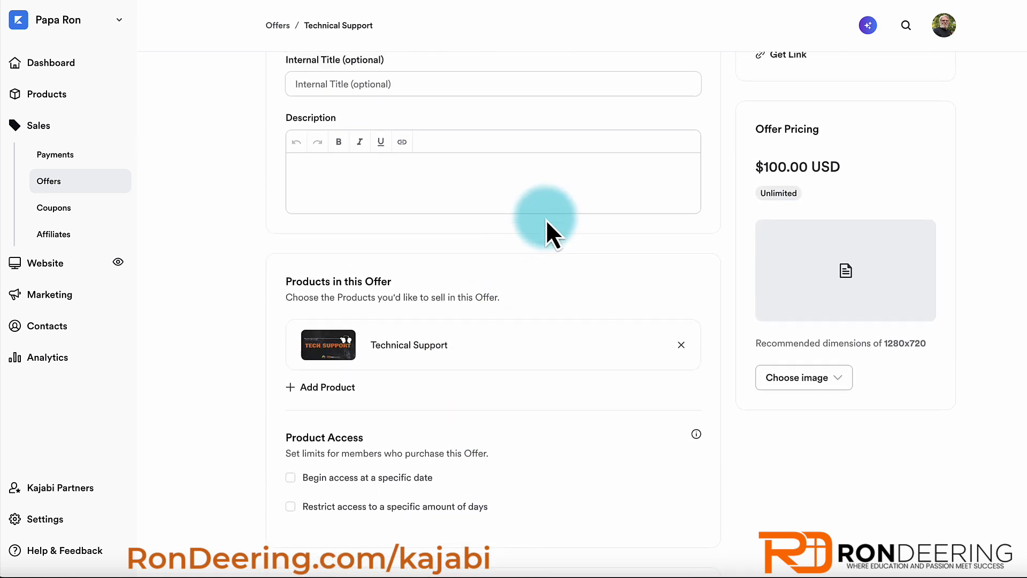
scroll(546, 219, up, 4)
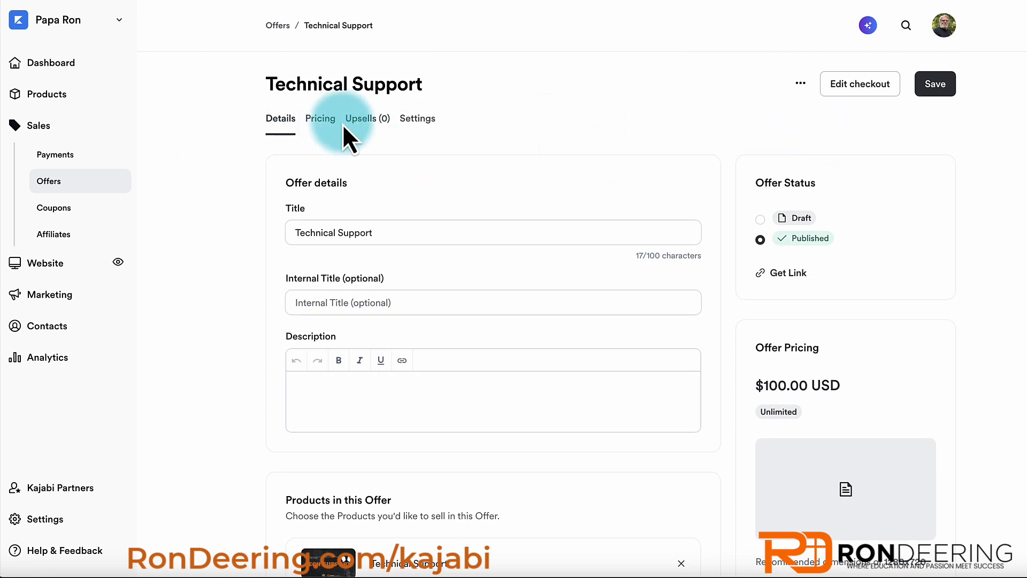
click(321, 121)
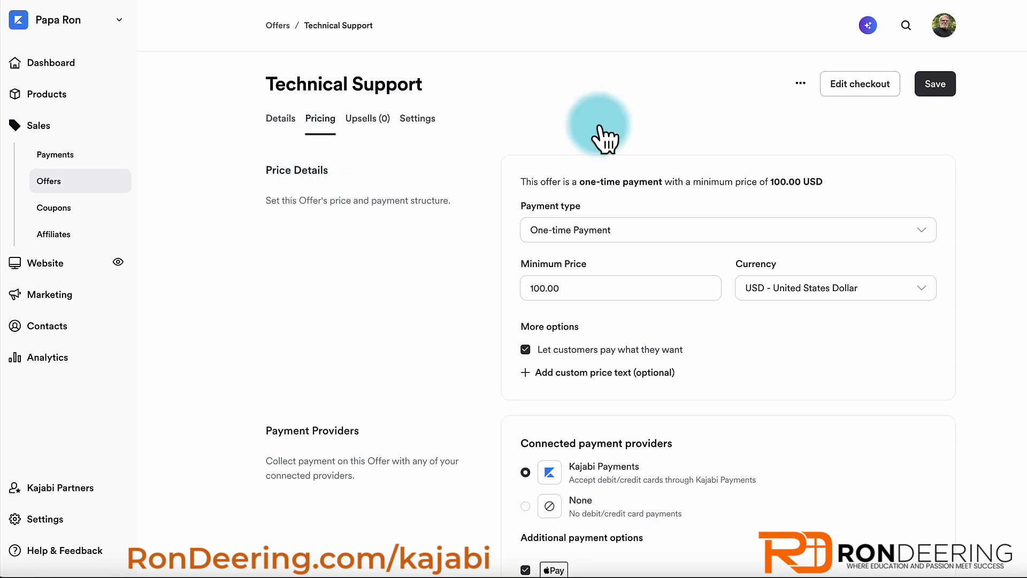
click(938, 88)
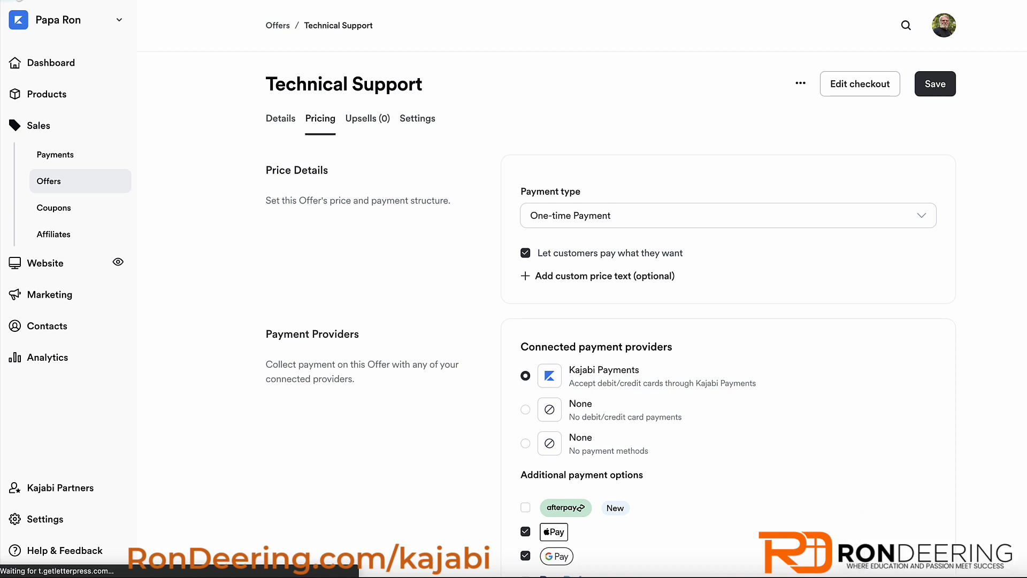
Return to the Technical Support coaching program and view its active clients
click(19, 1)
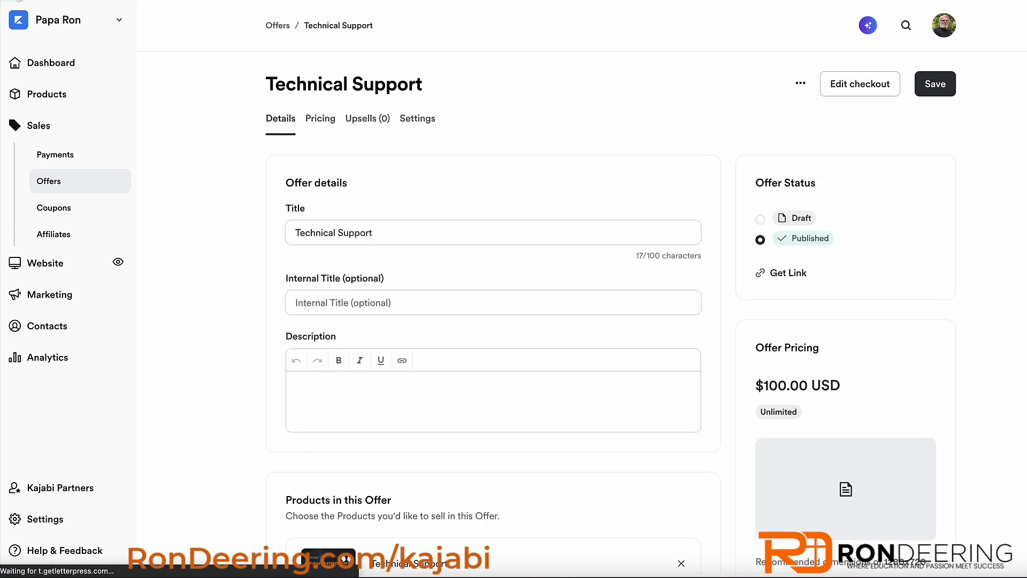
click(19, 1)
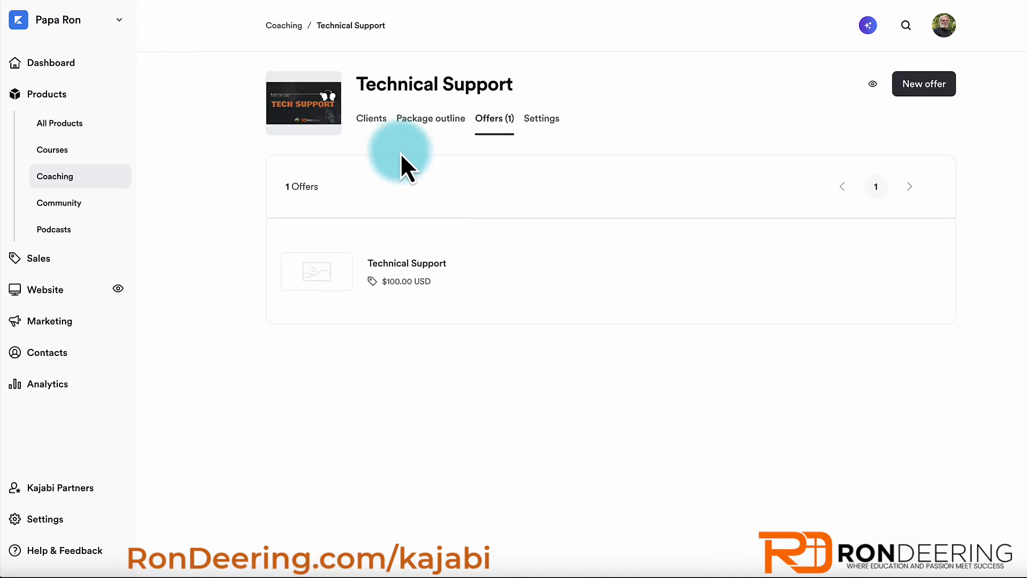
click(372, 122)
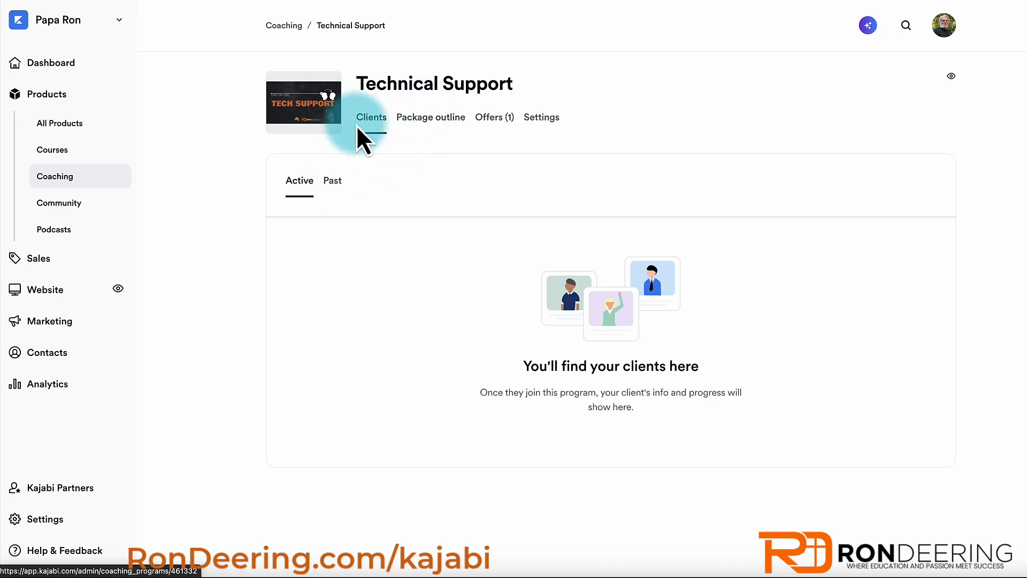
Add a new session titled "Bonus 2" to the Technical Support program's package outline
click(438, 122)
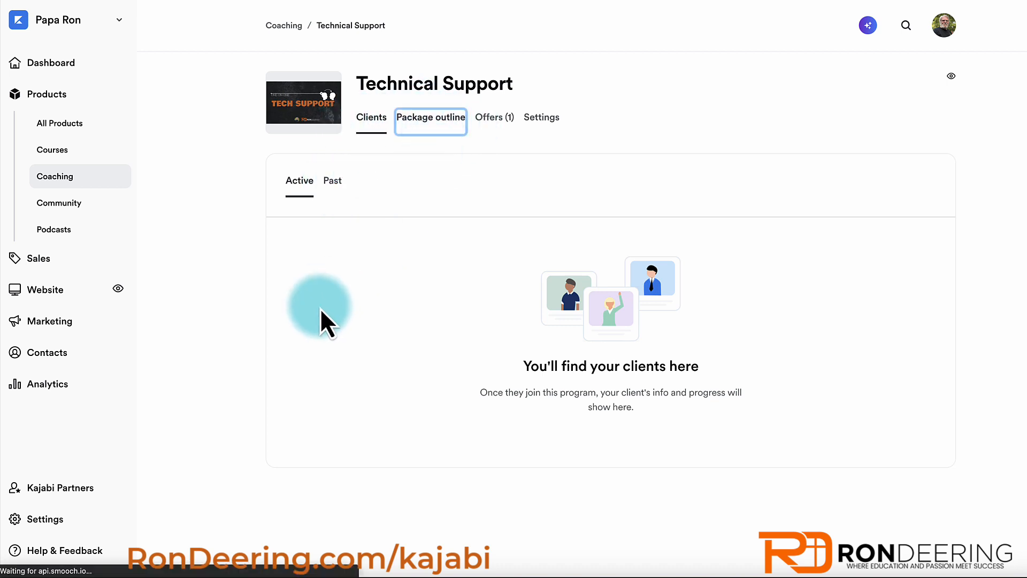
click(543, 122)
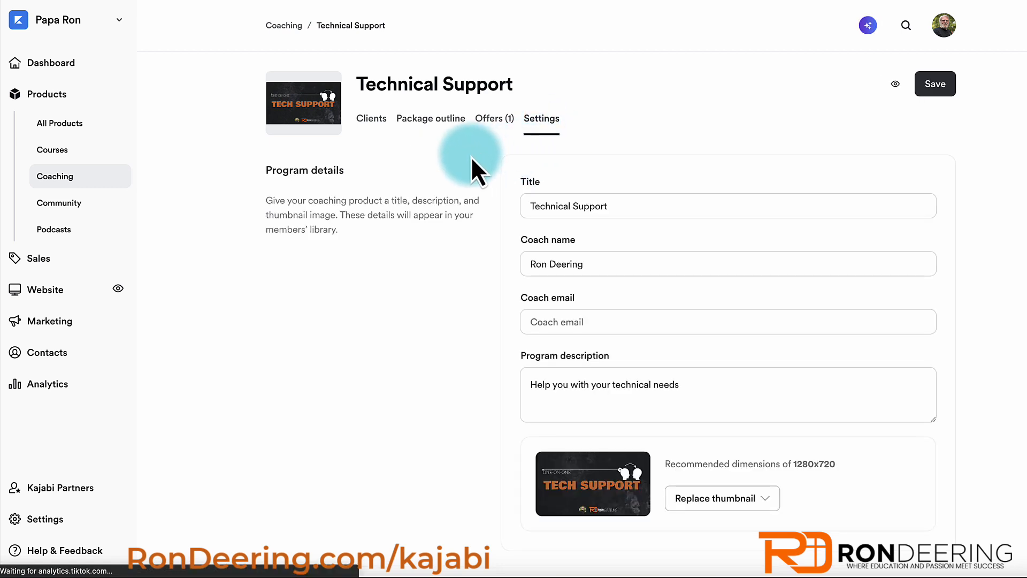
click(416, 122)
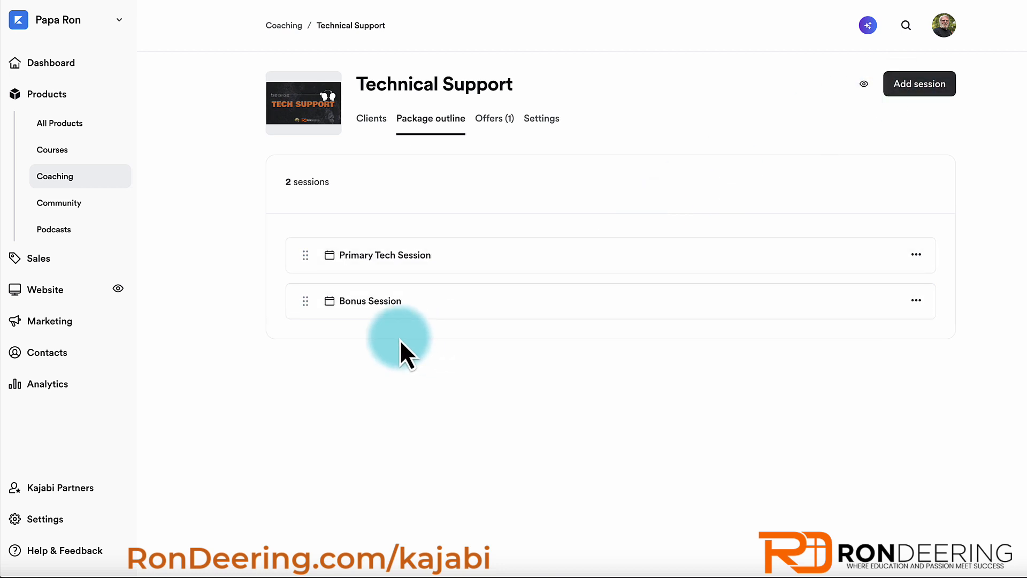
click(929, 91)
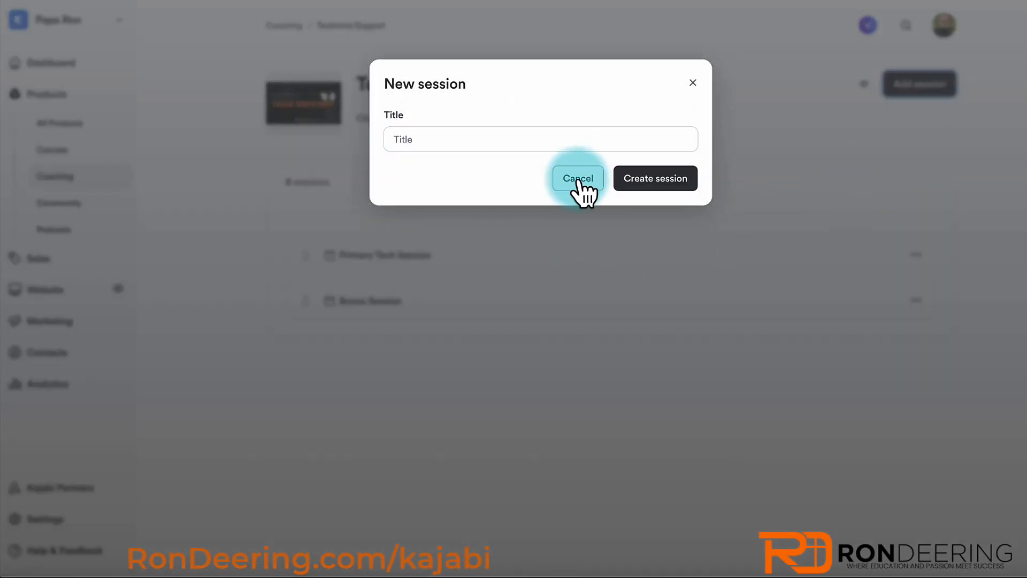
click(497, 138)
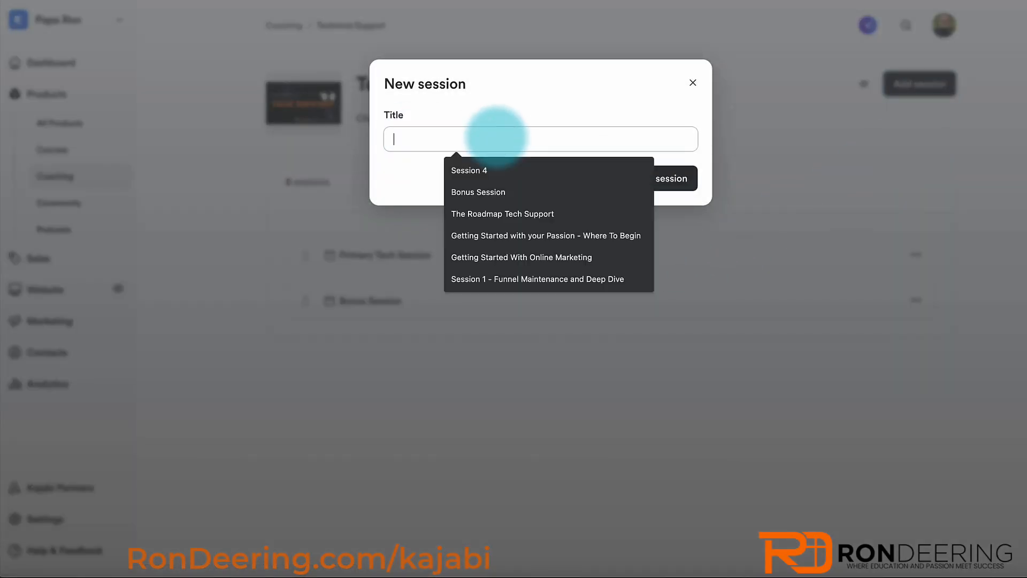
text(Bonus 2)
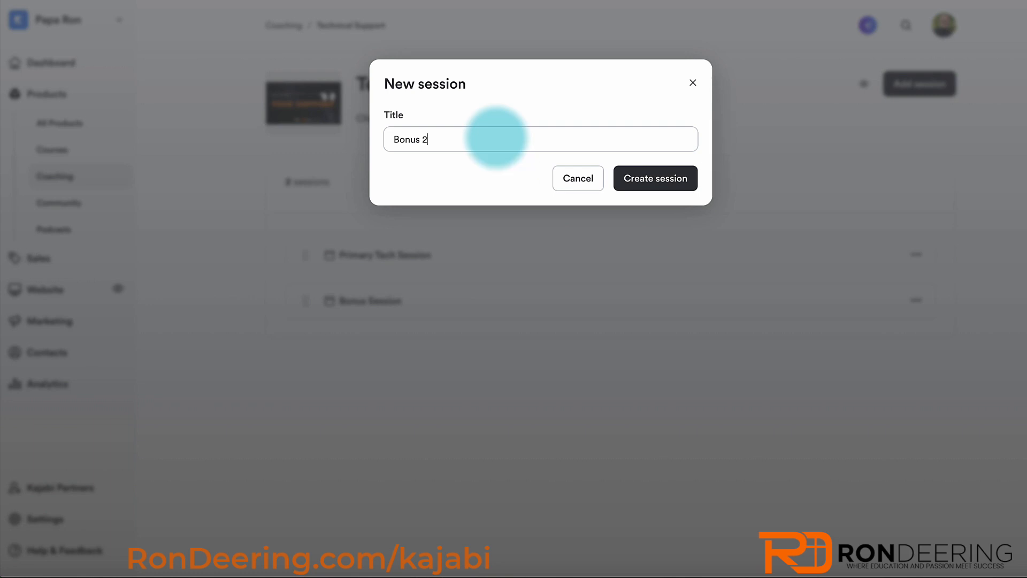
click(682, 182)
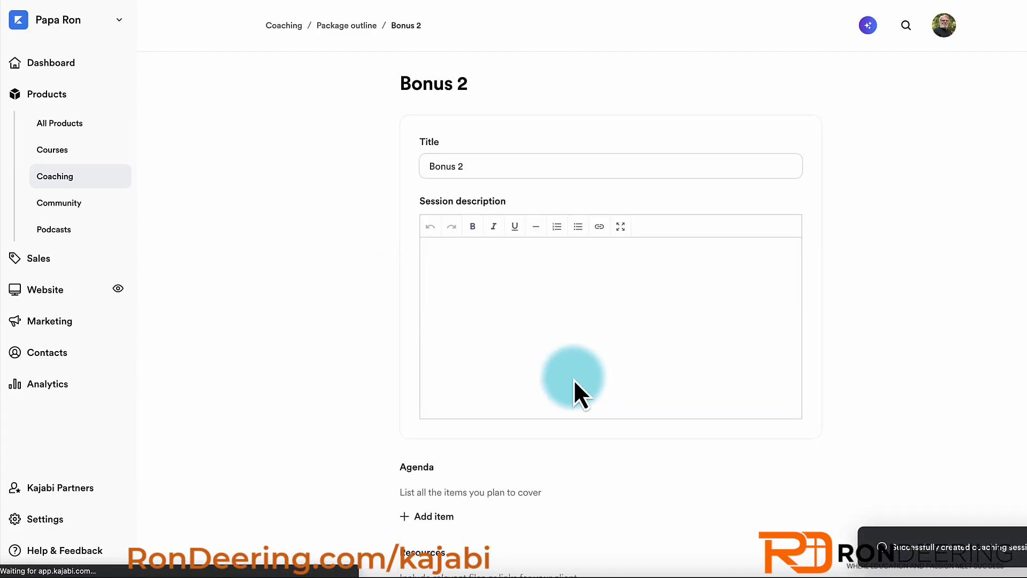
scroll(573, 354, down, 2)
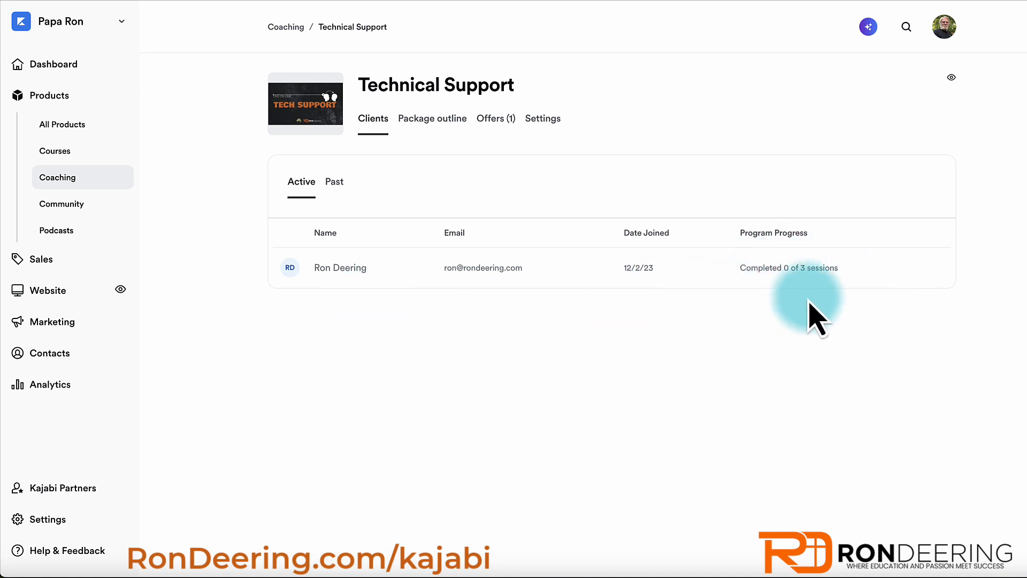
Open the active client's coaching record and review the Primary Tech Session's description, session recording and agenda details
click(335, 270)
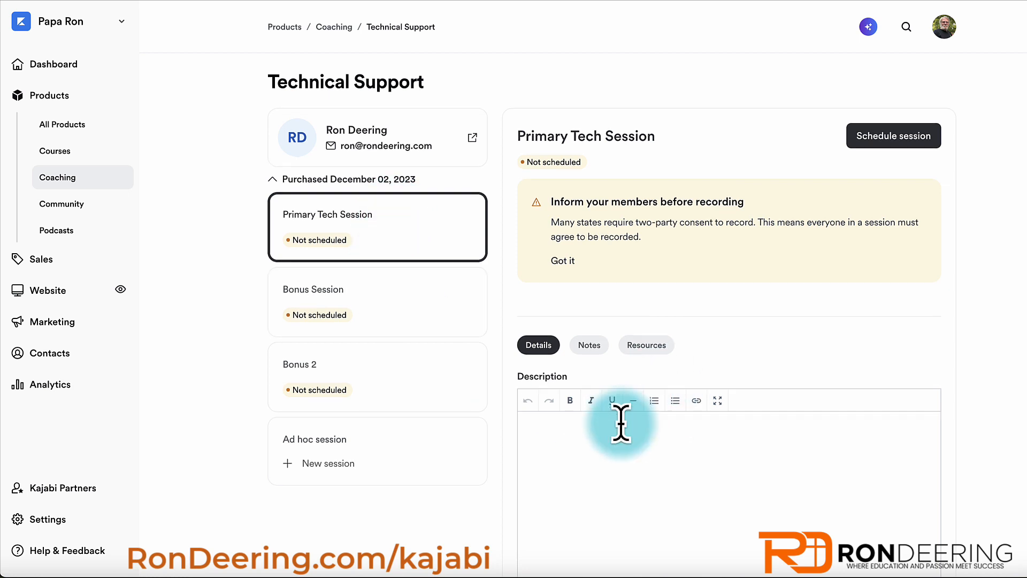
scroll(621, 423, down, 1)
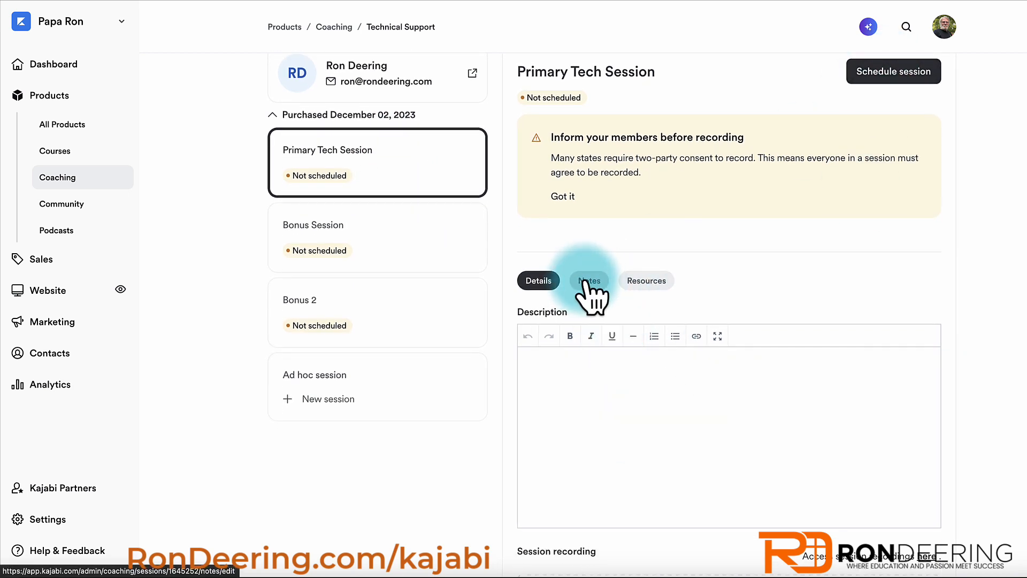
scroll(592, 316, down, 5)
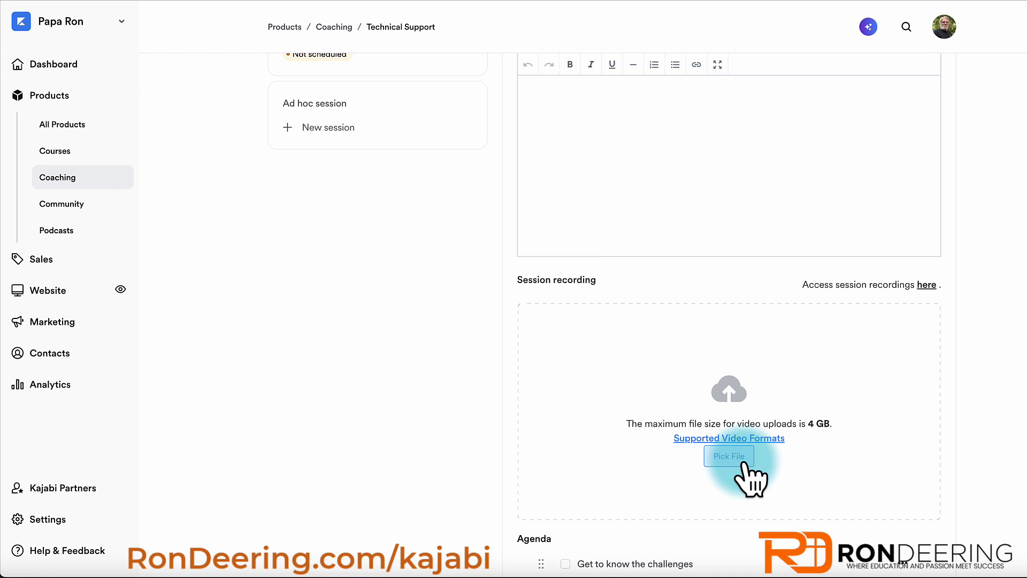
scroll(695, 455, down, 2)
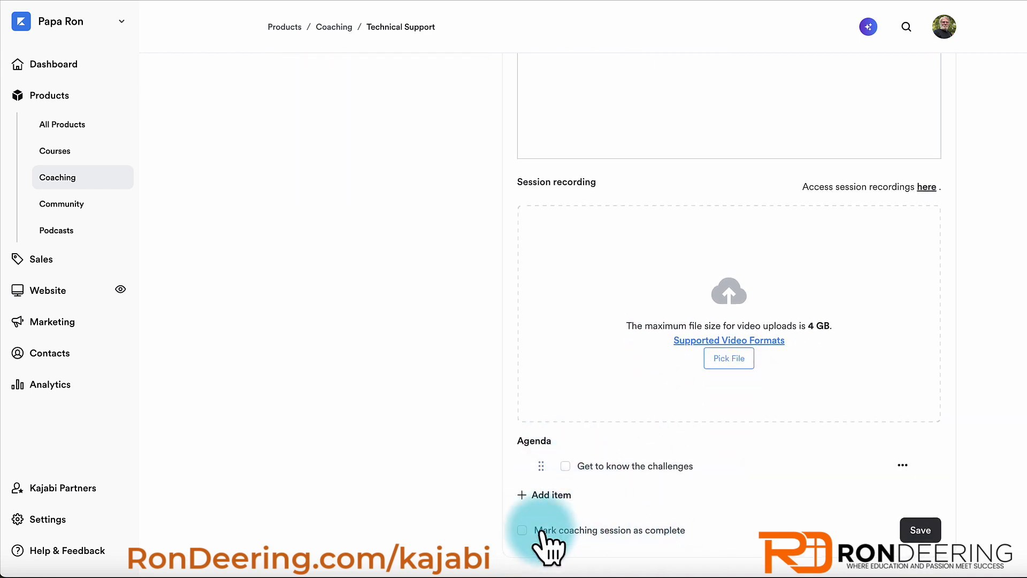
scroll(605, 482, up, 7)
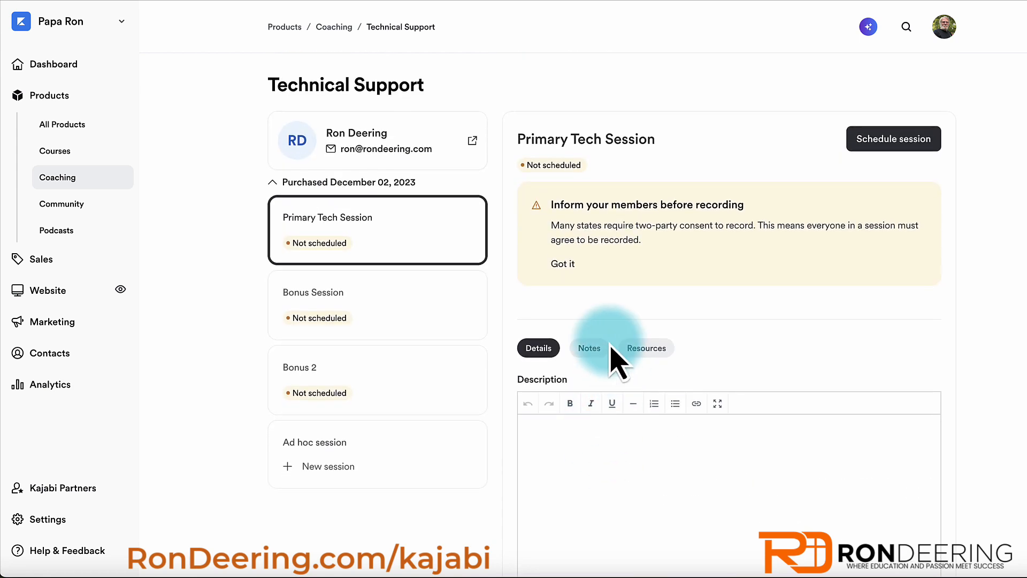
Review the resources, shared notes and private notes areas of the client's Primary Tech Session
click(654, 351)
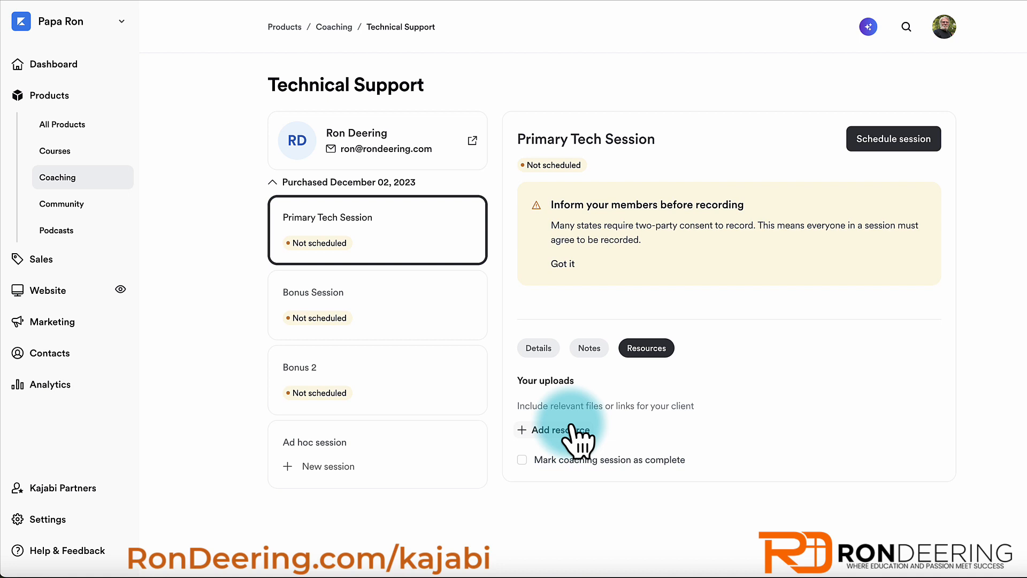
click(589, 348)
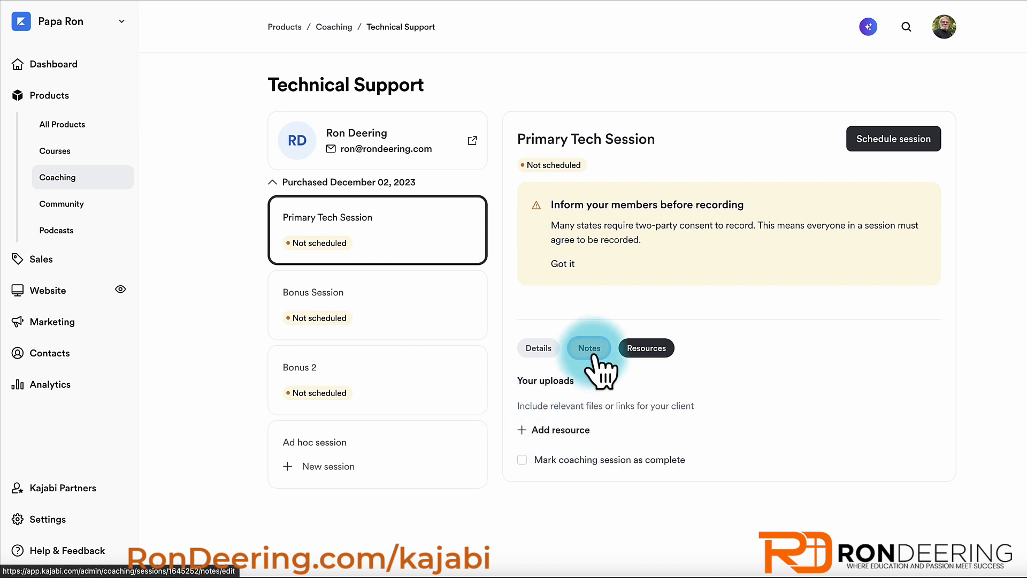
scroll(563, 463, down, 1)
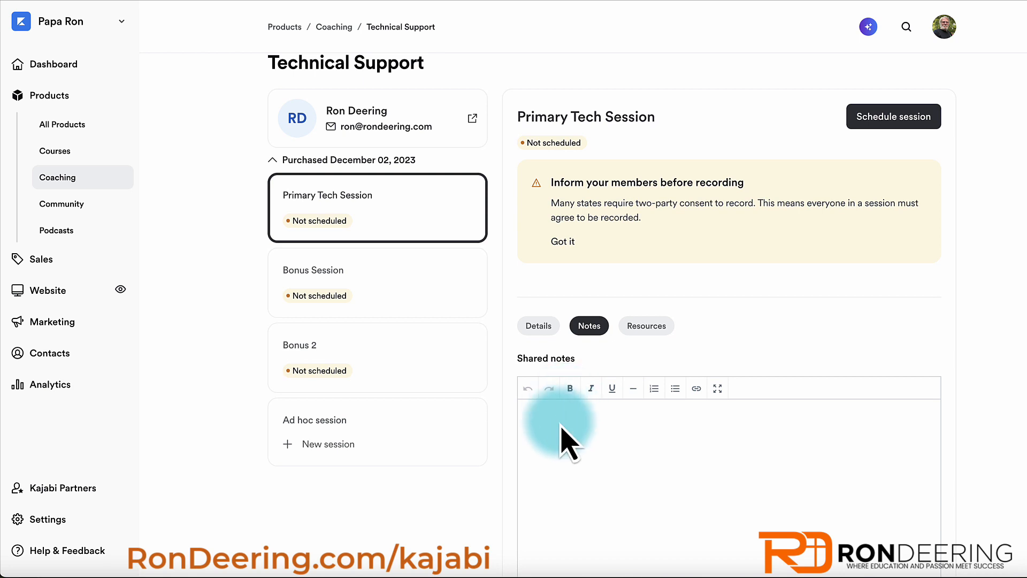
click(560, 424)
scroll(561, 428, down, 5)
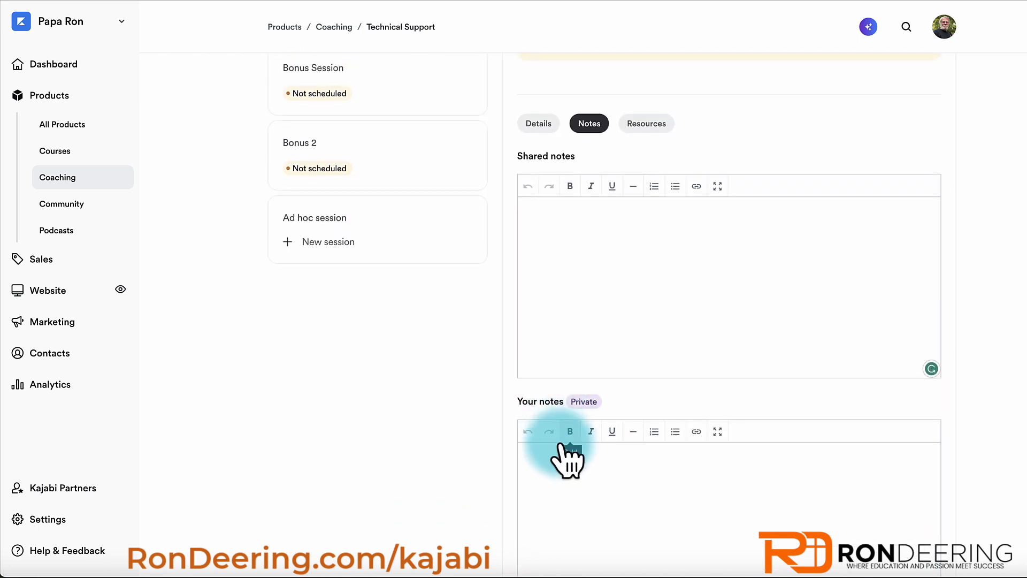
click(545, 457)
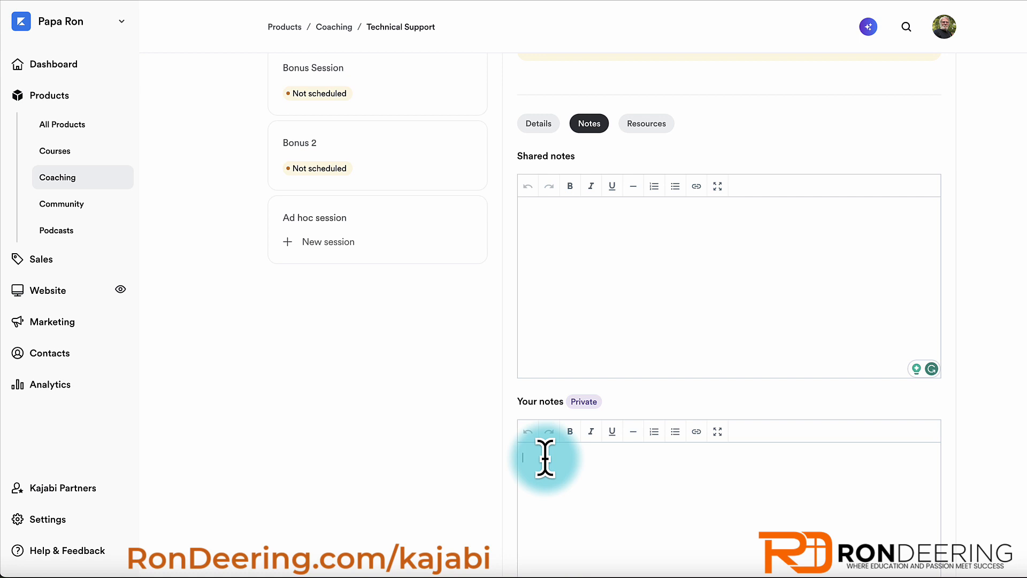
click(597, 263)
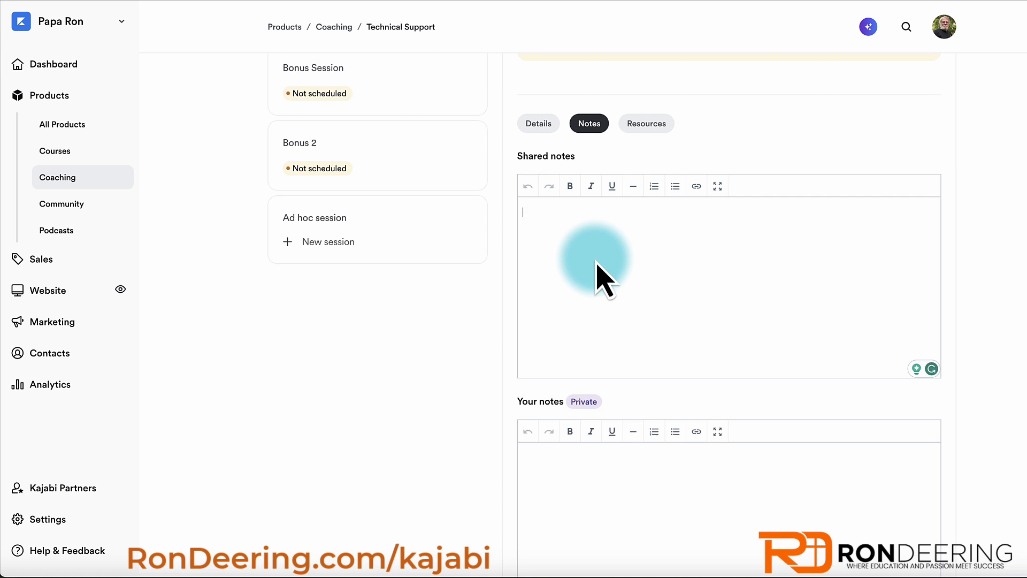
scroll(600, 270, up, 5)
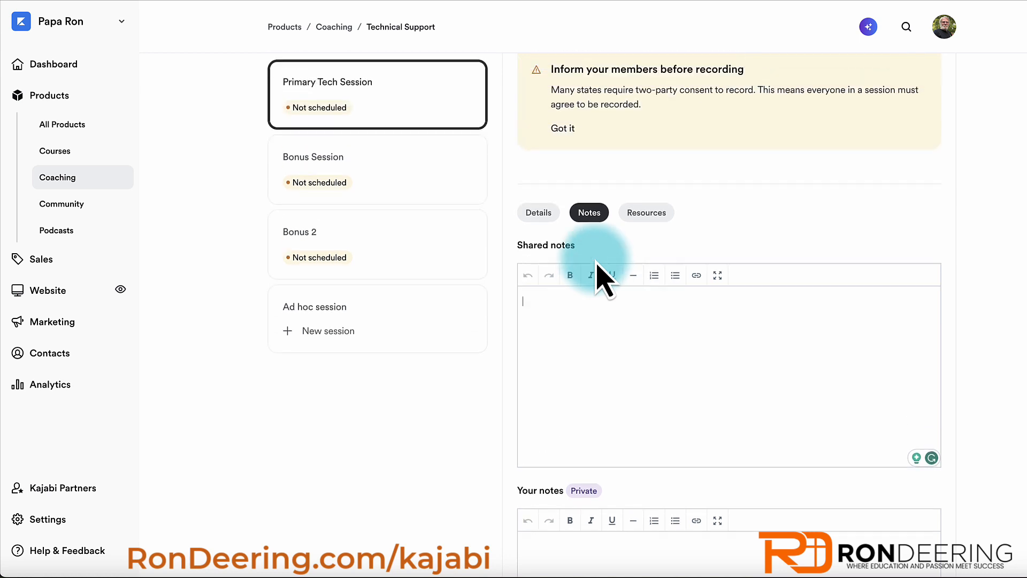
Schedule the client's Primary Tech Session for Monday, December 4, 2023 at 9:00 AM
click(865, 152)
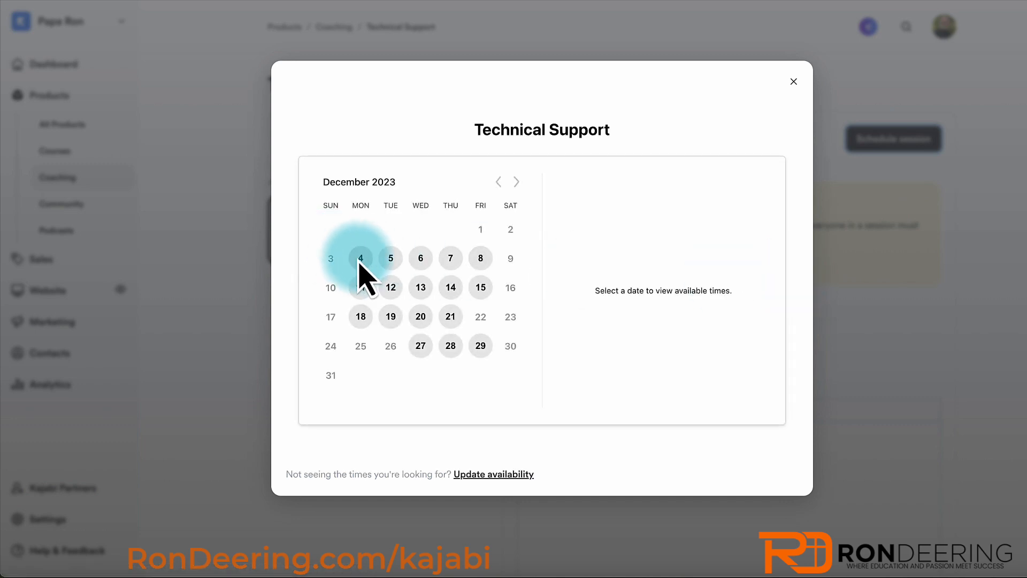
click(361, 259)
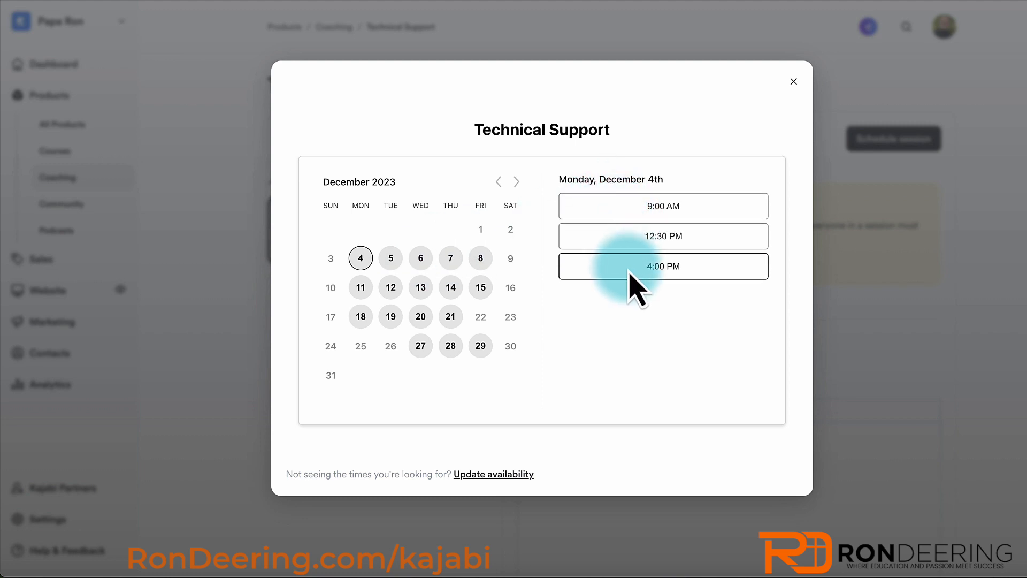
click(631, 213)
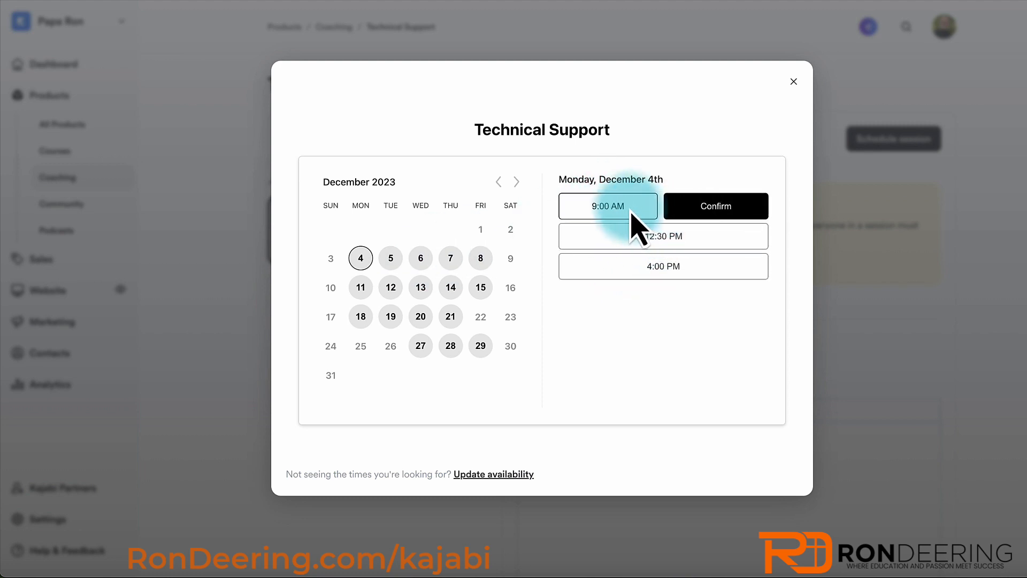
click(690, 209)
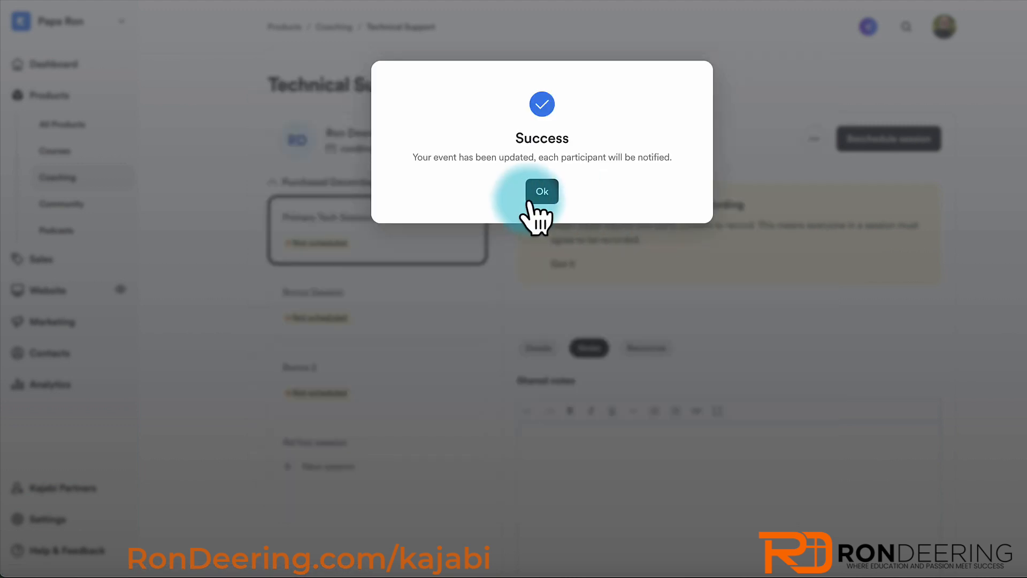
click(532, 200)
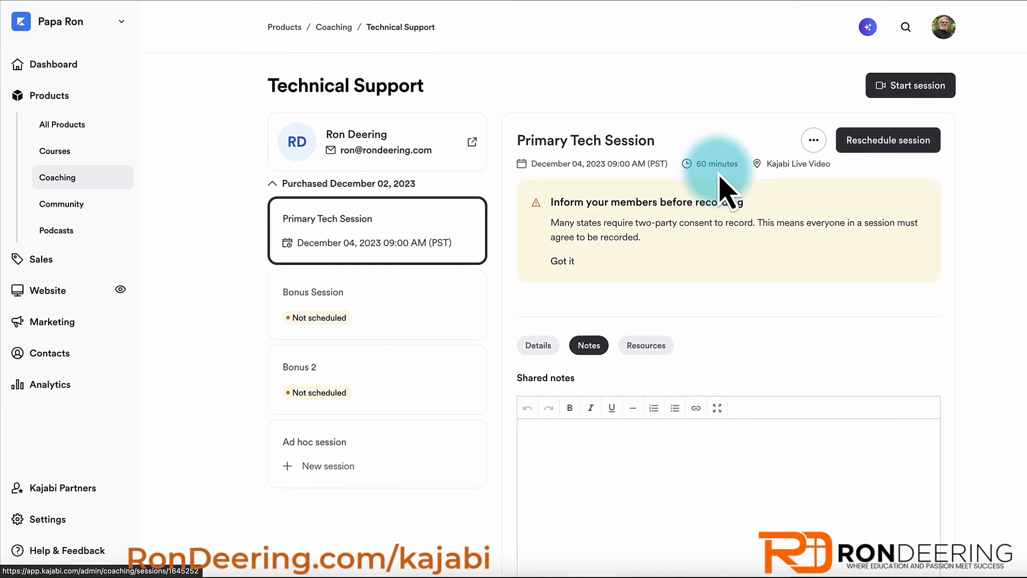
Reschedule the client's Primary Tech Session to December 4, 2023 at 12:30 PM and check the week's calendar
click(888, 142)
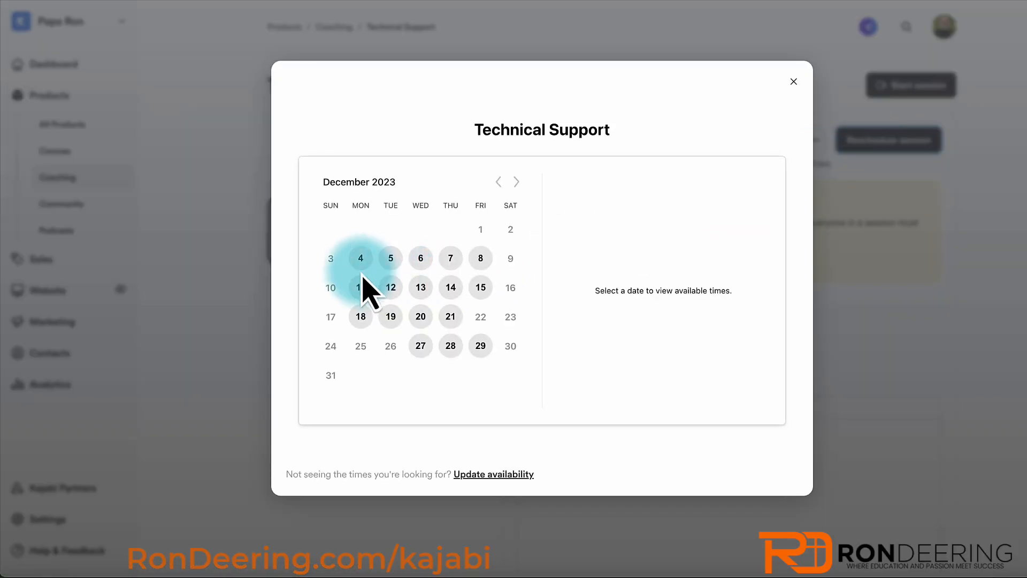
click(360, 259)
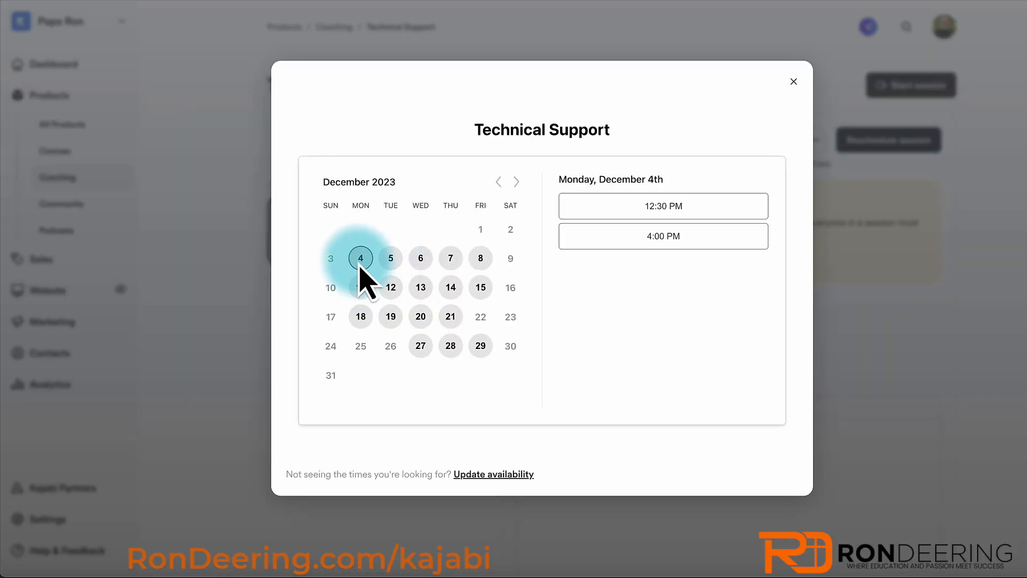
click(673, 209)
click(698, 207)
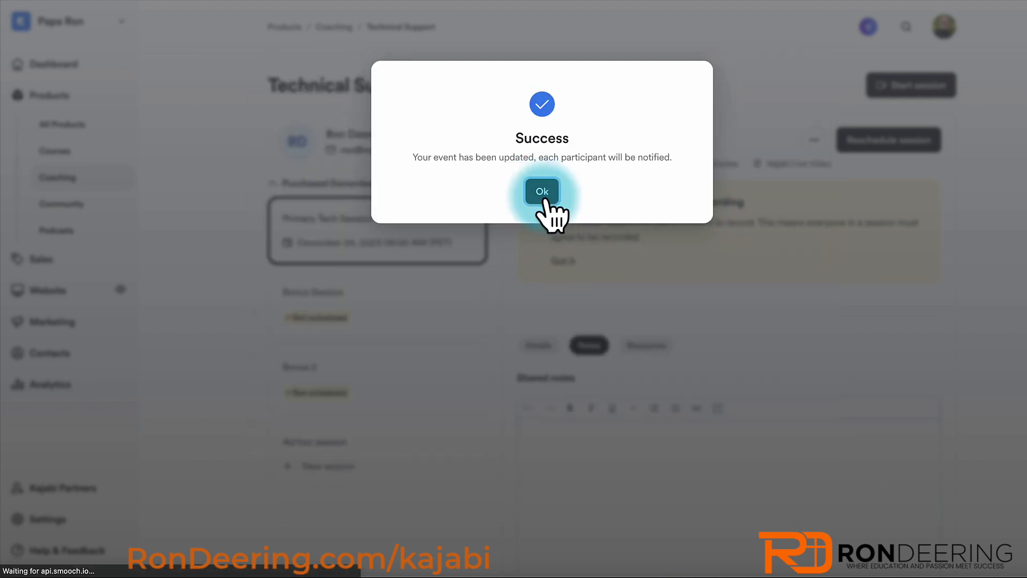
click(543, 194)
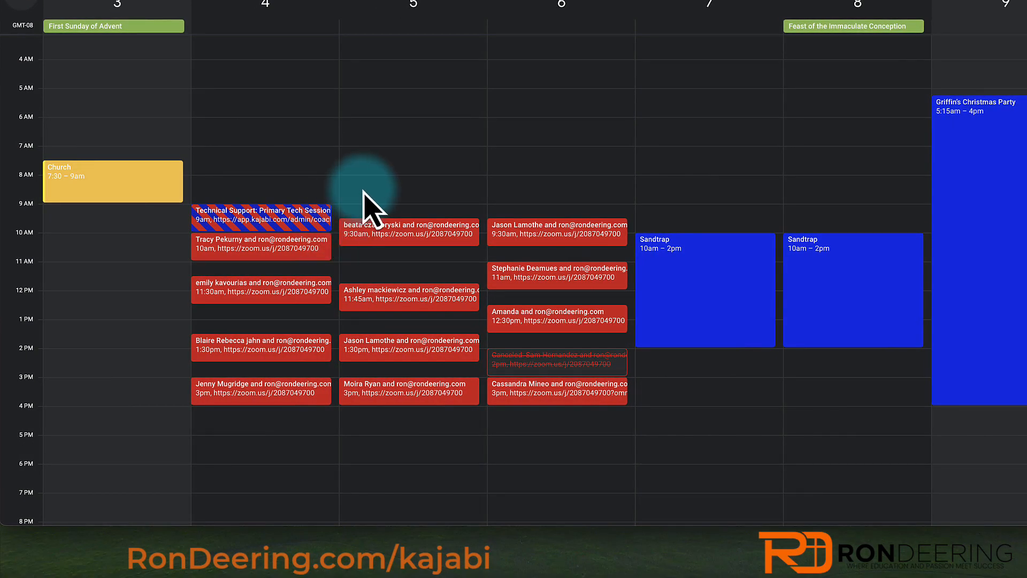
scroll(363, 190, down, 1)
scroll(362, 190, down, 1)
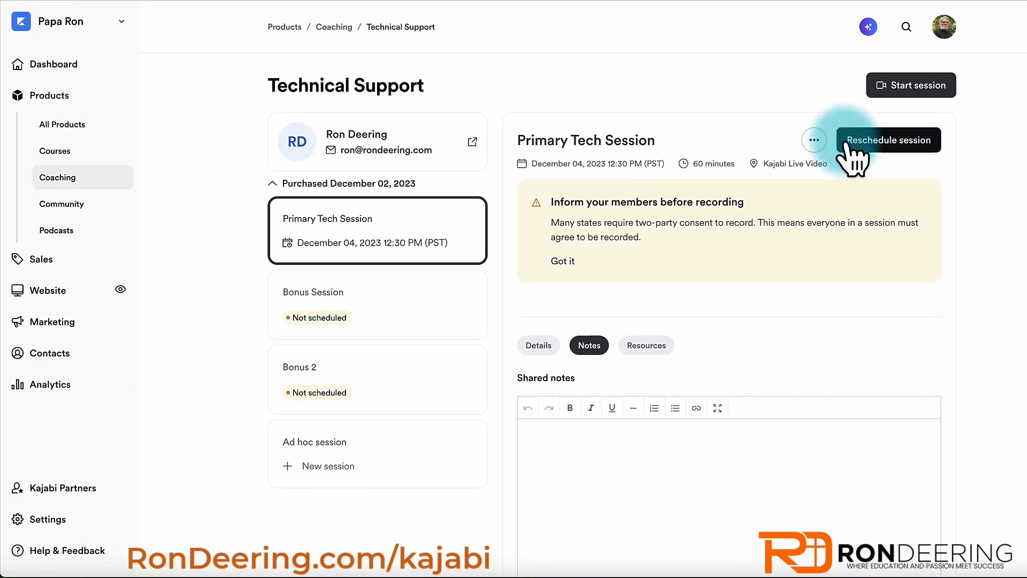
Cancel the client's Primary Tech Session booking for December 4, 2023
click(814, 140)
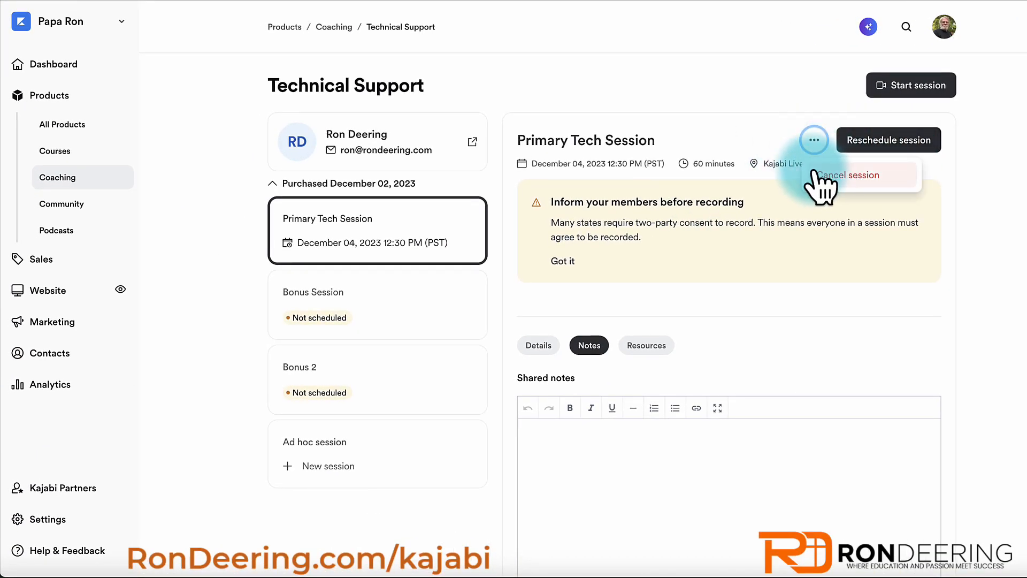
click(719, 96)
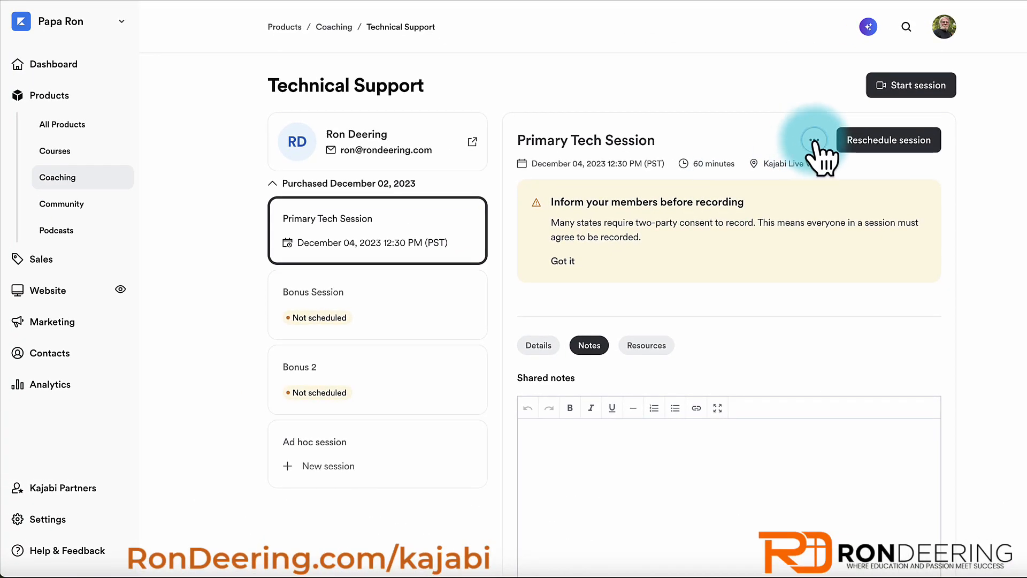
click(815, 140)
click(856, 201)
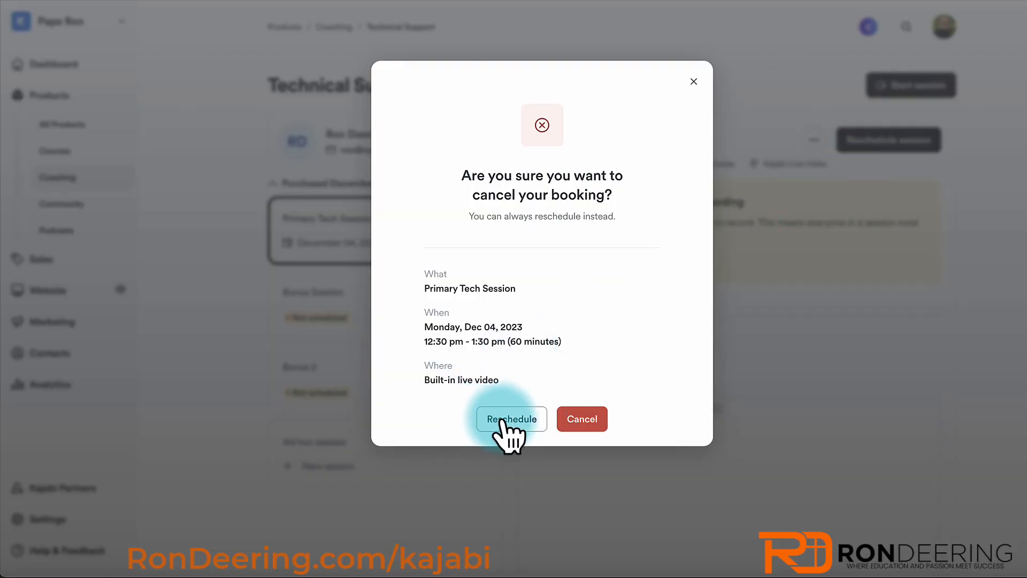
click(582, 423)
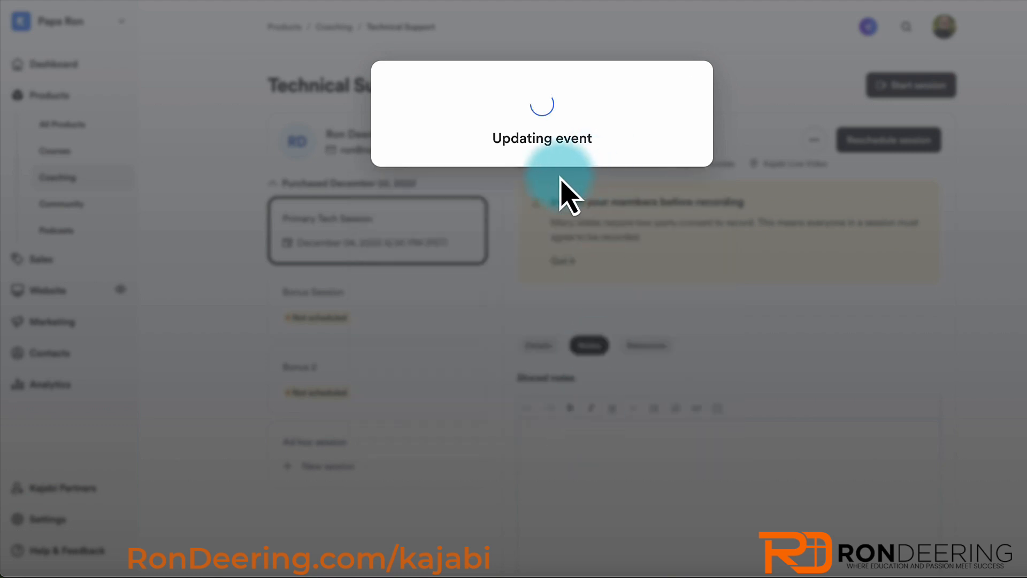
click(542, 192)
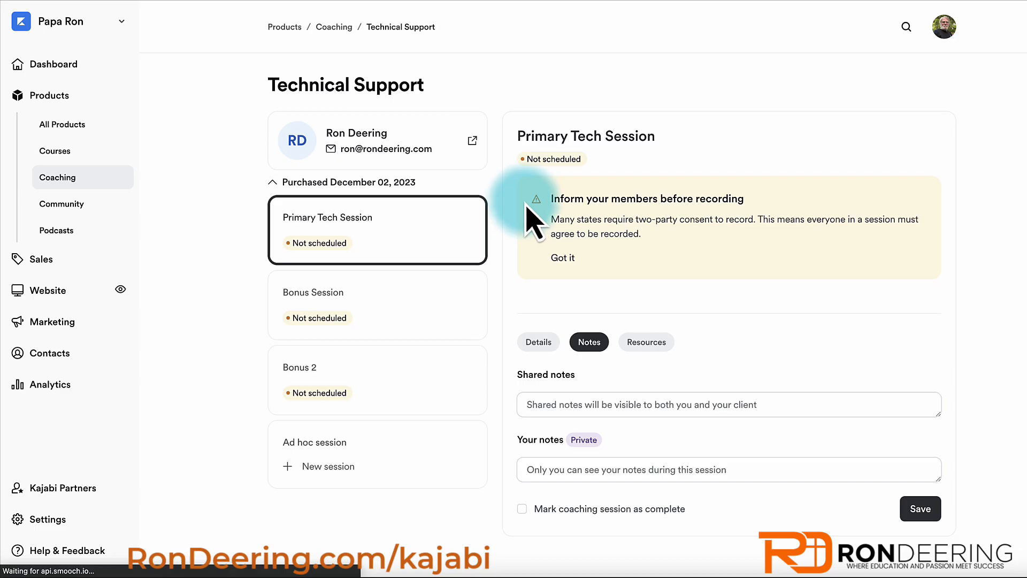